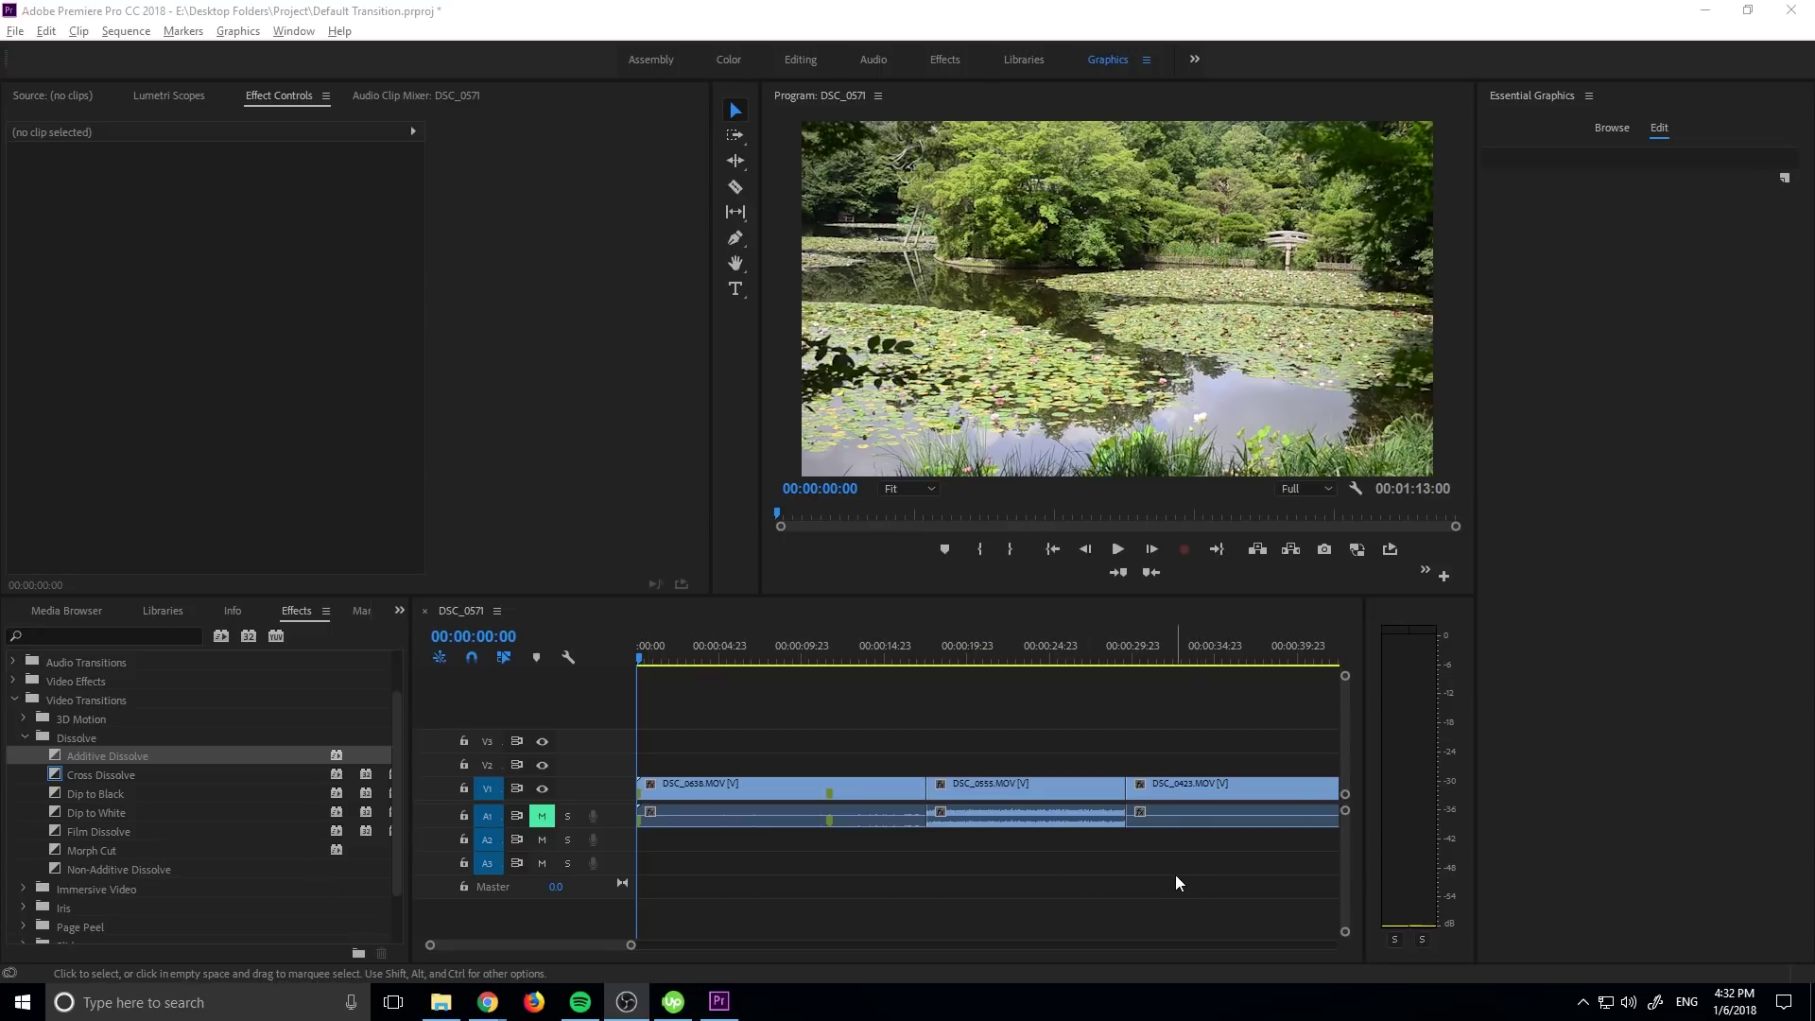
Test the default transition at the DSC_0555/DSC_0423 cut, then undo it.
{"action": "left_click_drag", "start_coordinate": [1171, 872], "coordinate": [1059, 766]}
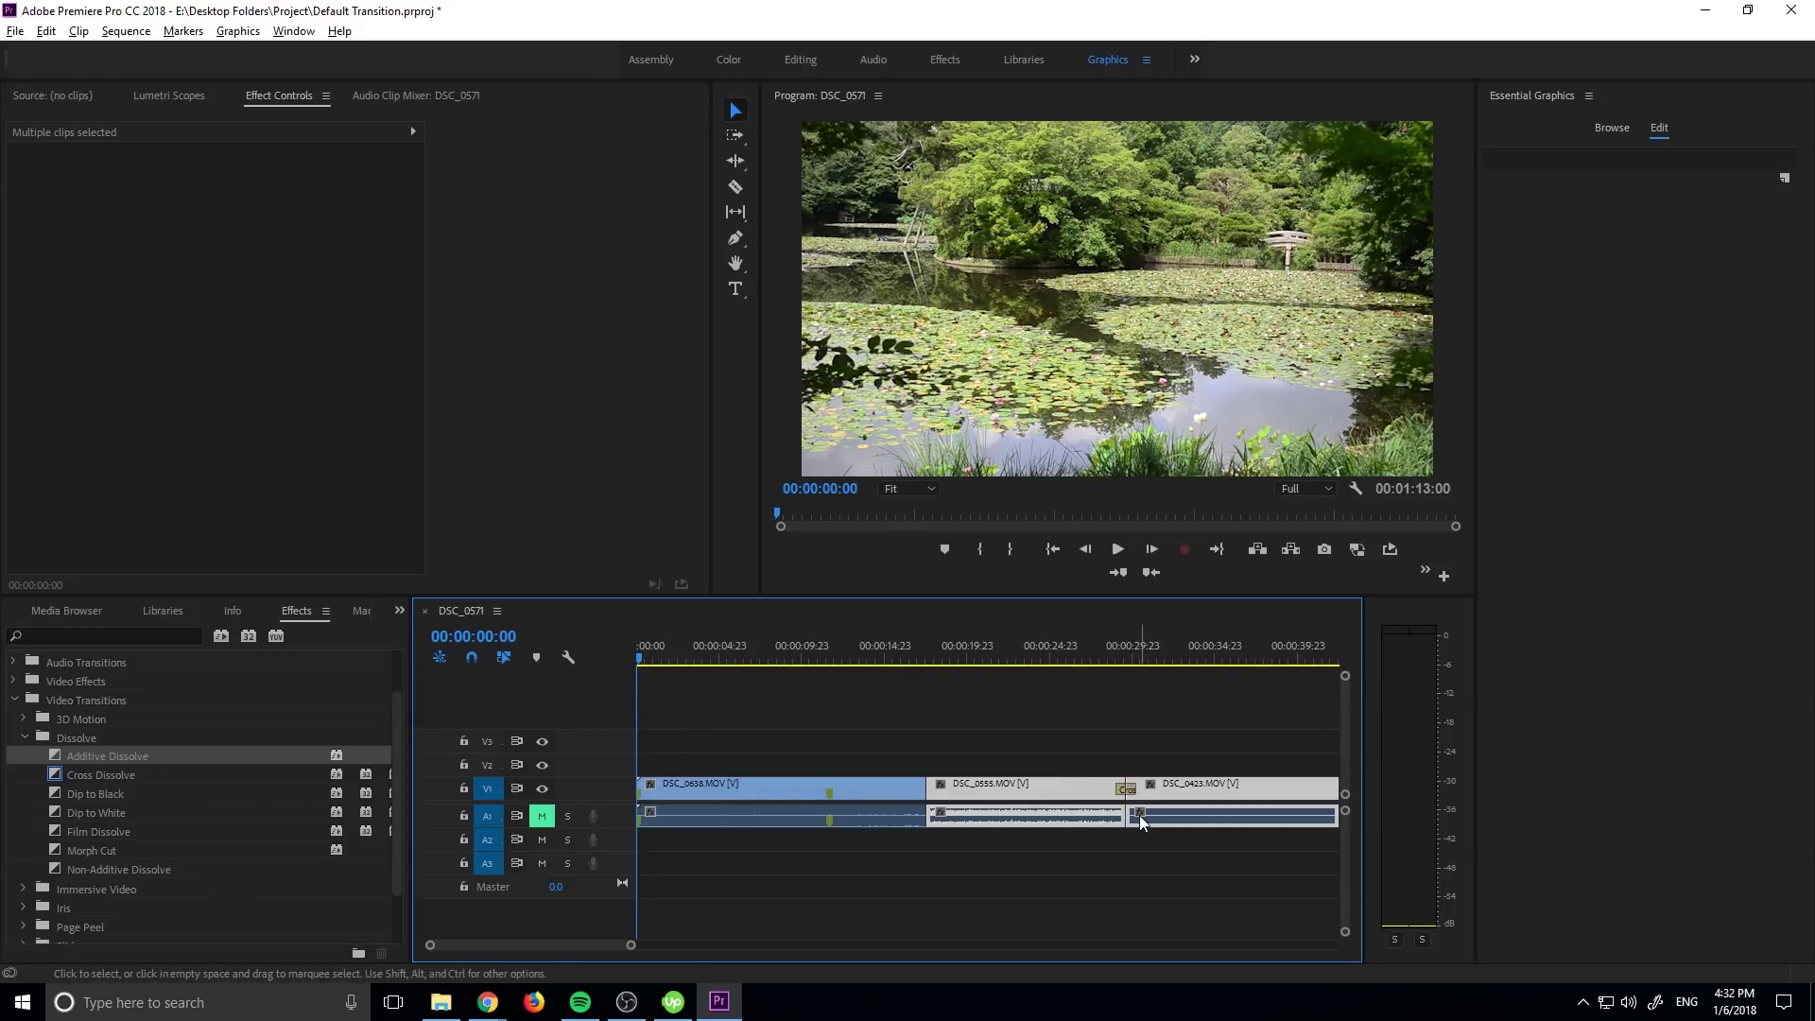
{"action": "key", "text": "ctrl+d"}
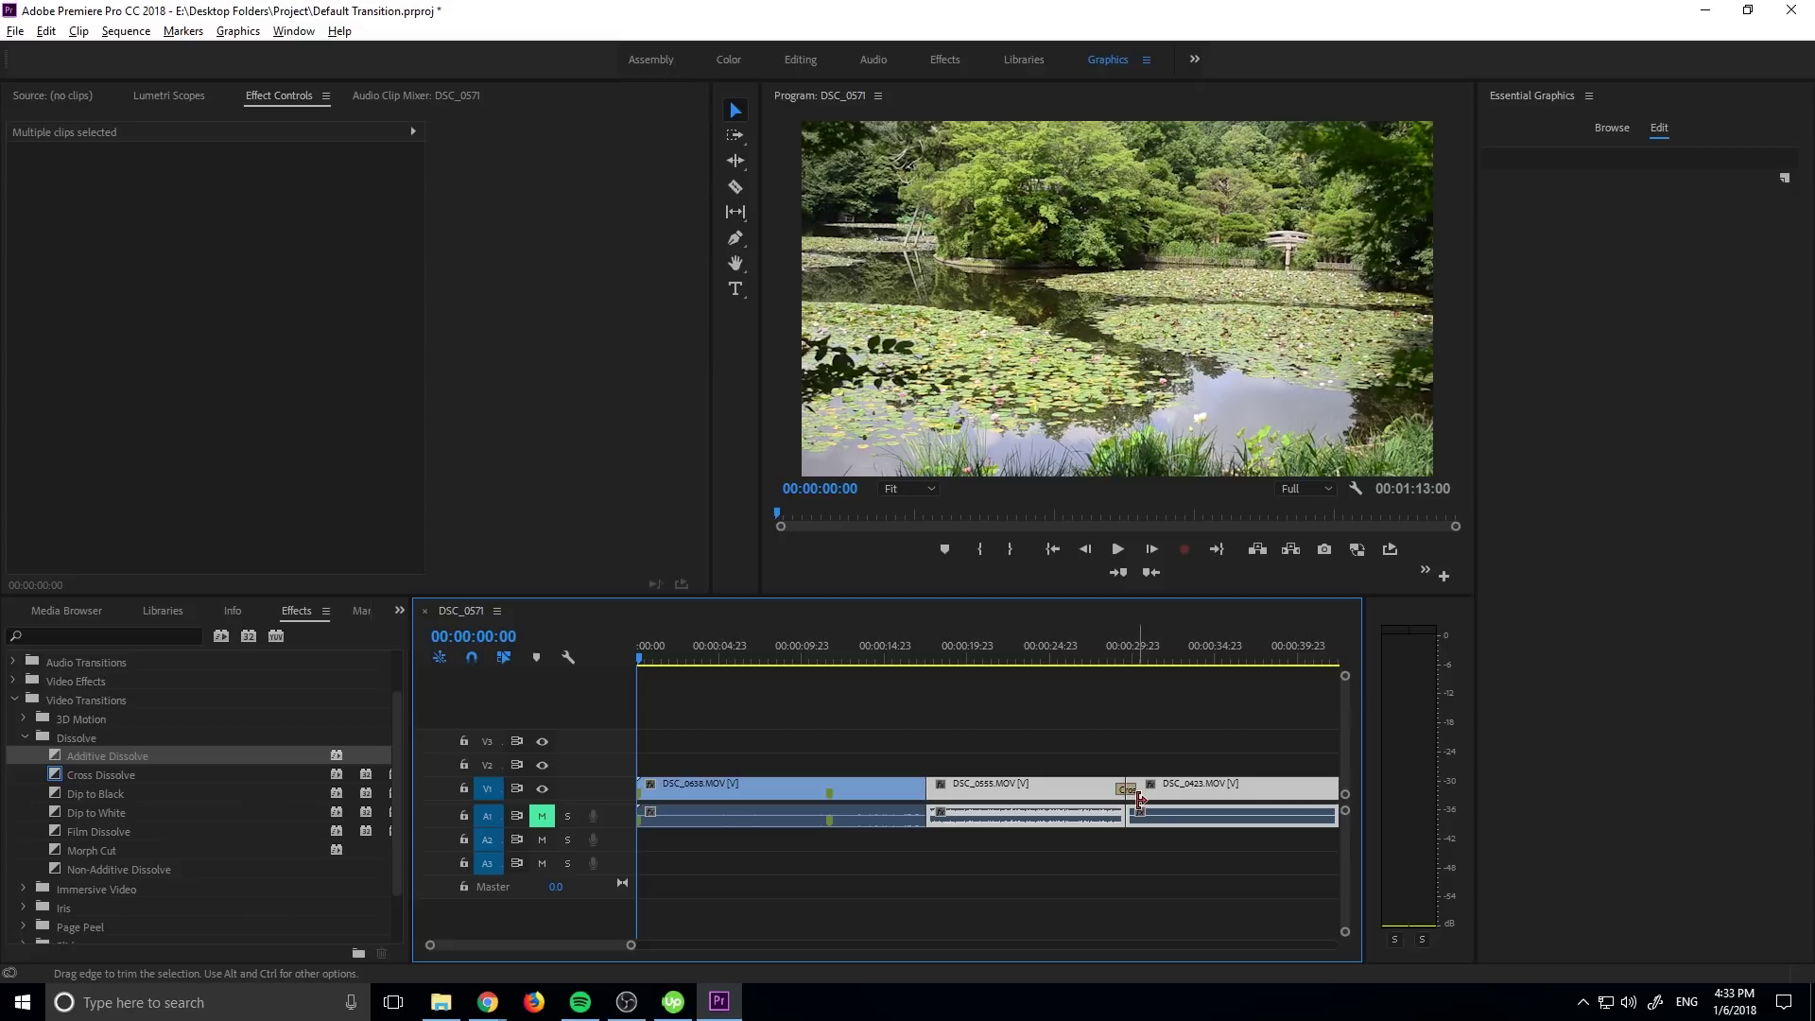
{"action": "key", "text": "ctrl+z"}
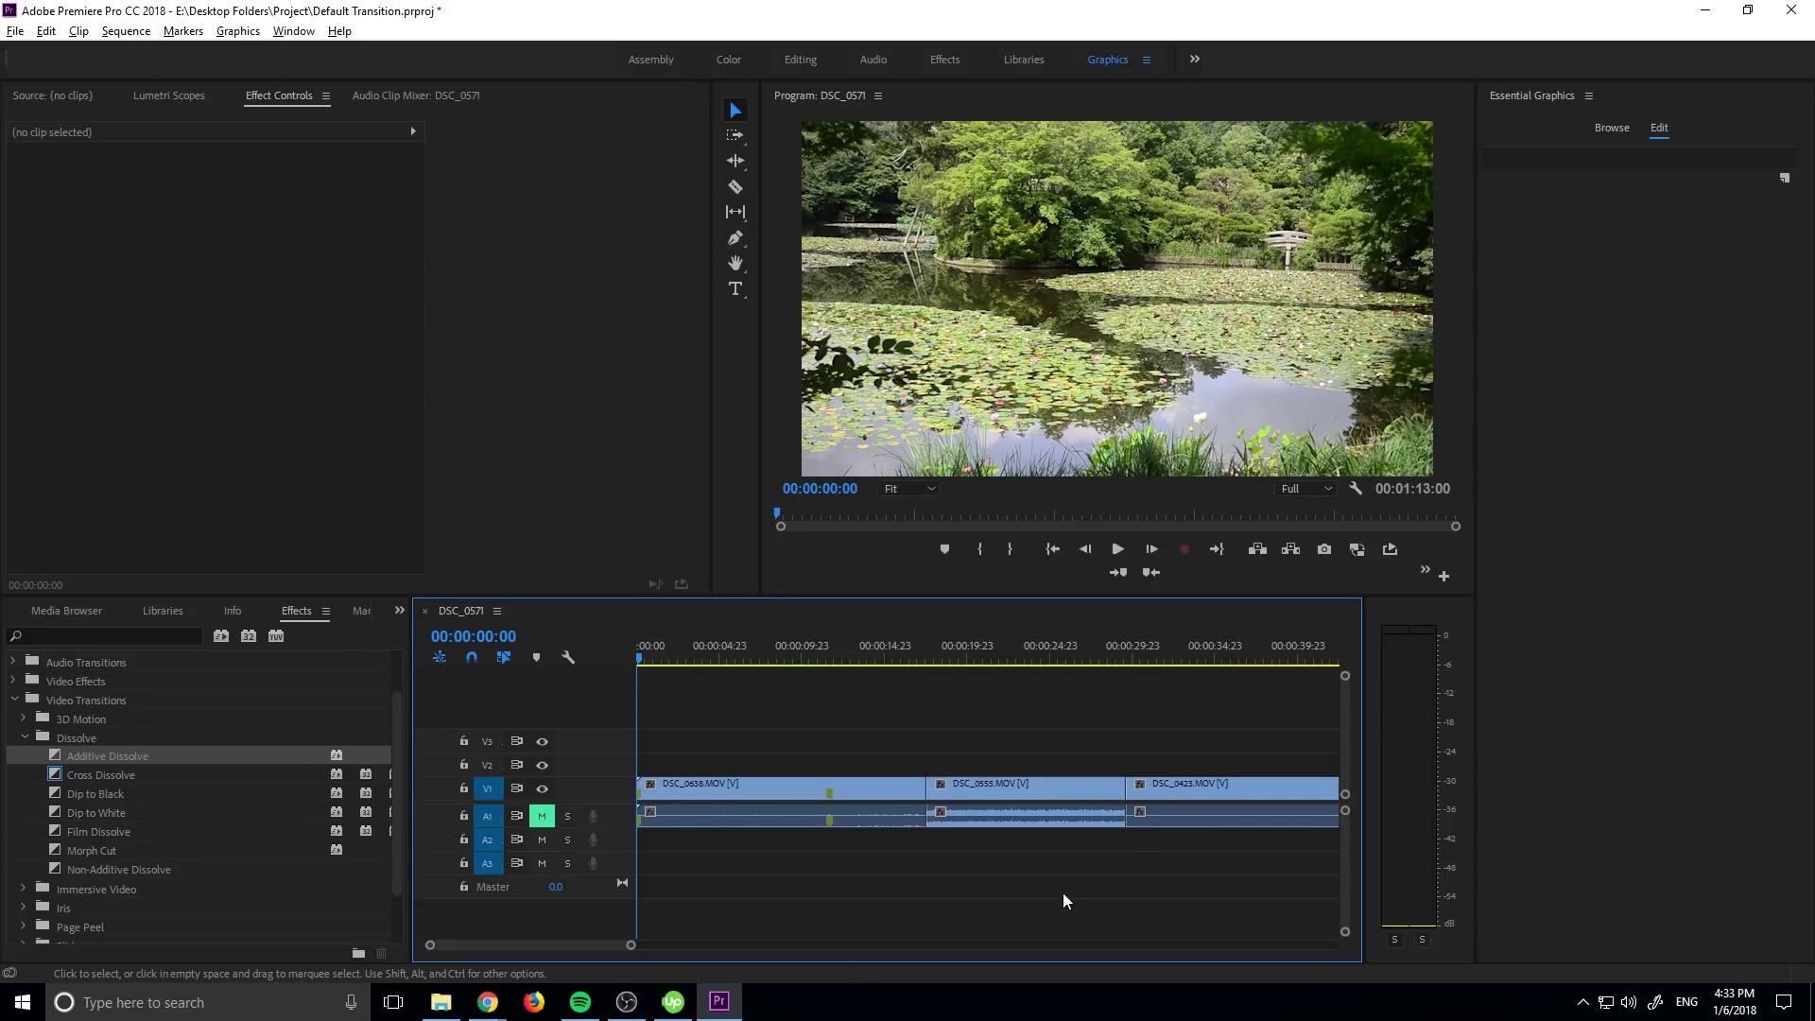
Bring up the Timeline preferences and reposition the Preferences window.
{"action": "left_click", "coordinate": [45, 31]}
{"action": "mouse_move", "coordinate": [102, 588]}
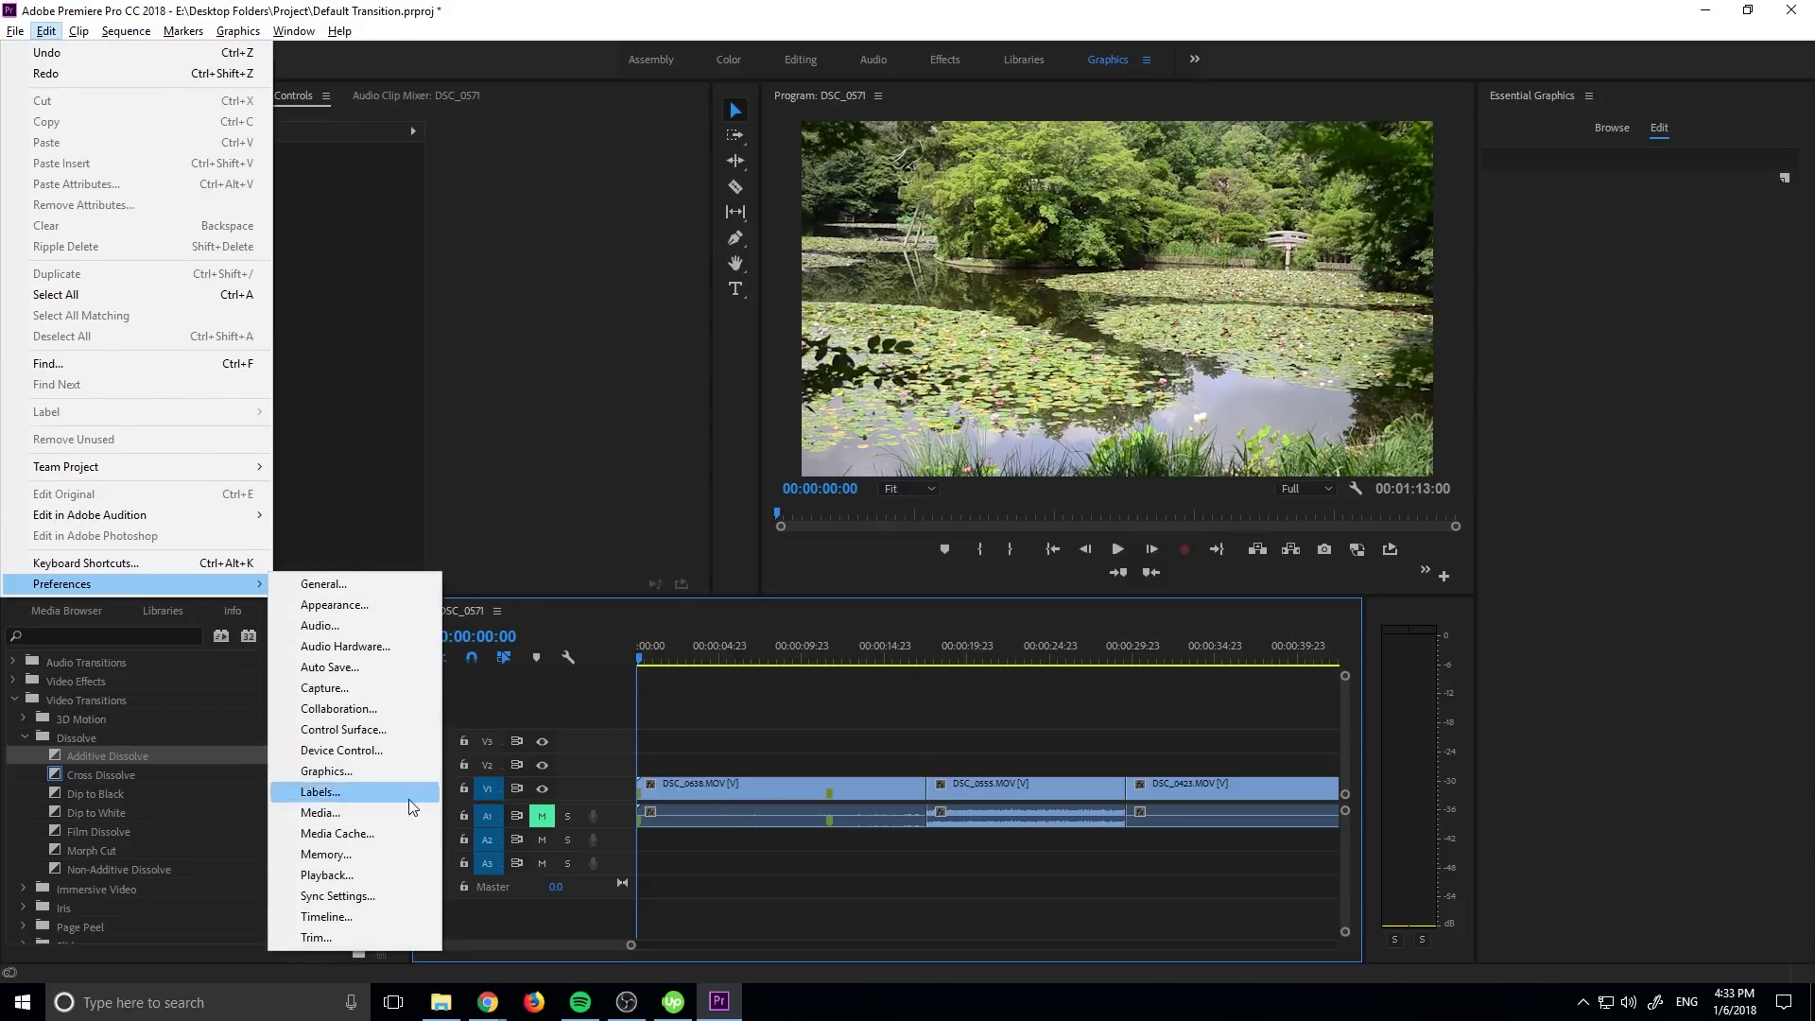
{"action": "left_click", "coordinate": [359, 914]}
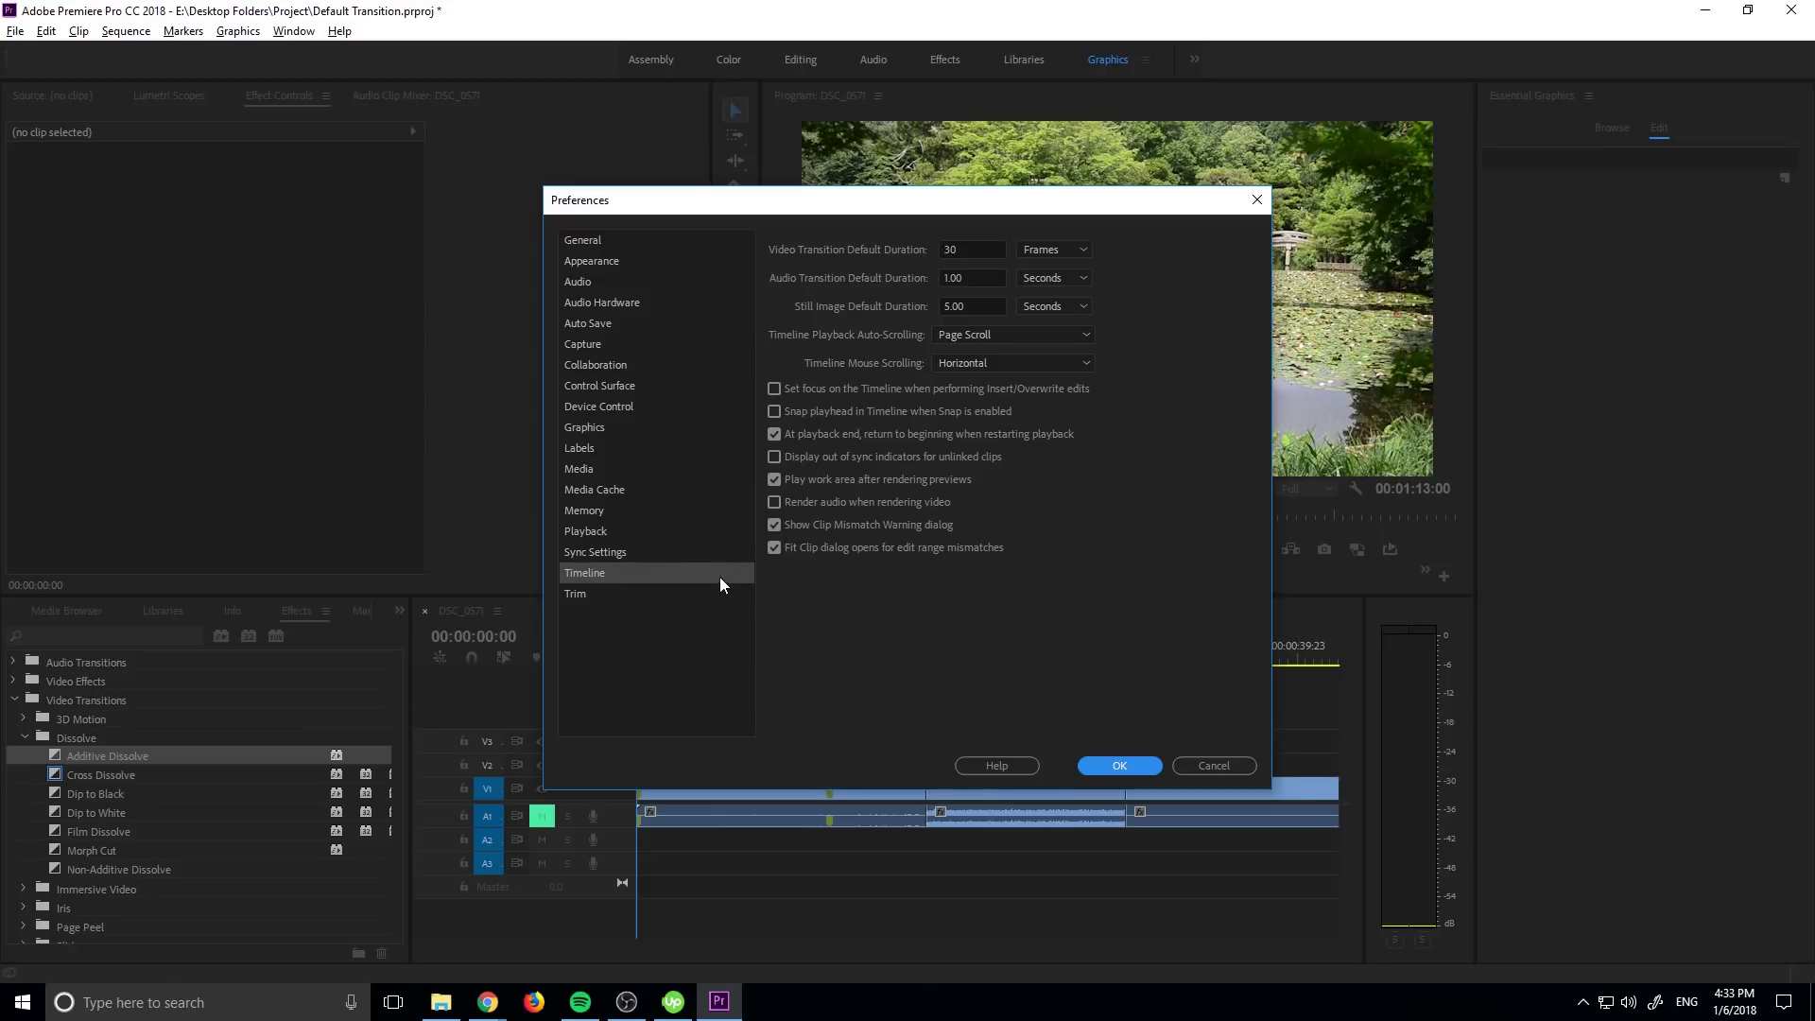
{"action": "left_click", "coordinate": [605, 242]}
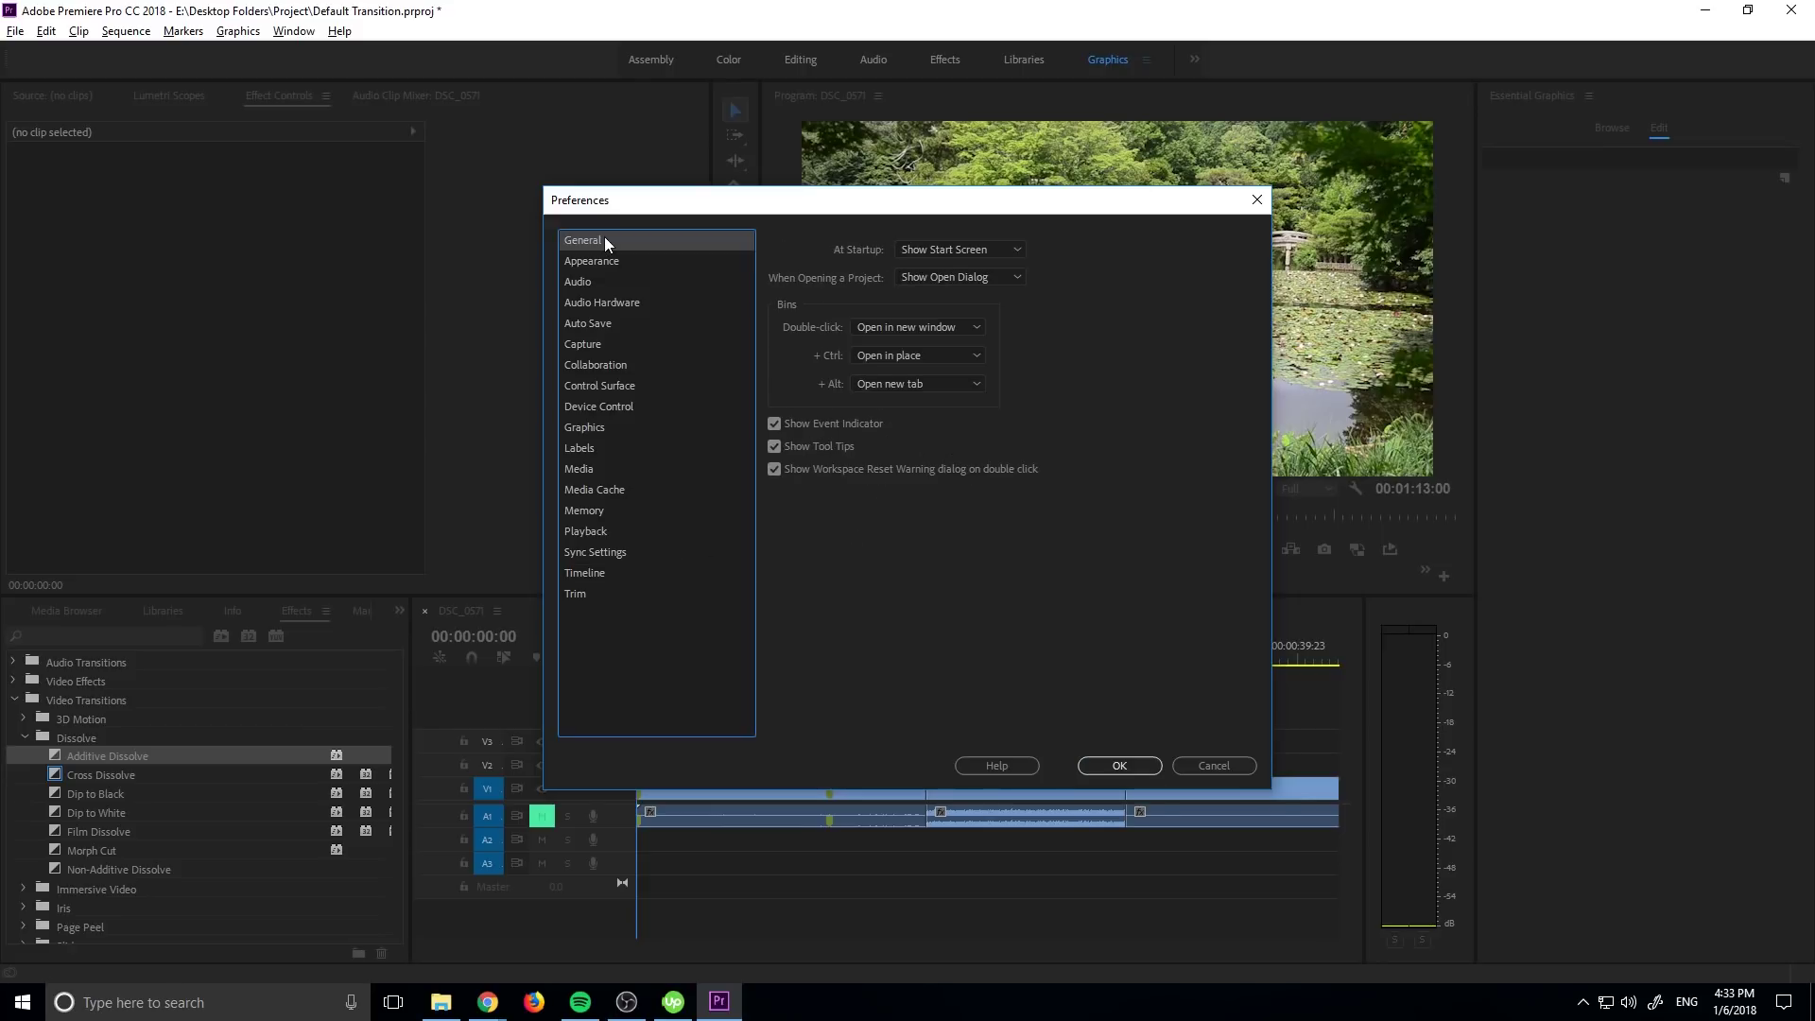
{"action": "left_click", "coordinate": [600, 574]}
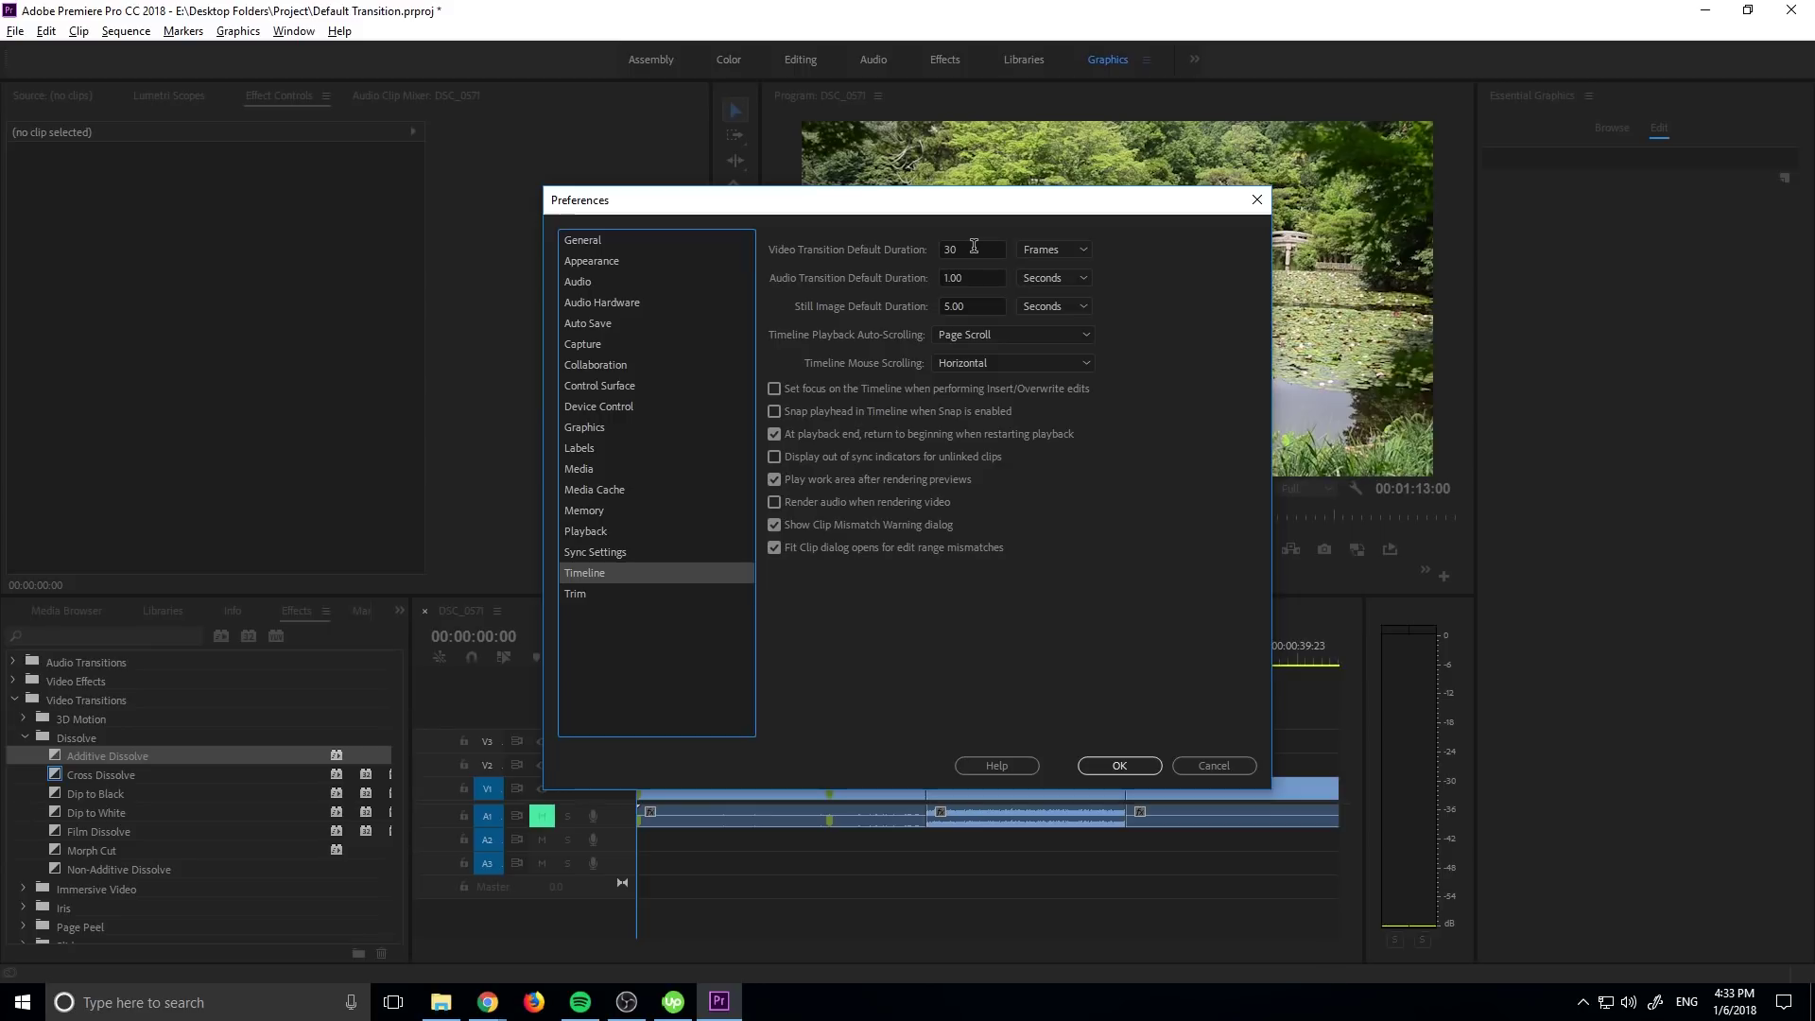
{"action": "left_click_drag", "start_coordinate": [978, 210], "coordinate": [965, 319]}
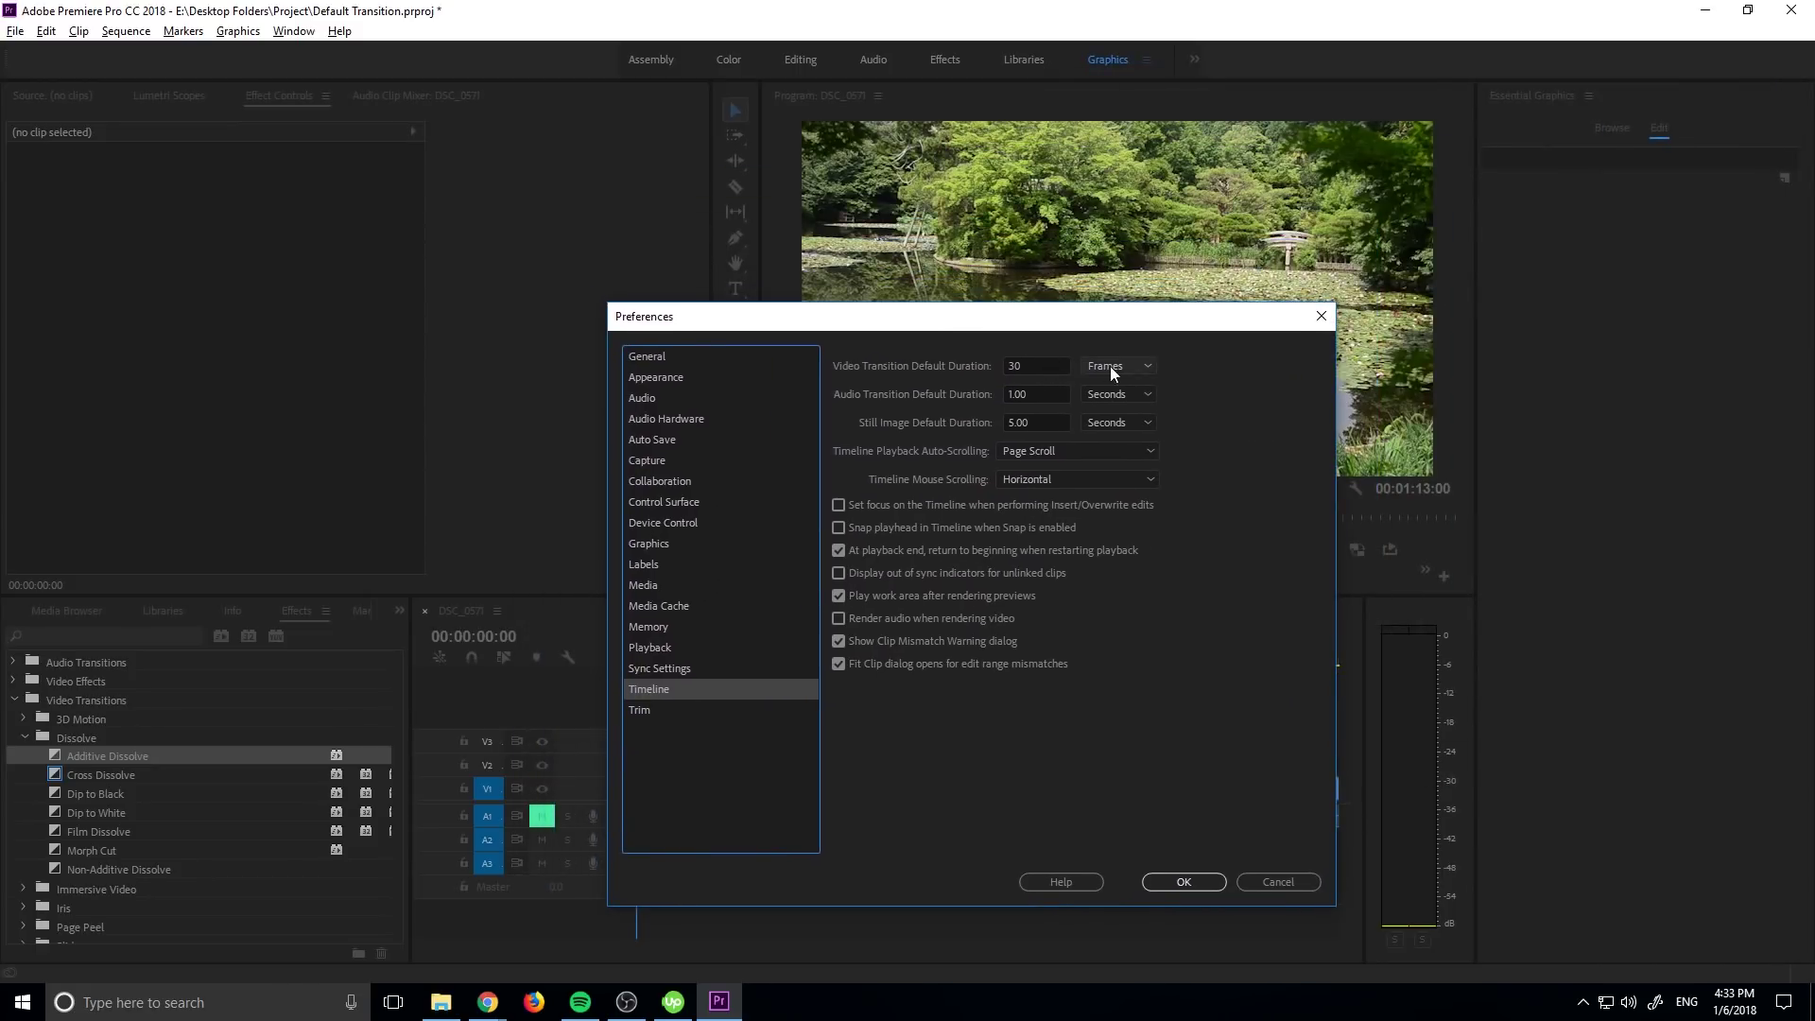
Set Video Transition Default Duration to 0.5 seconds and confirm the preferences.
{"action": "left_click", "coordinate": [1112, 366]}
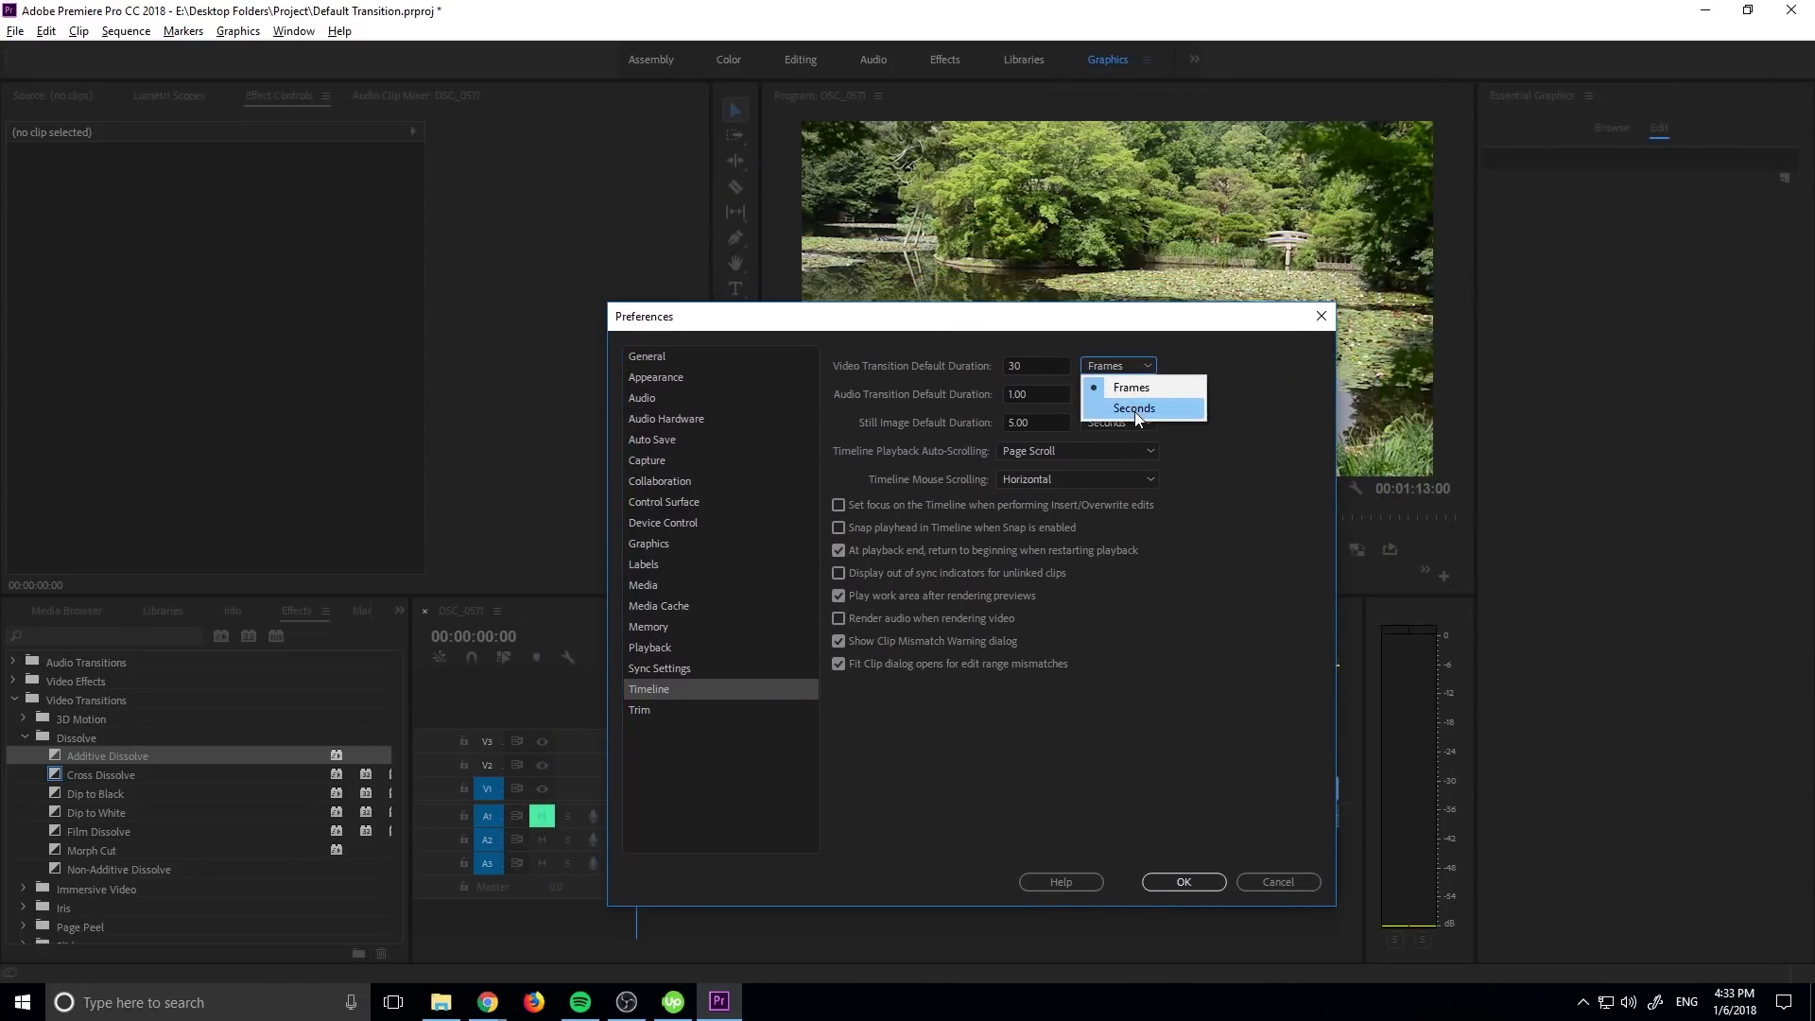
{"action": "left_click", "coordinate": [1134, 410]}
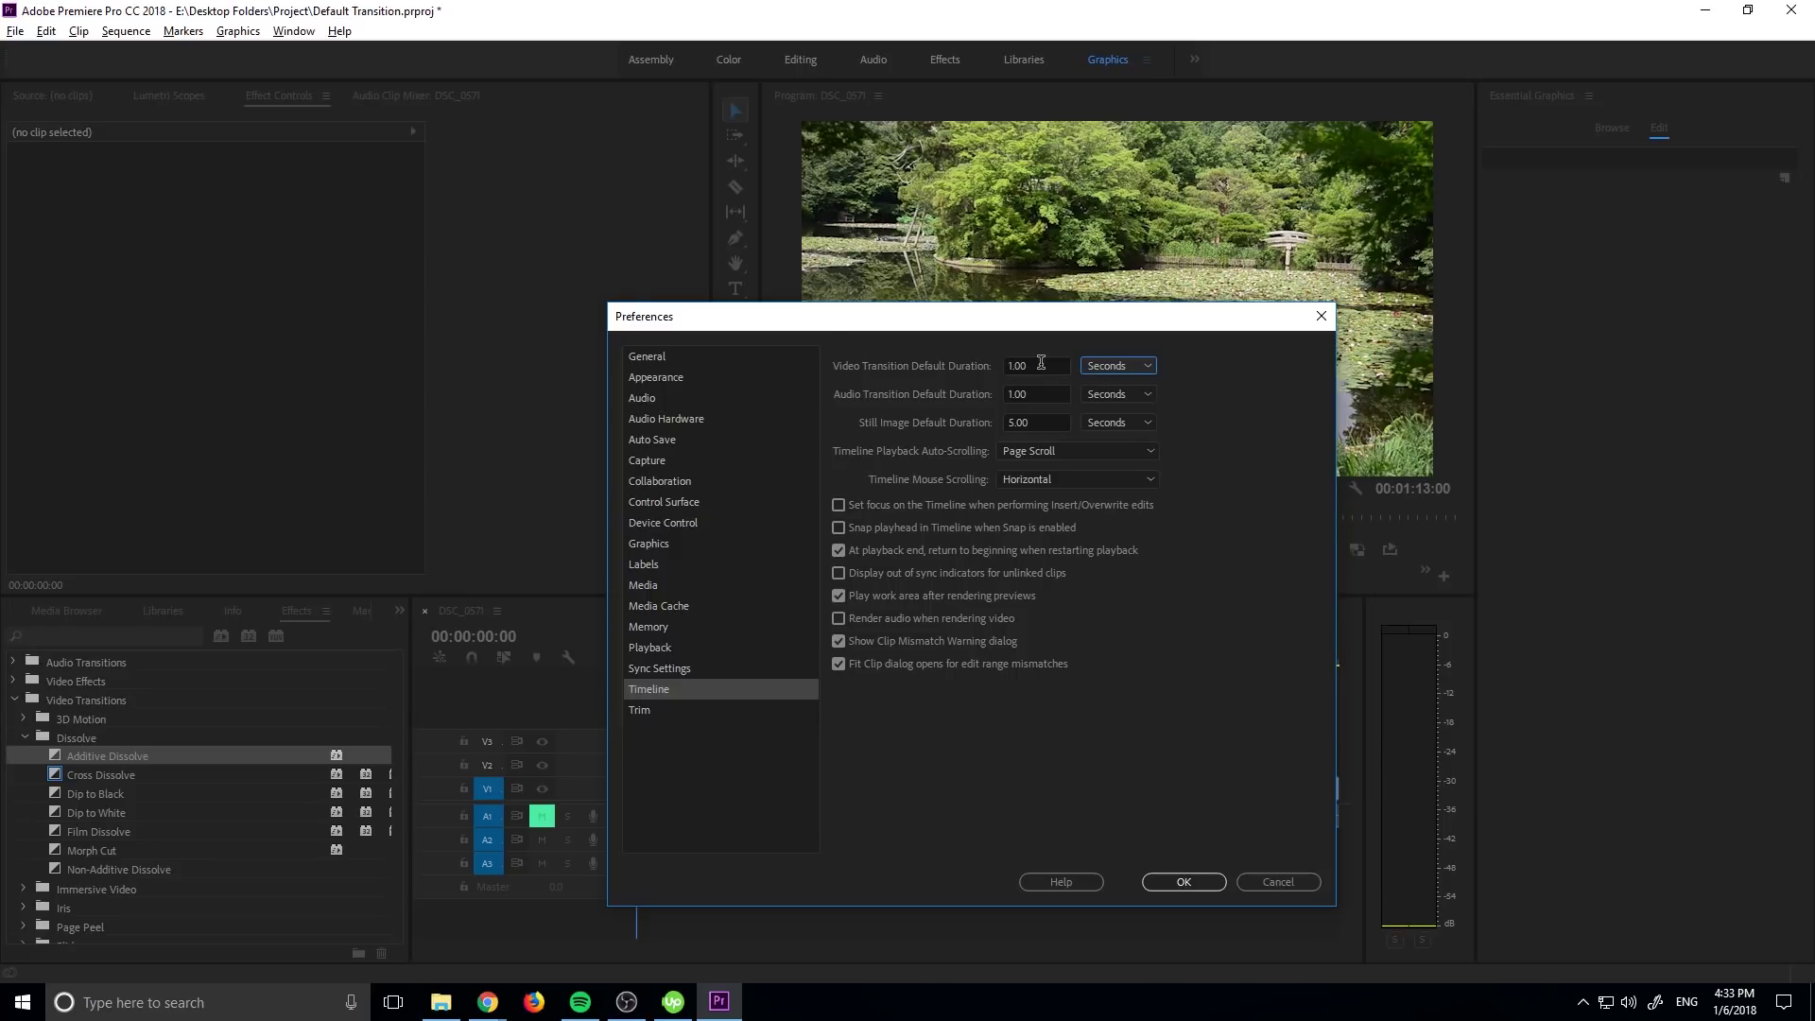
{"action": "left_click_drag", "start_coordinate": [1041, 362], "coordinate": [990, 365]}
{"action": "type", "text": "5"}
{"action": "left_click", "coordinate": [1188, 567]}
{"action": "left_click", "coordinate": [1187, 883]}
{"action": "left_click", "coordinate": [1200, 887]}
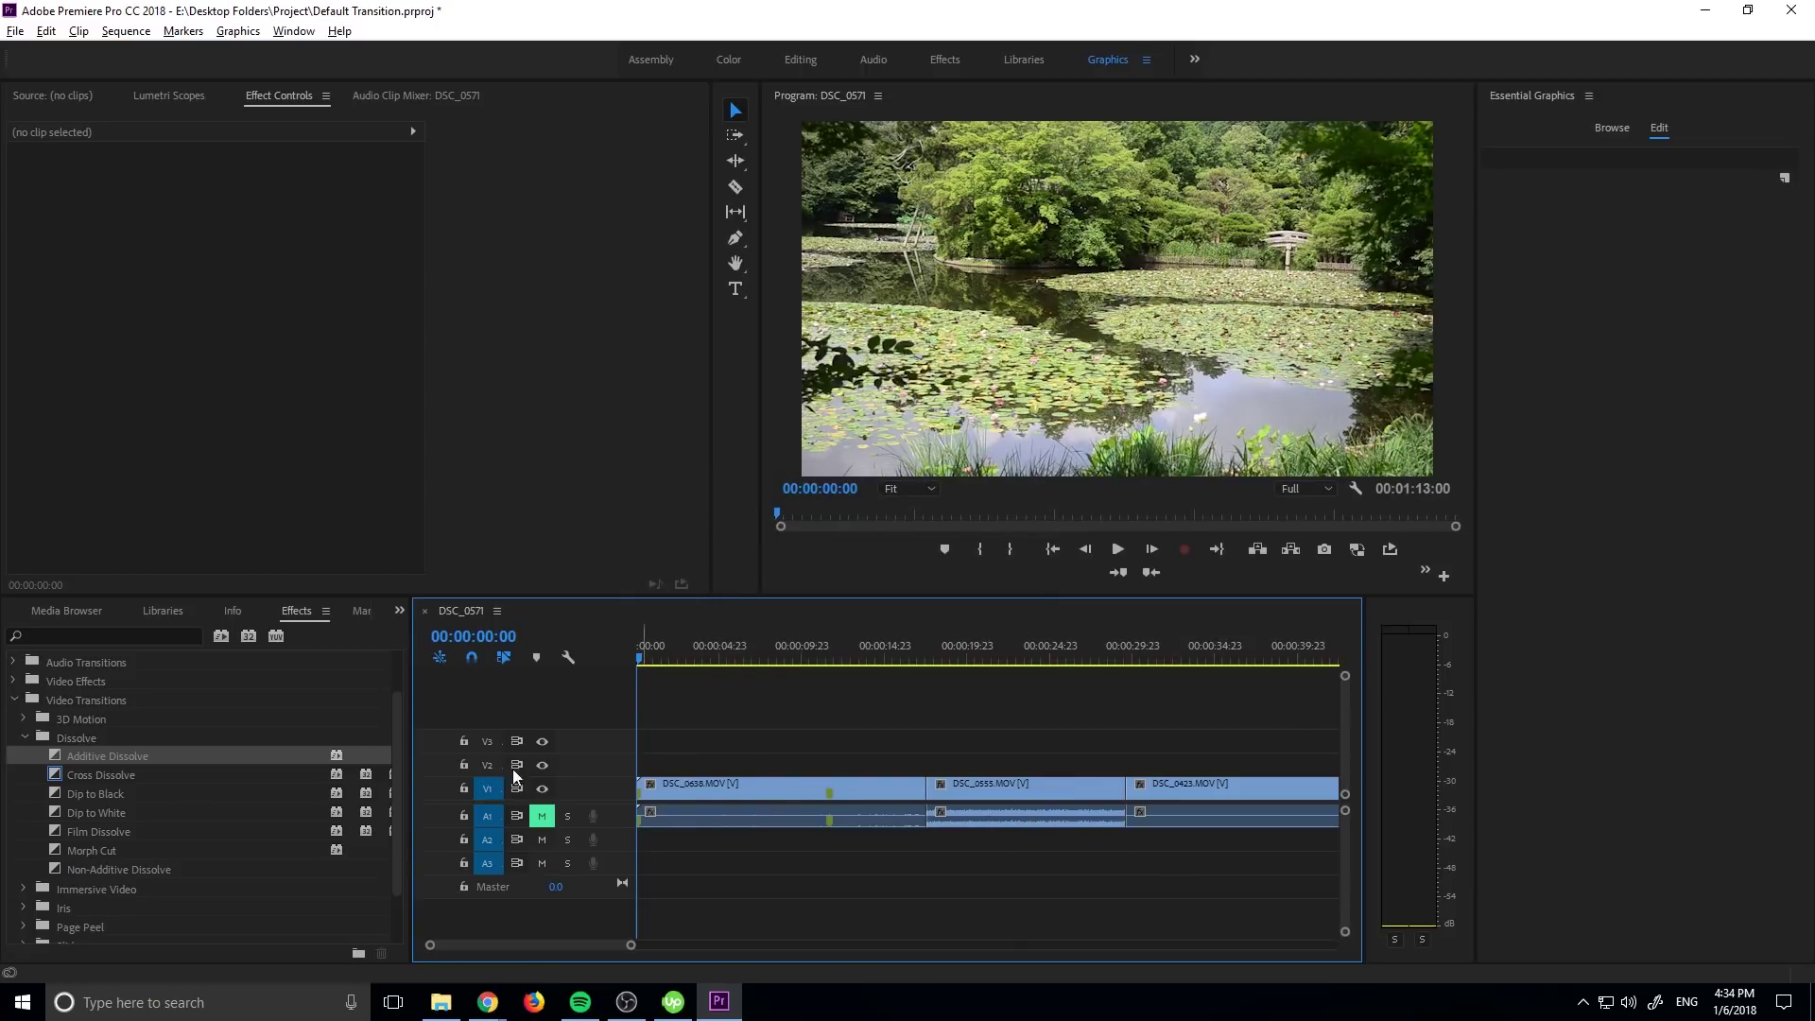
Find Morph Cut in the Video Transitions Dissolve group and set it as the default transition.
{"action": "left_click", "coordinate": [13, 702]}
{"action": "left_click", "coordinate": [16, 757]}
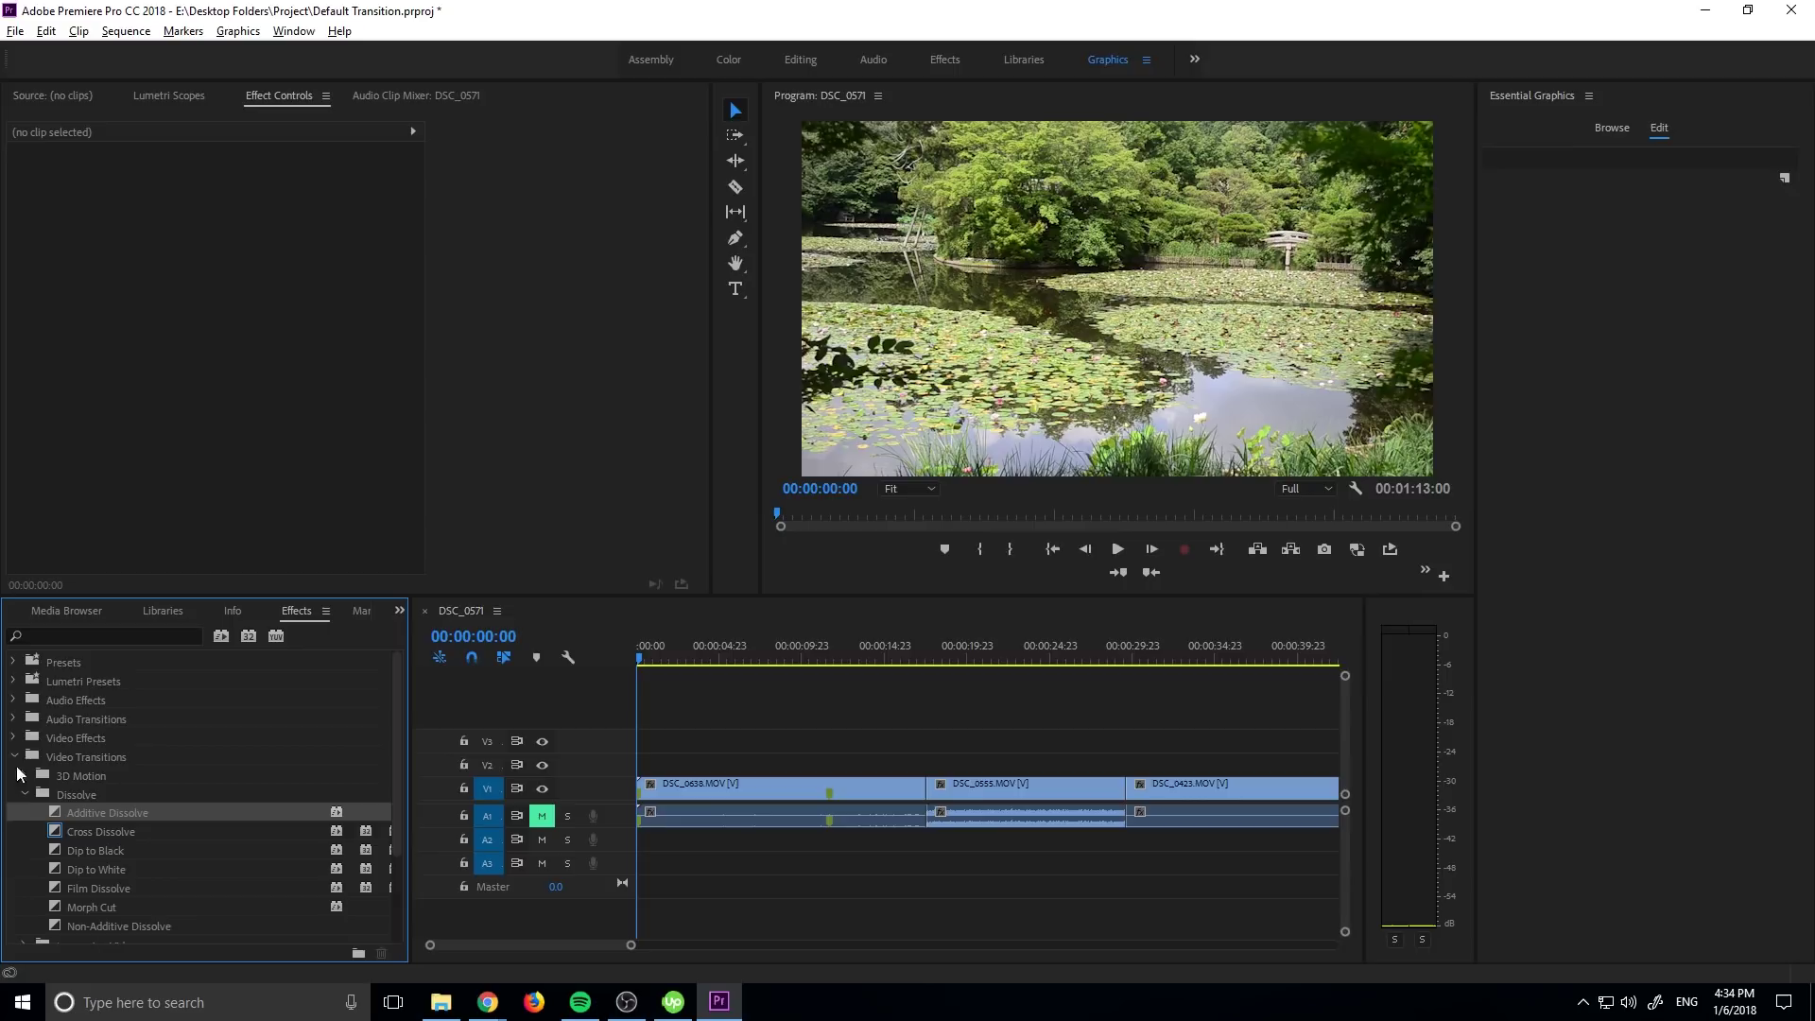
{"action": "scroll", "coordinate": [103, 813], "scroll_direction": "down", "scroll_amount": 2}
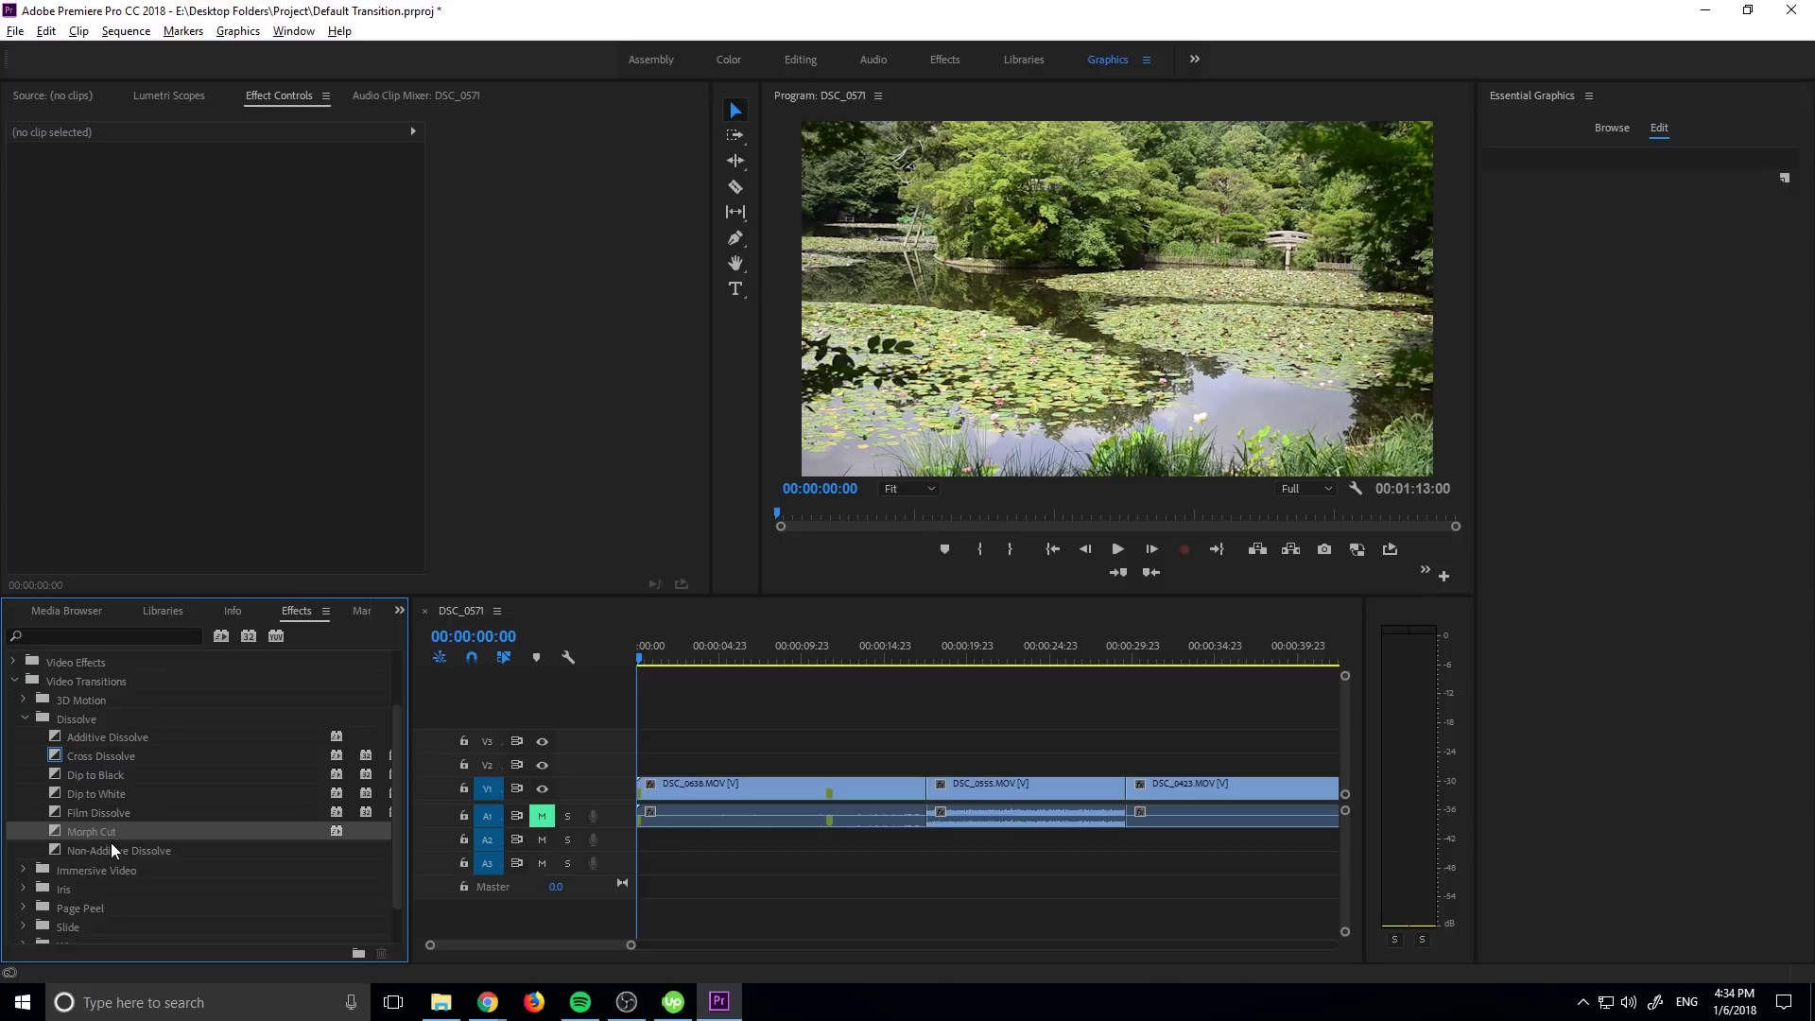
{"action": "left_click", "coordinate": [74, 811]}
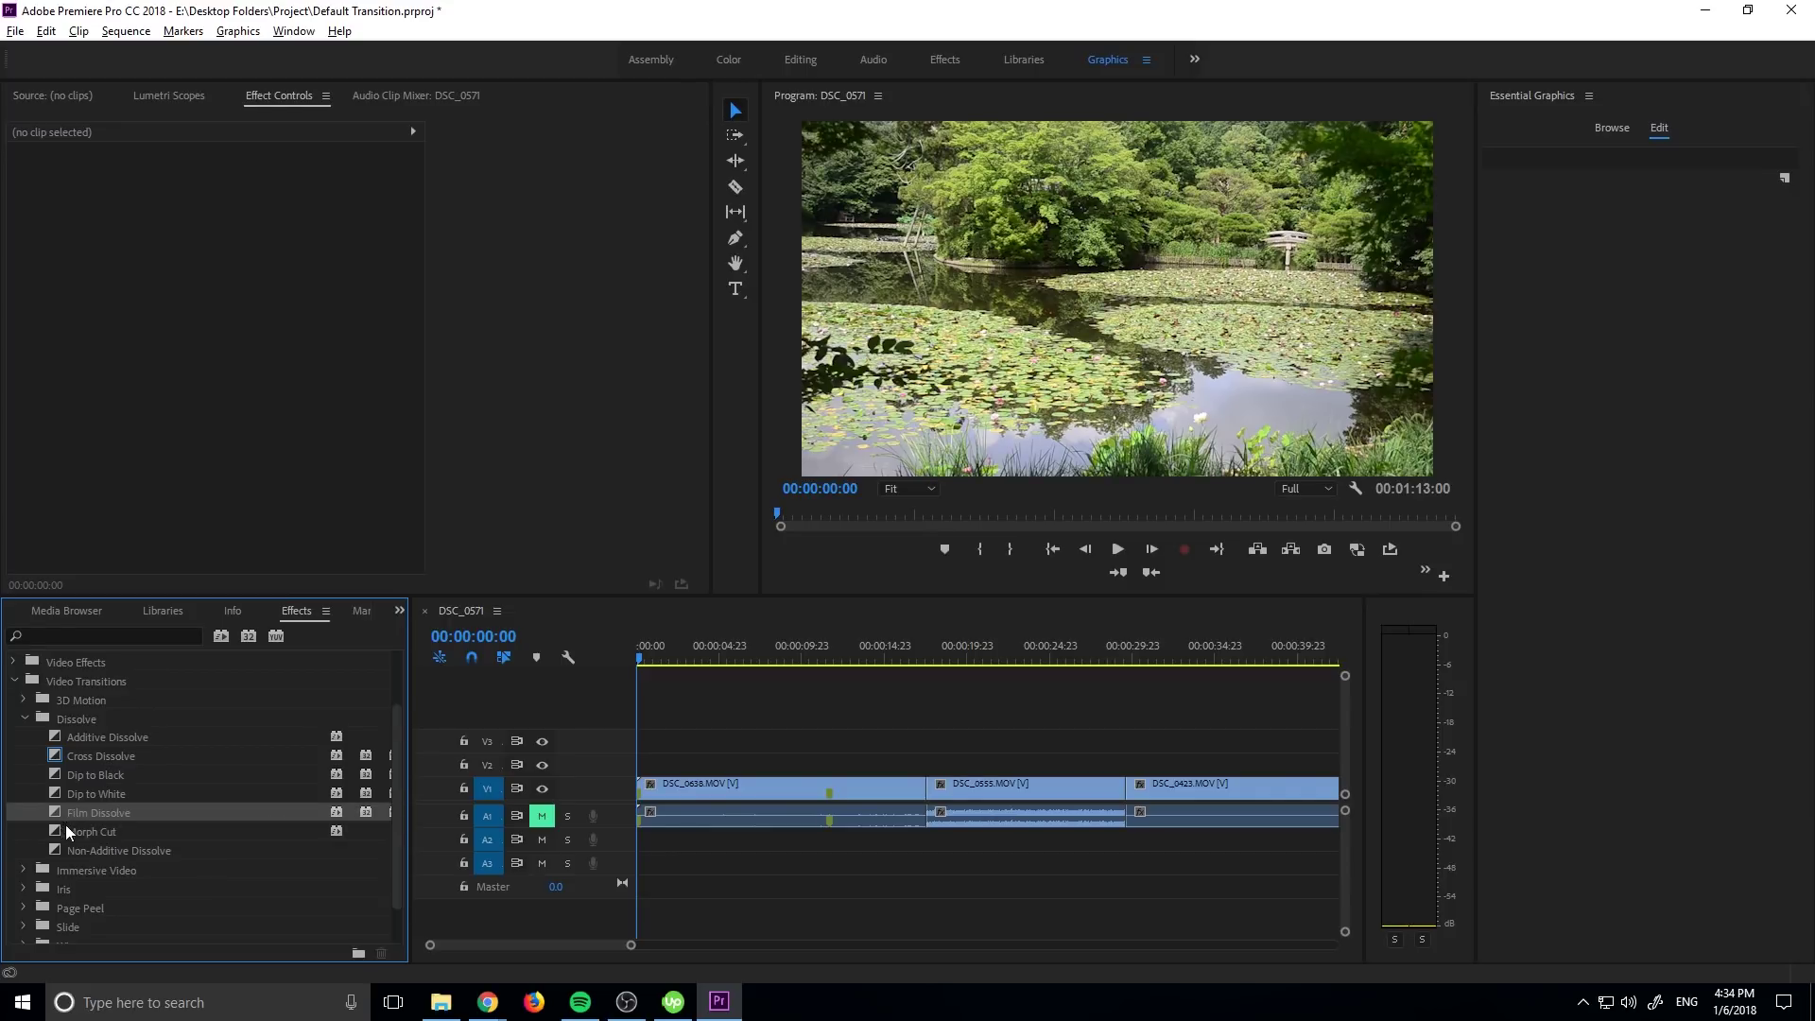
{"action": "left_click", "coordinate": [62, 832]}
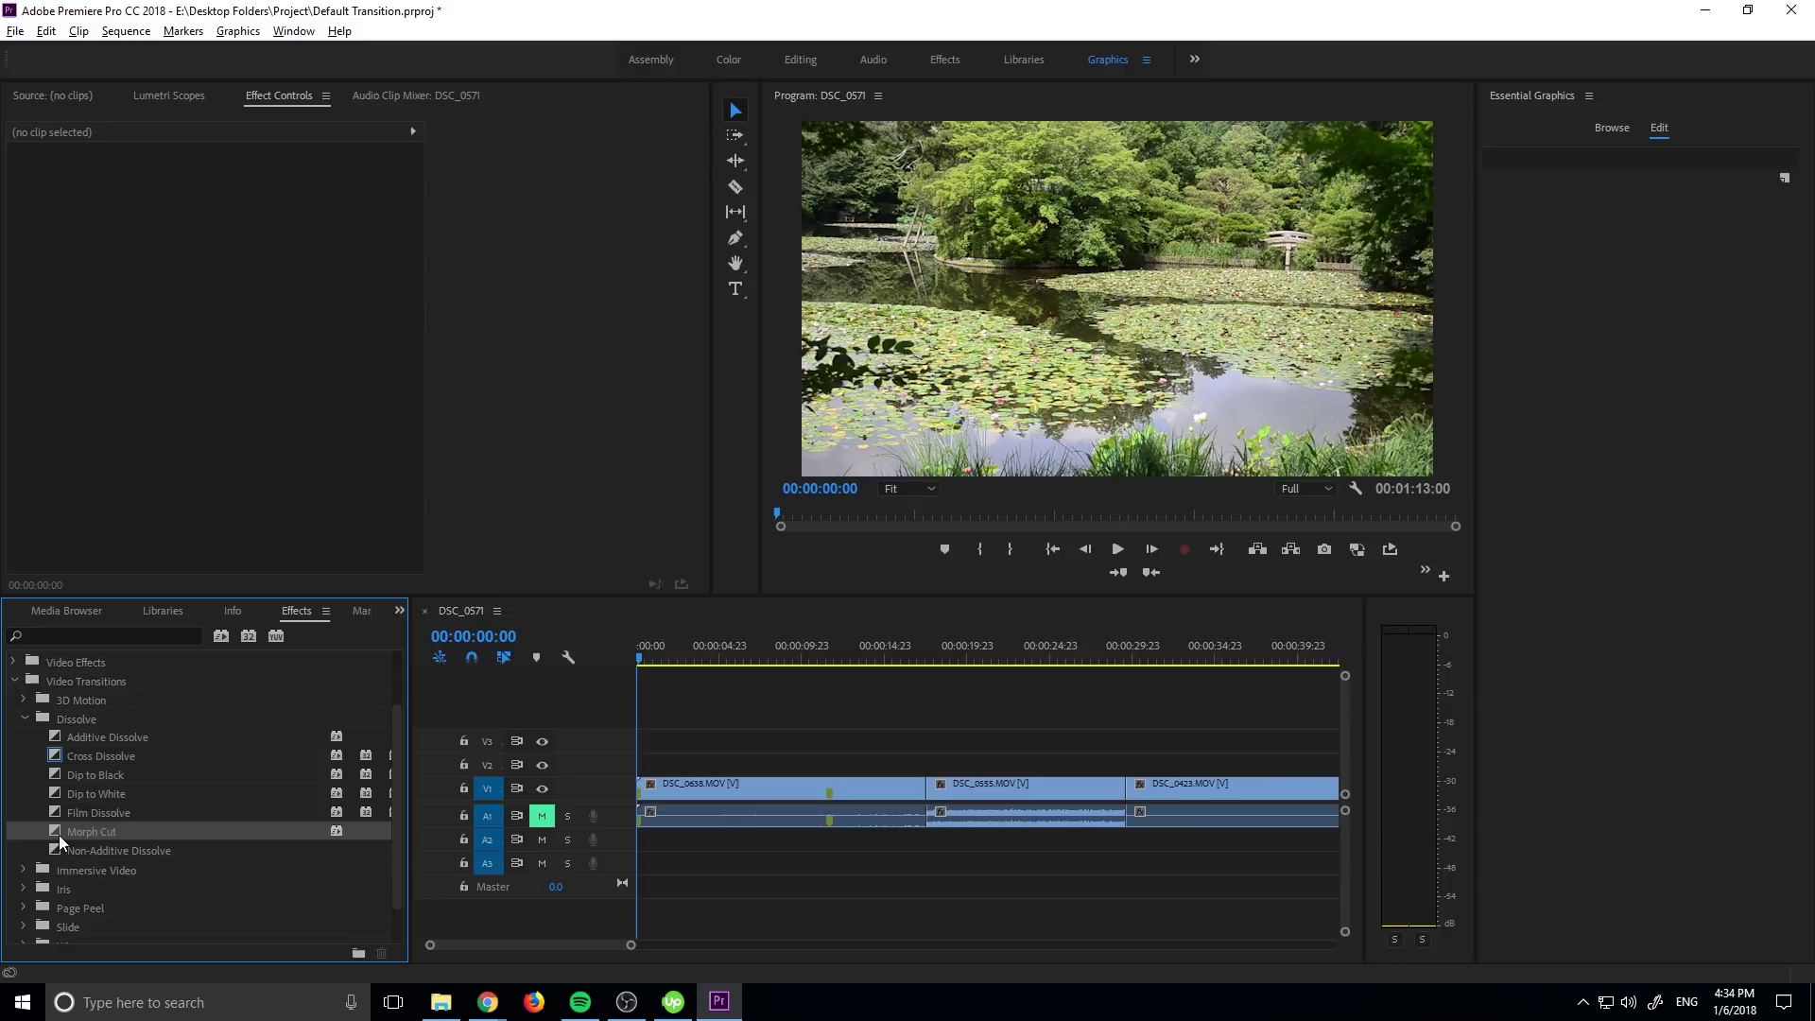
{"action": "right_click", "coordinate": [56, 836]}
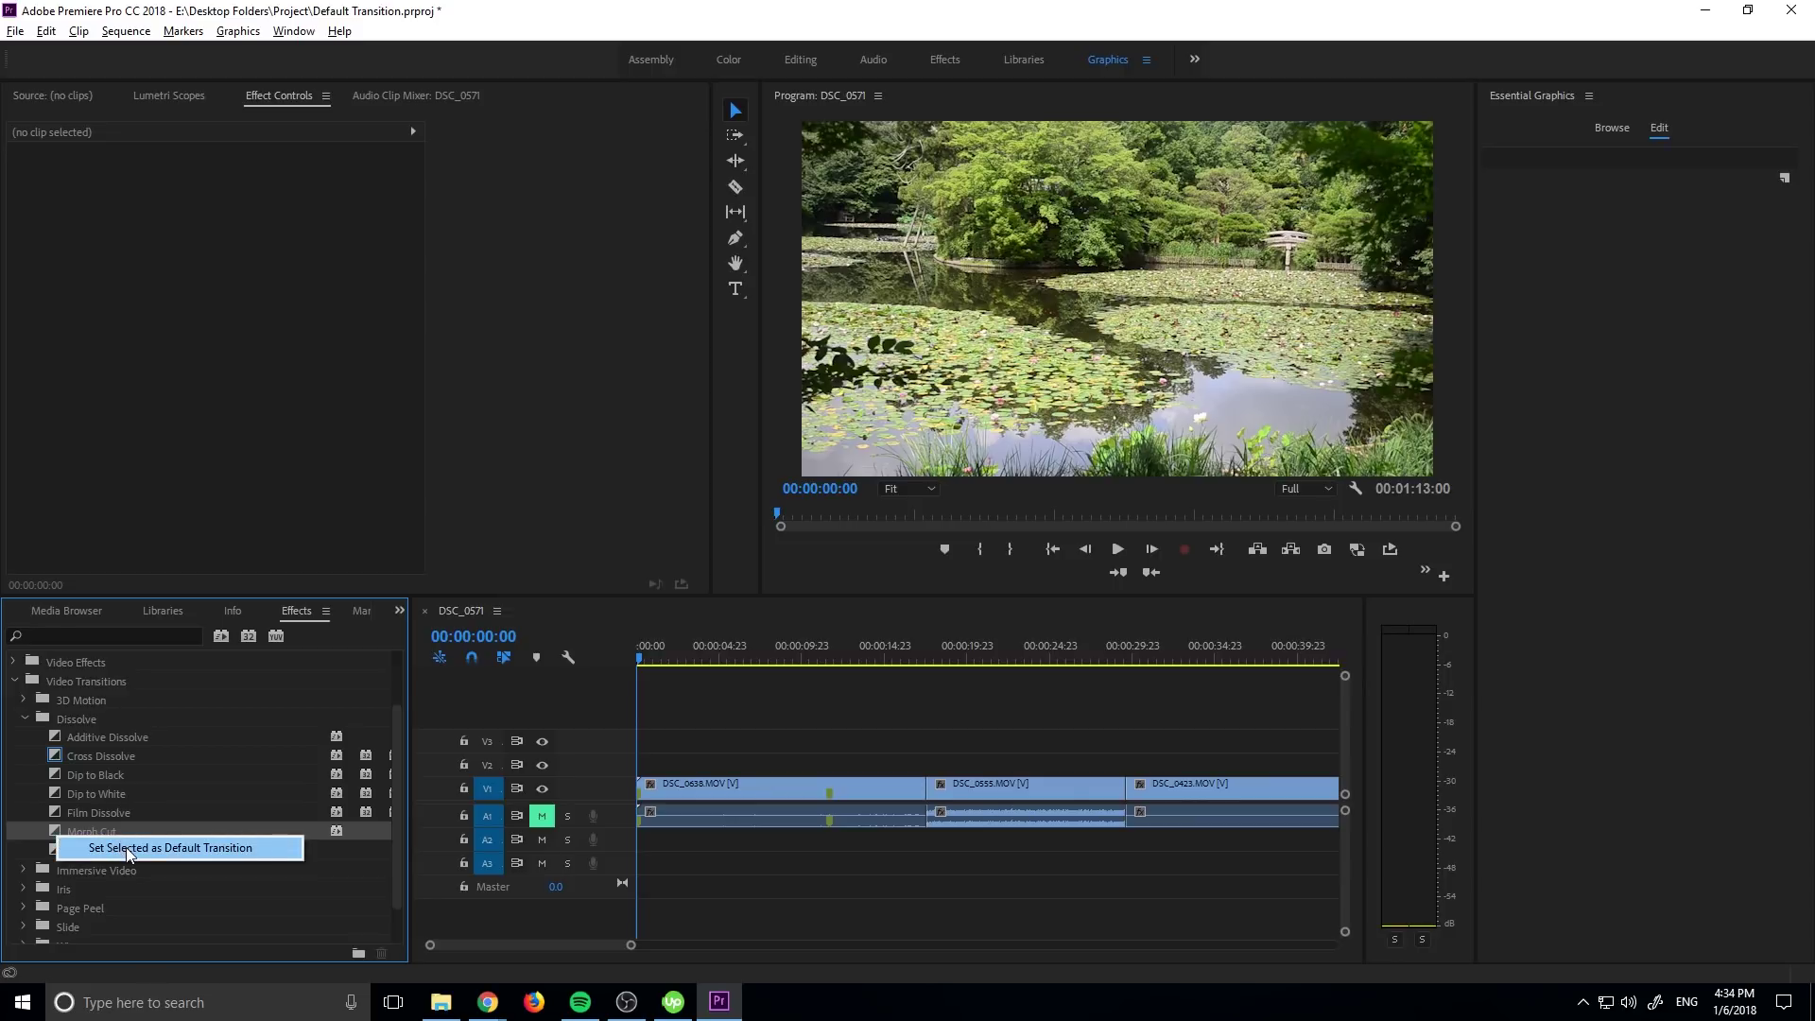
{"action": "left_click", "coordinate": [127, 847]}
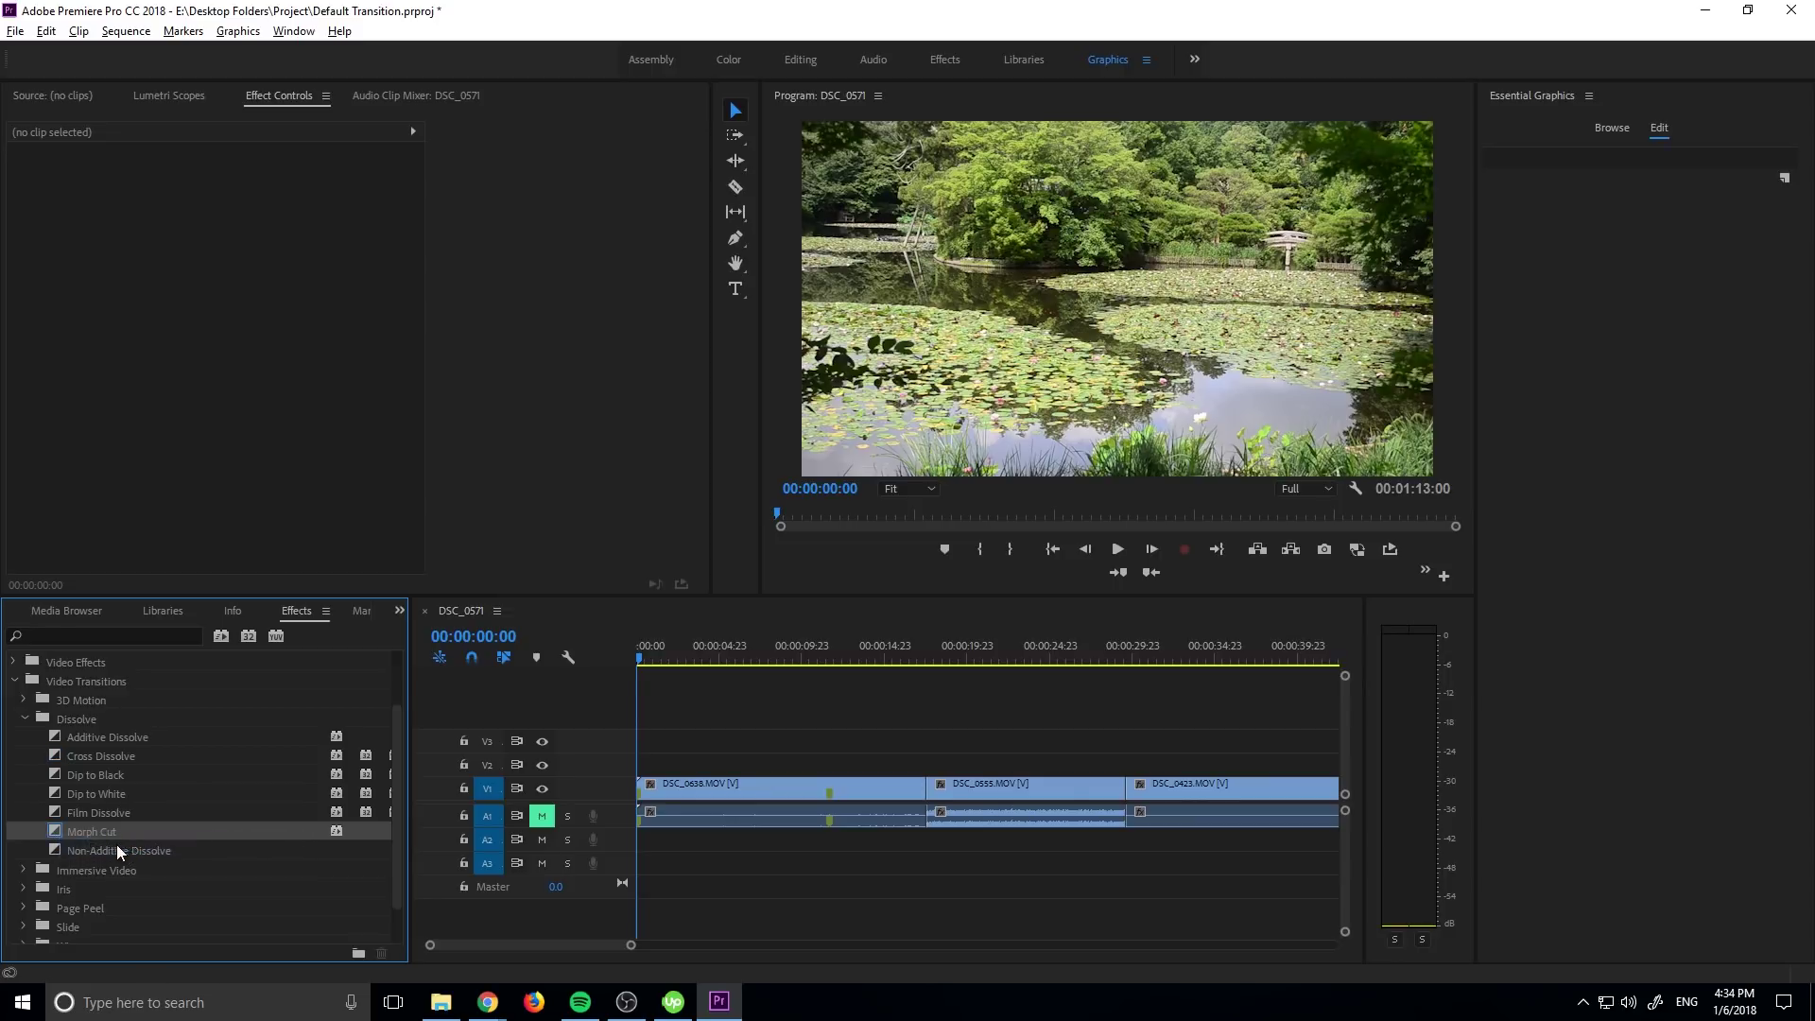
{"action": "left_click", "coordinate": [965, 858]}
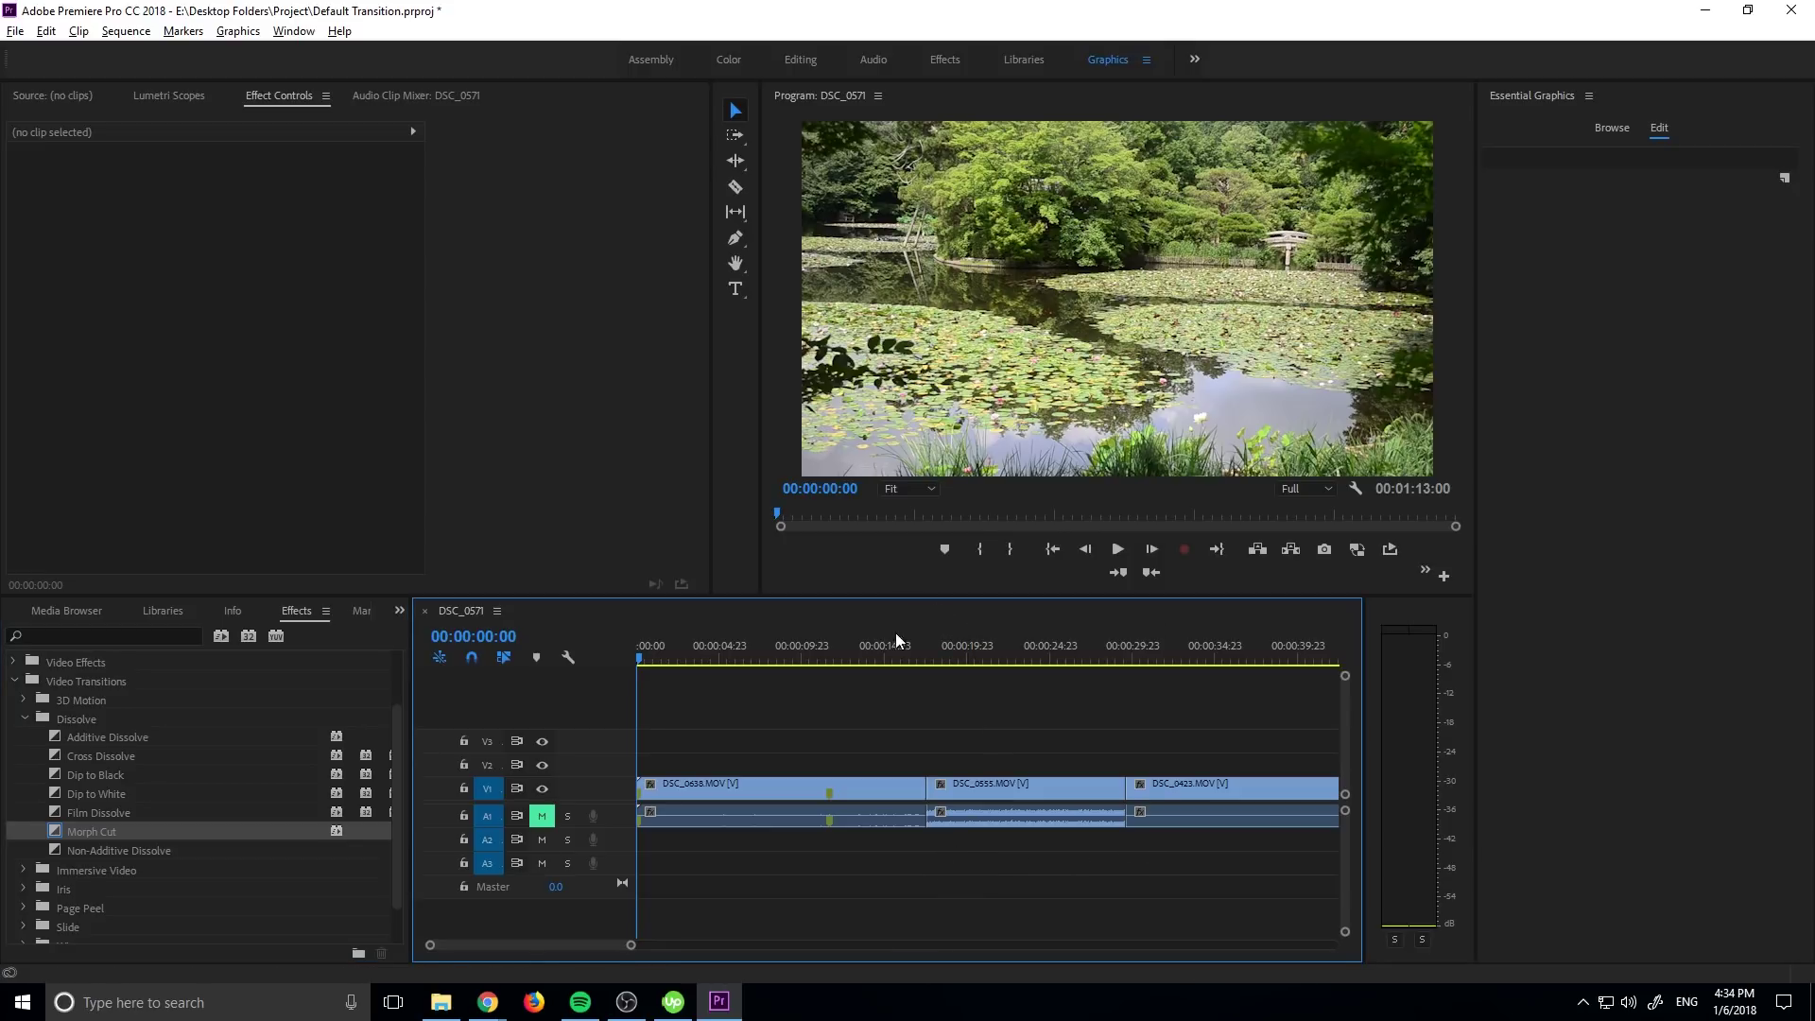
{"action": "left_click_drag", "start_coordinate": [936, 652], "coordinate": [1146, 859]}
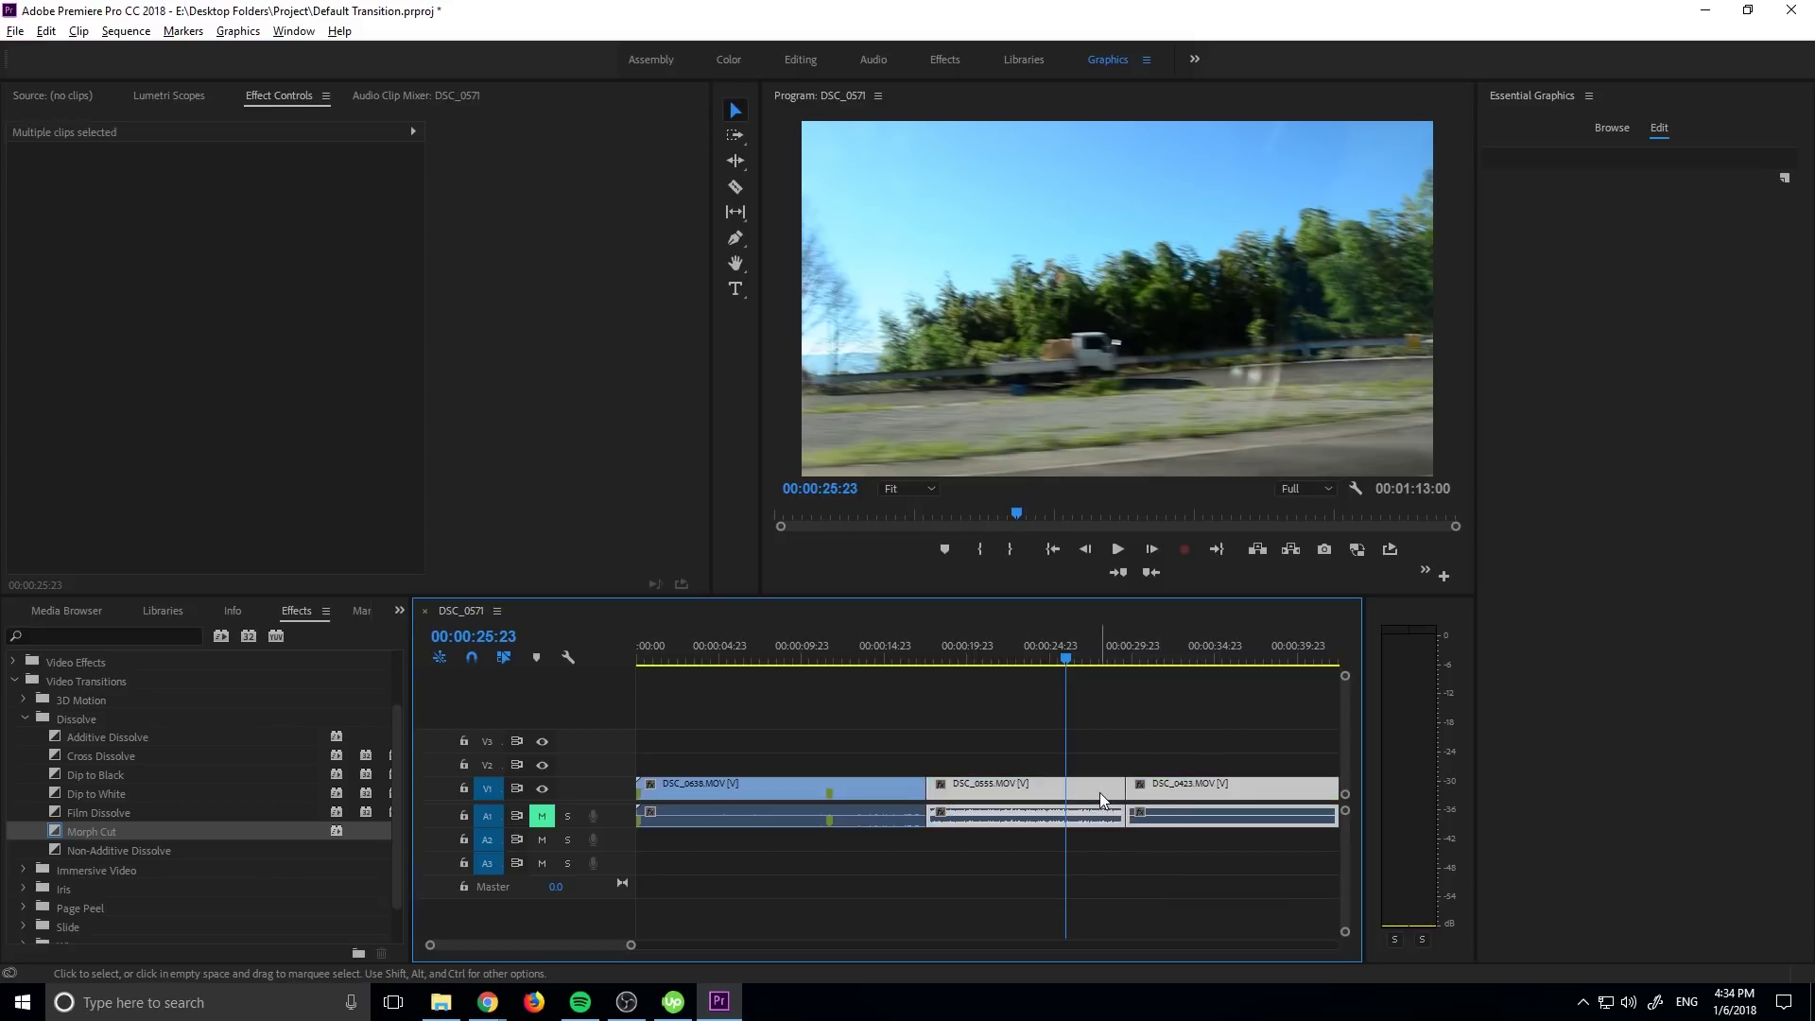
{"action": "key", "text": "ctrl+d"}
{"action": "left_click_drag", "start_coordinate": [1108, 662], "coordinate": [1126, 647]}
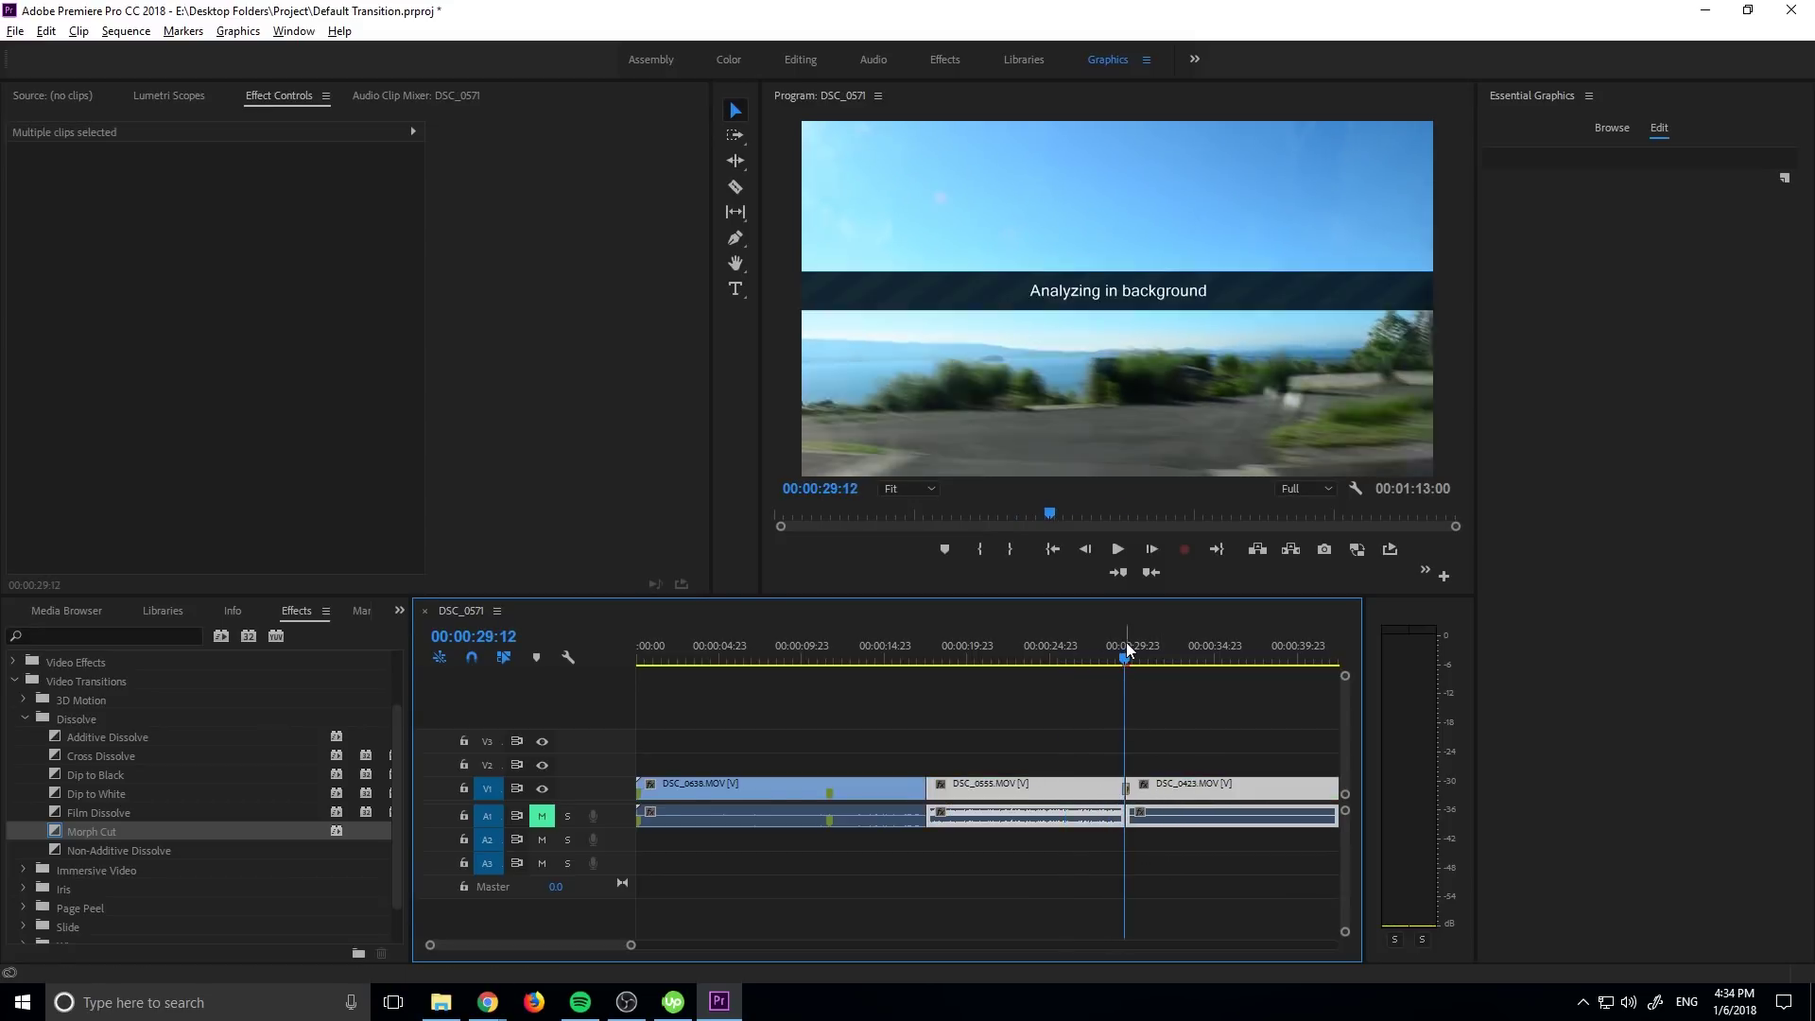
{"action": "key", "text": "space"}
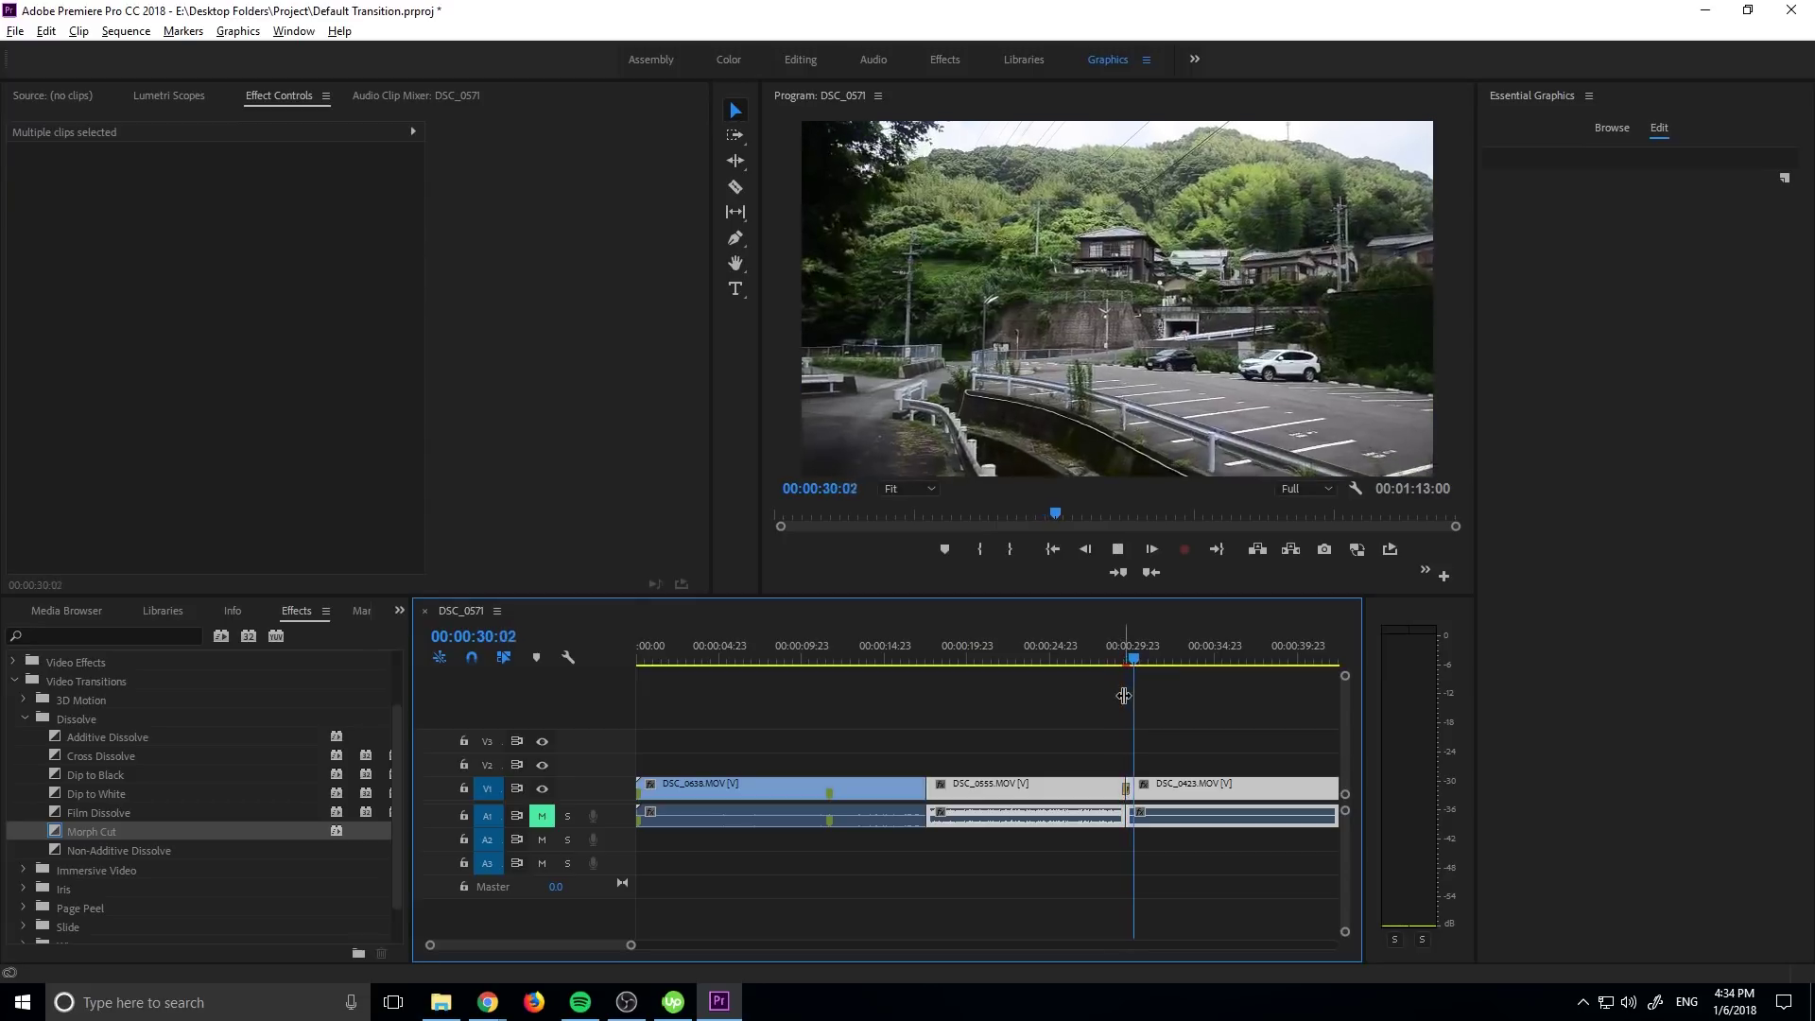
{"action": "left_click", "coordinate": [1127, 651]}
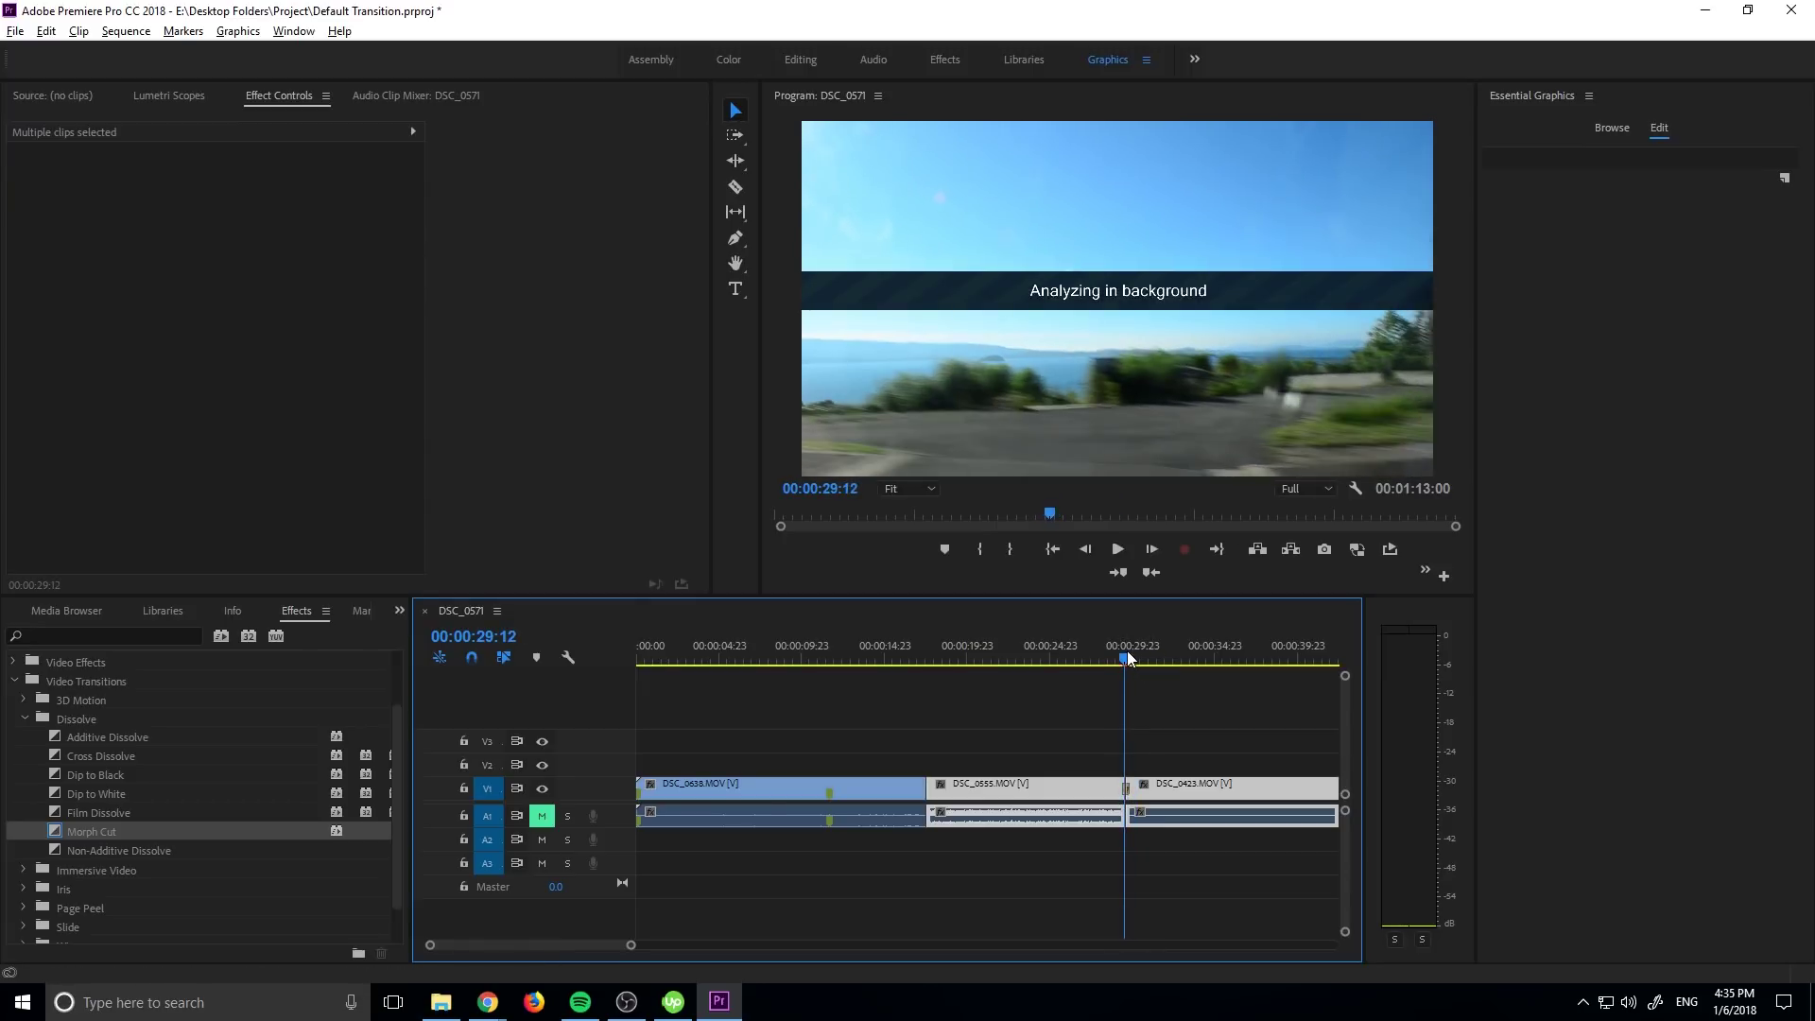
{"action": "left_click", "coordinate": [1126, 785]}
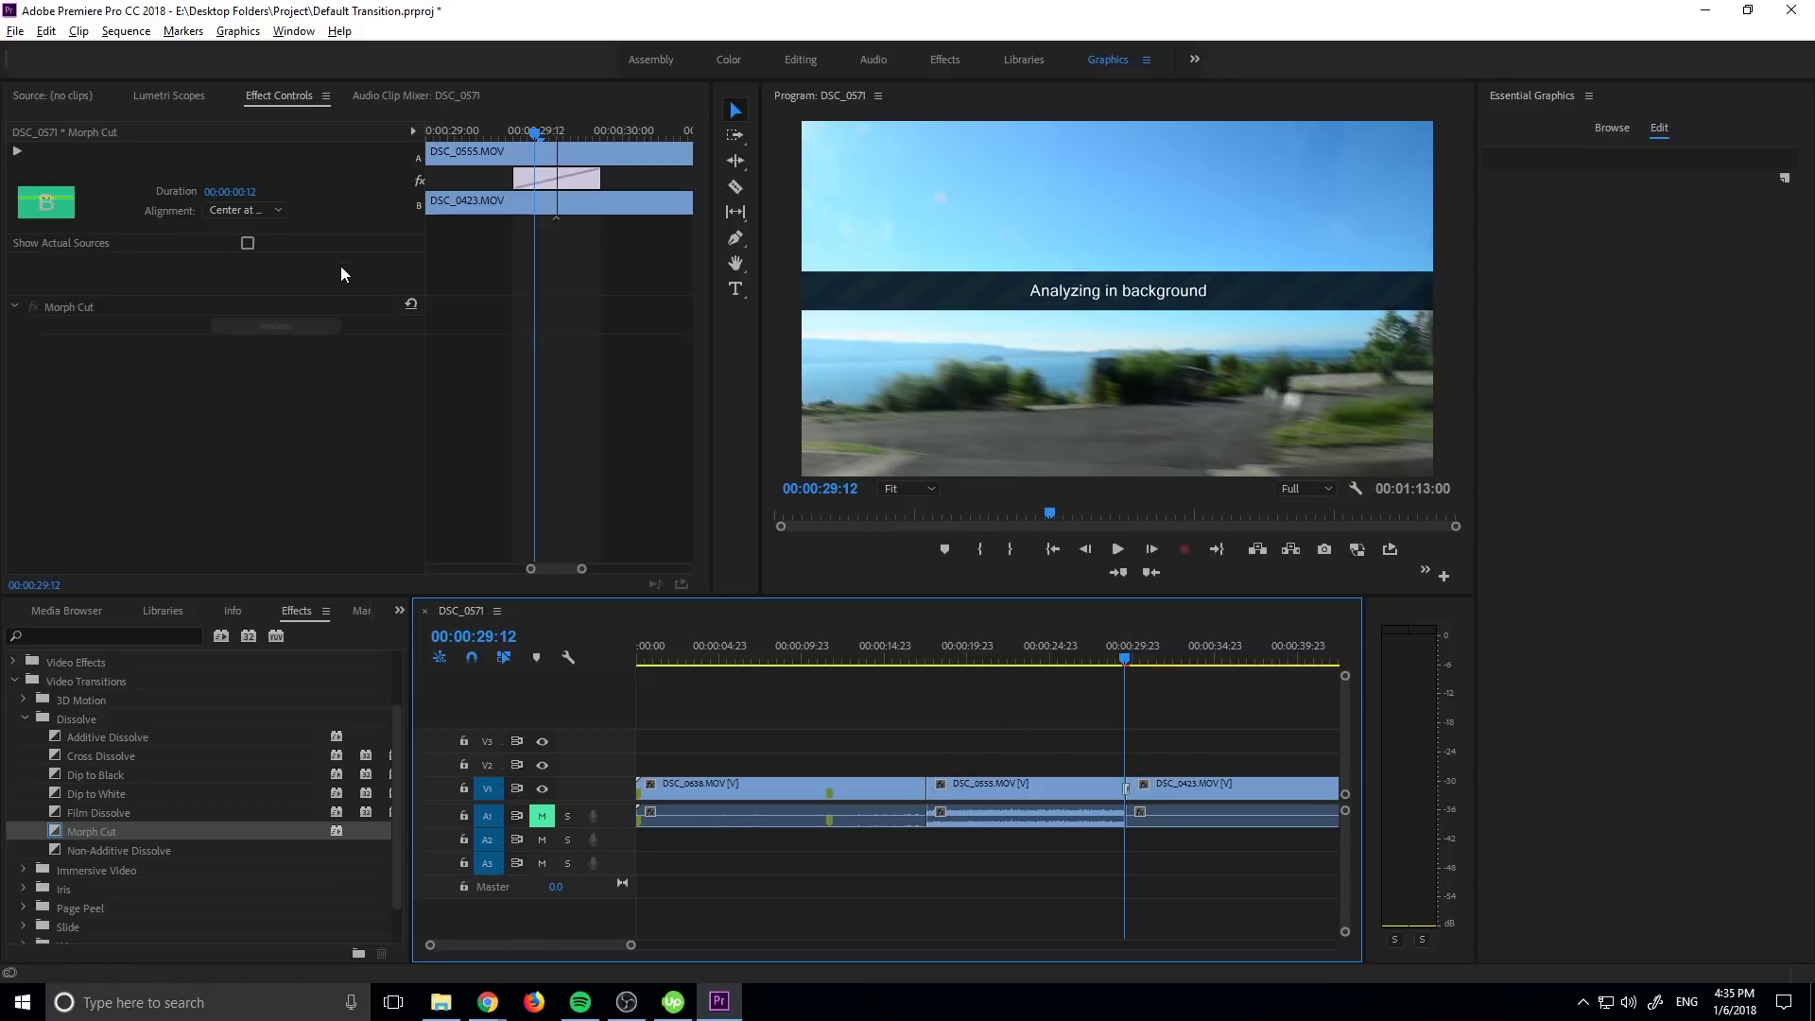
{"action": "key", "text": "Delete"}
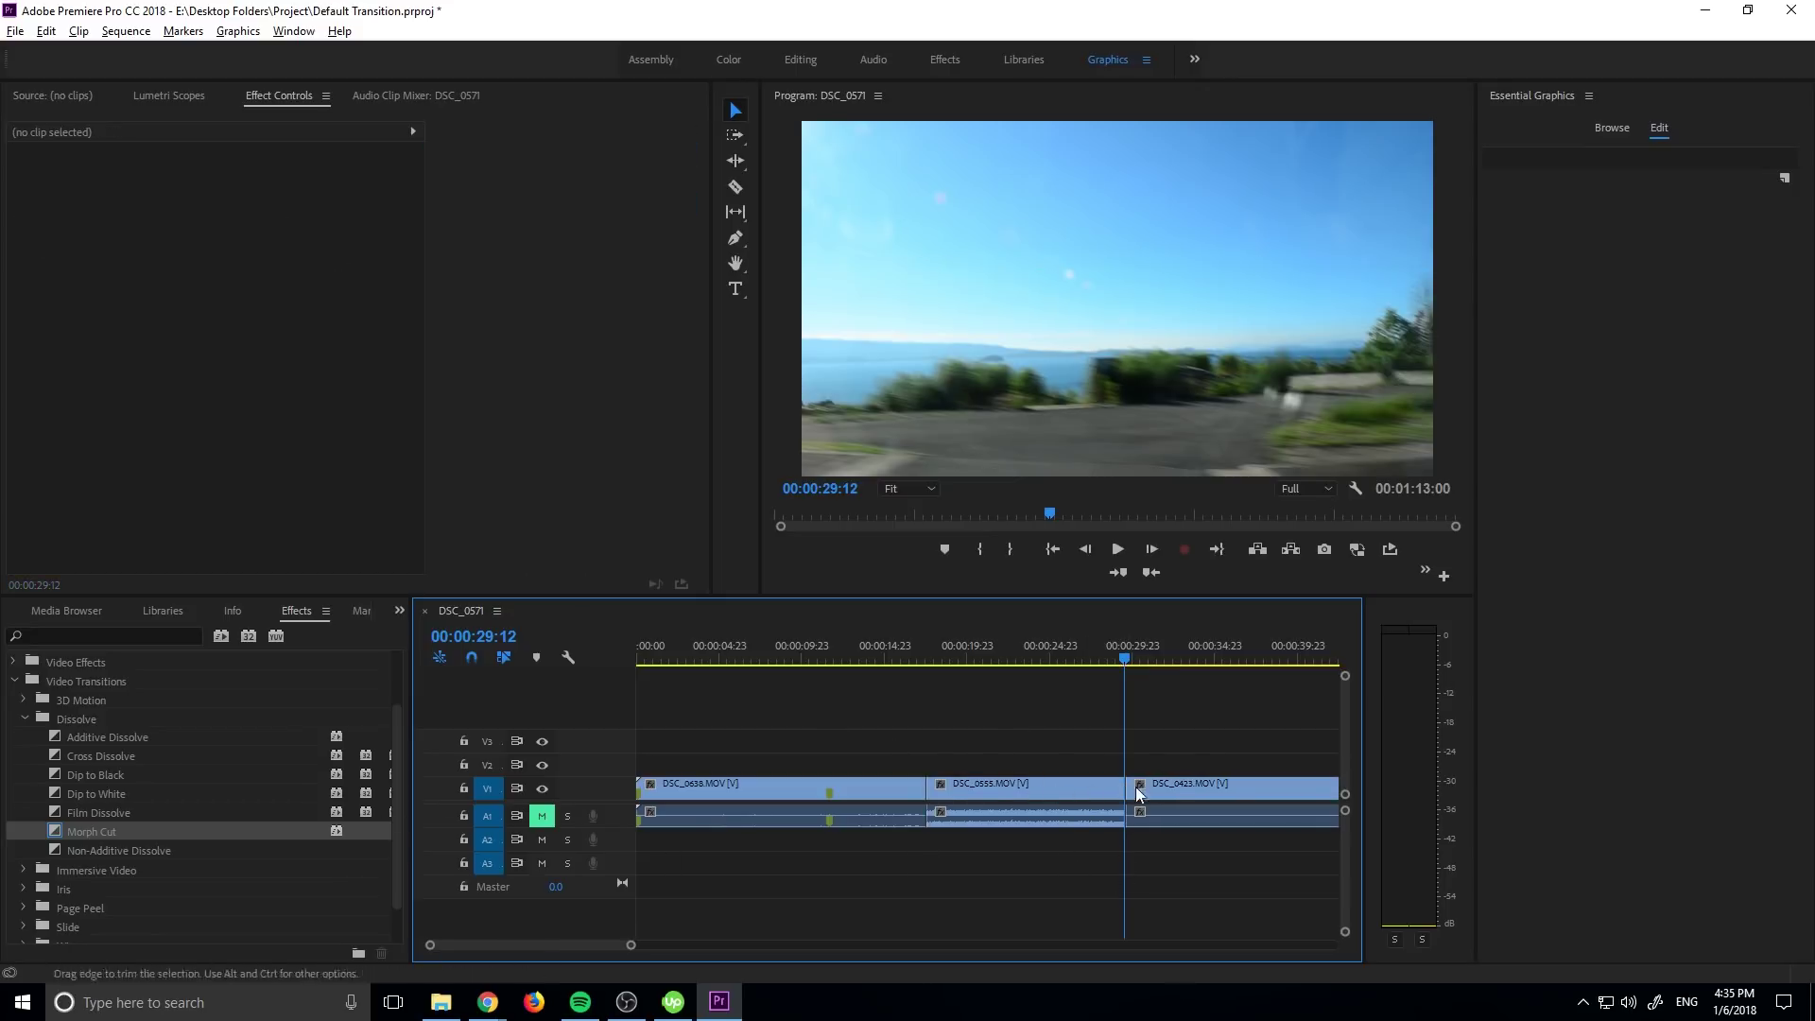
Set Film Dissolve as the default transition.
{"action": "left_click", "coordinate": [102, 811]}
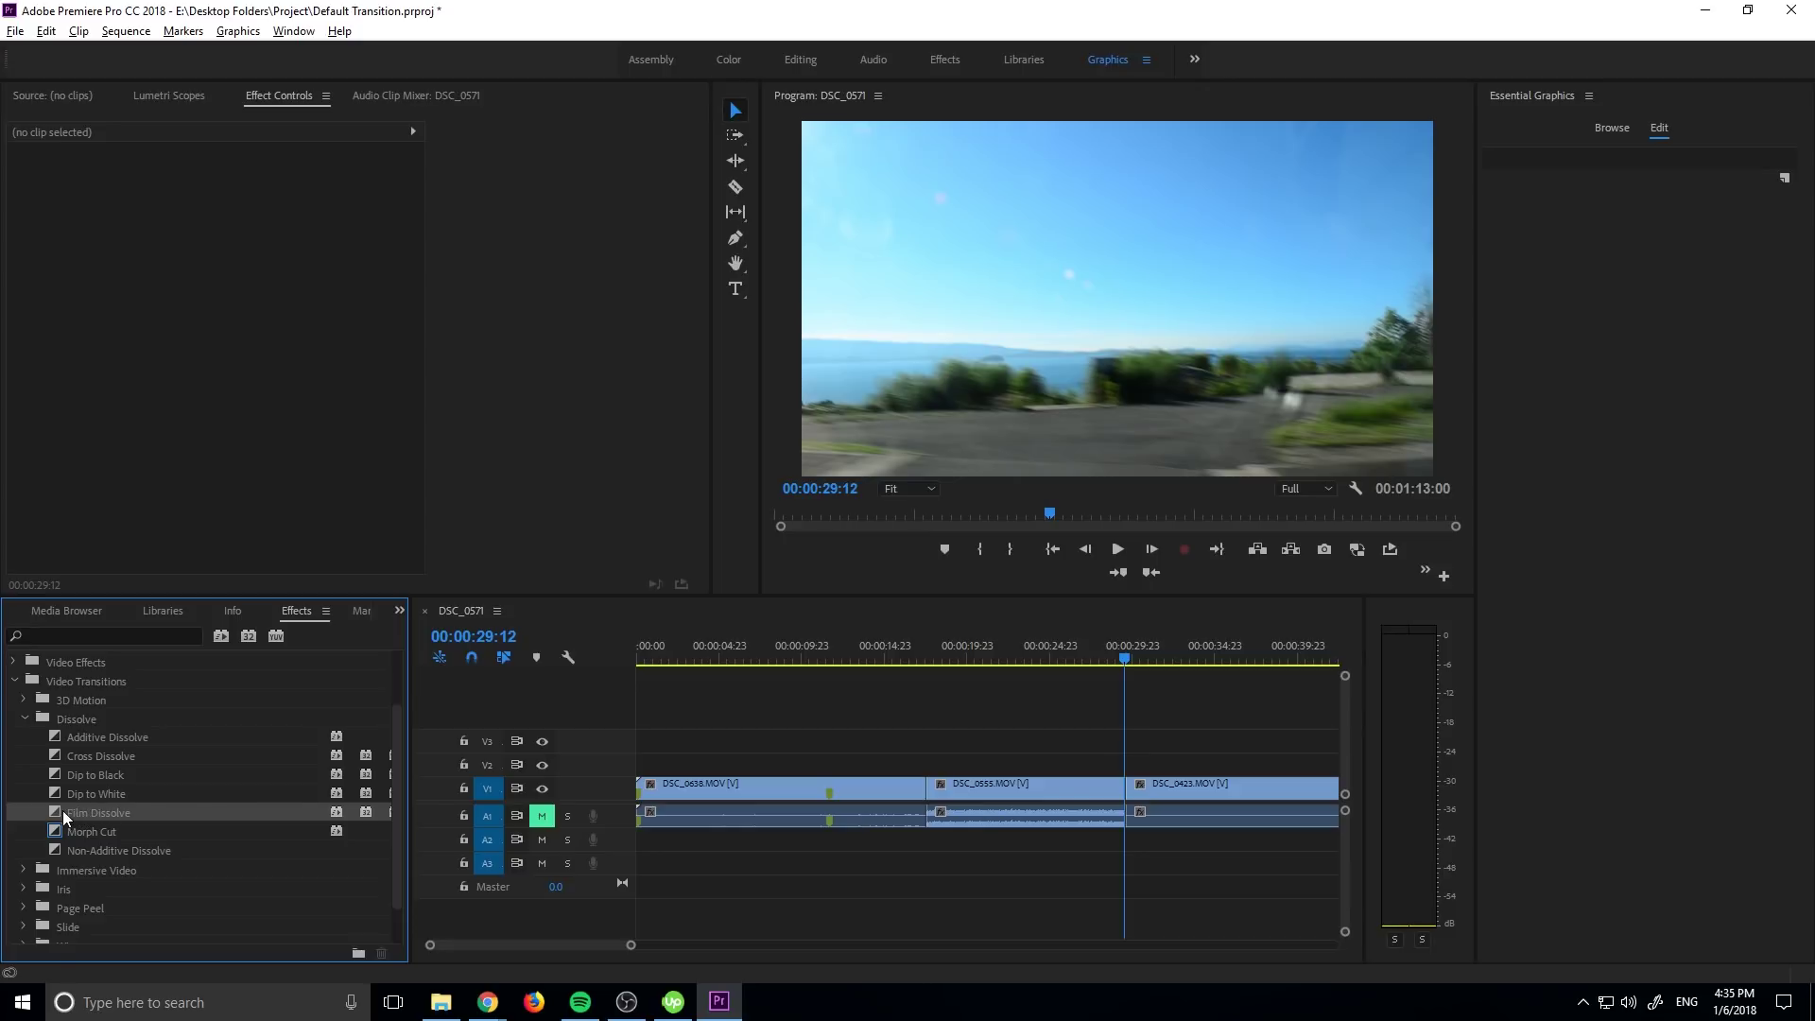
{"action": "right_click", "coordinate": [62, 810]}
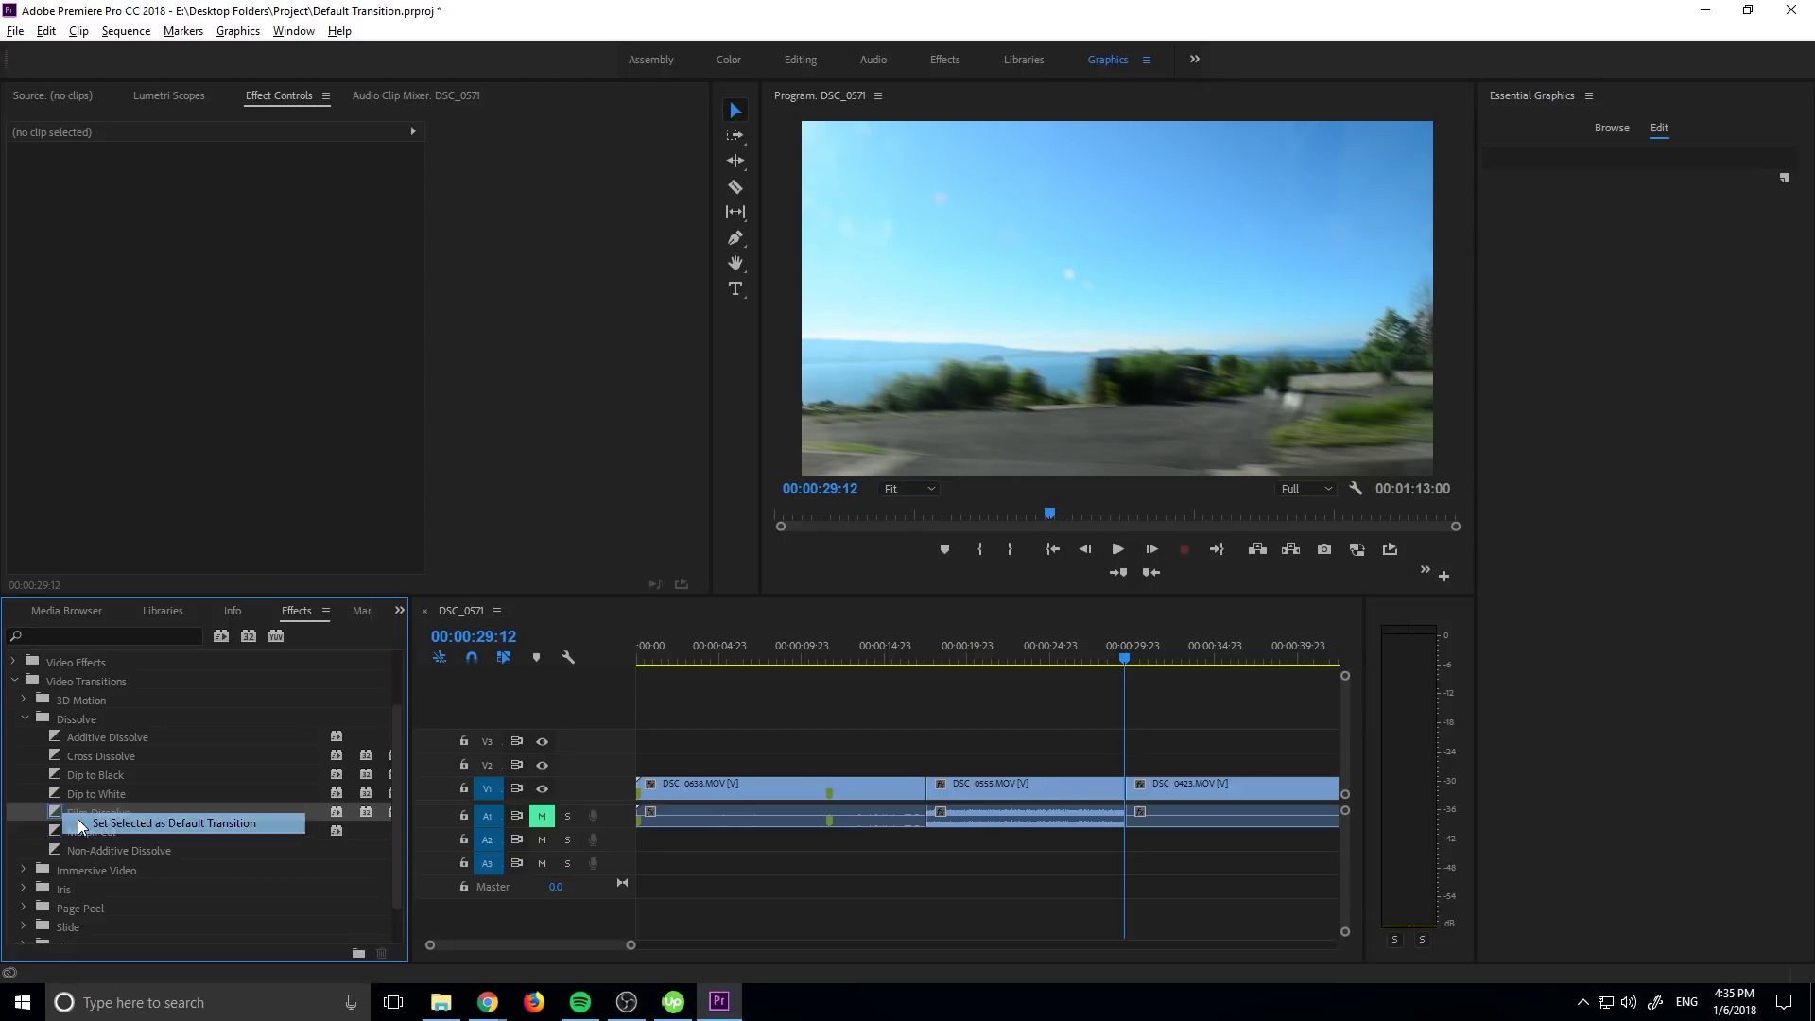
{"action": "left_click", "coordinate": [77, 819]}
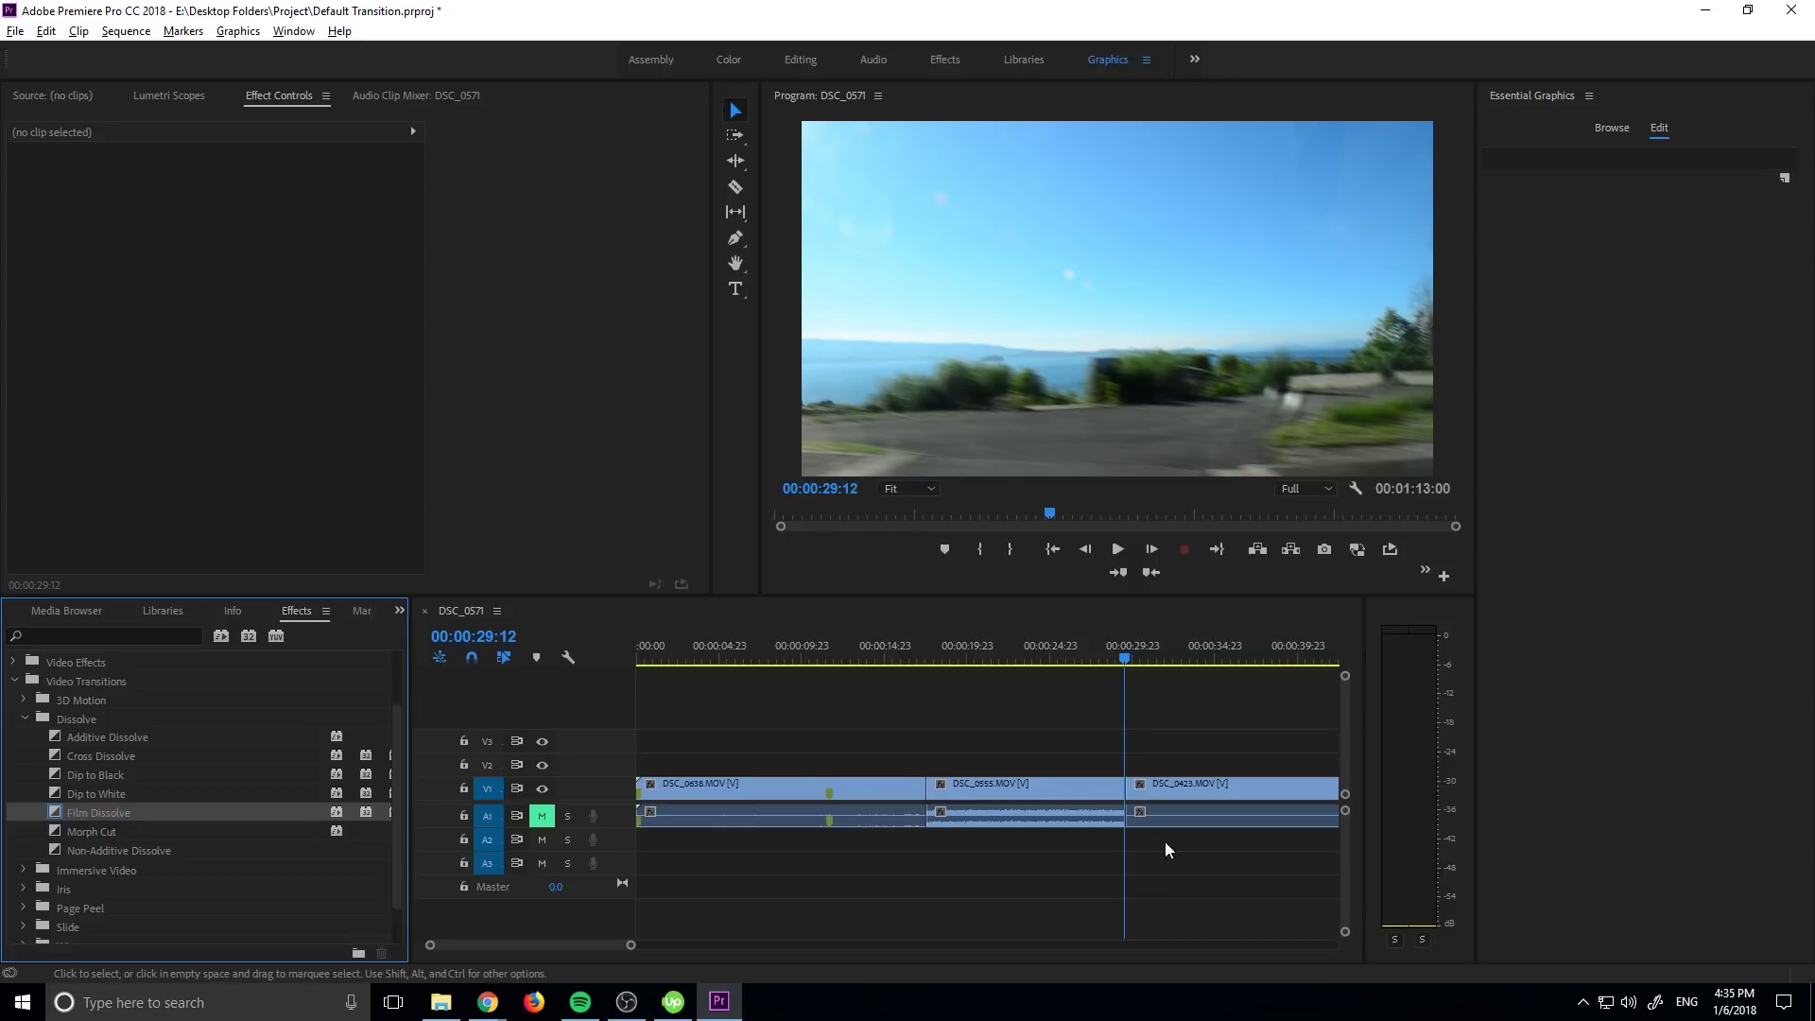
Apply Film Dissolve at the DSC_0555/DSC_0423 cut with Ctrl+D and preview it.
{"action": "left_click_drag", "start_coordinate": [1163, 846], "coordinate": [1072, 773]}
{"action": "key", "text": "ctrl+d"}
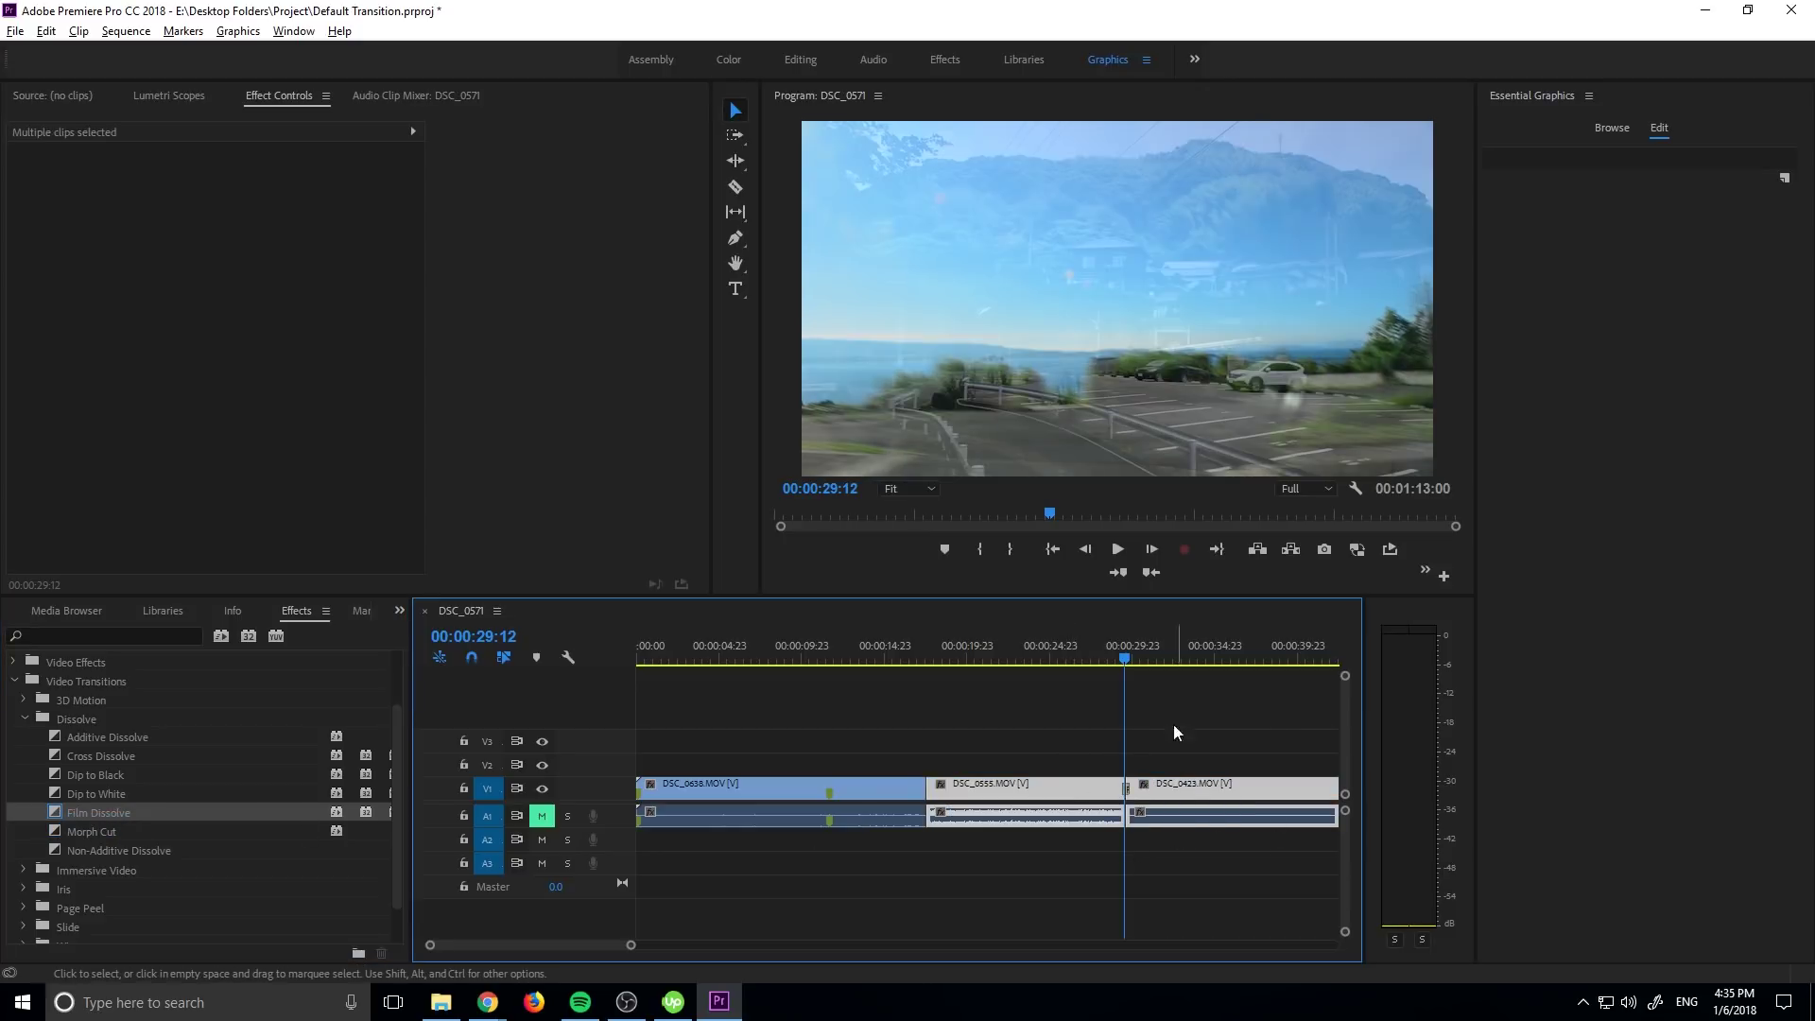
{"action": "left_click", "coordinate": [1113, 659]}
{"action": "key", "text": "space"}
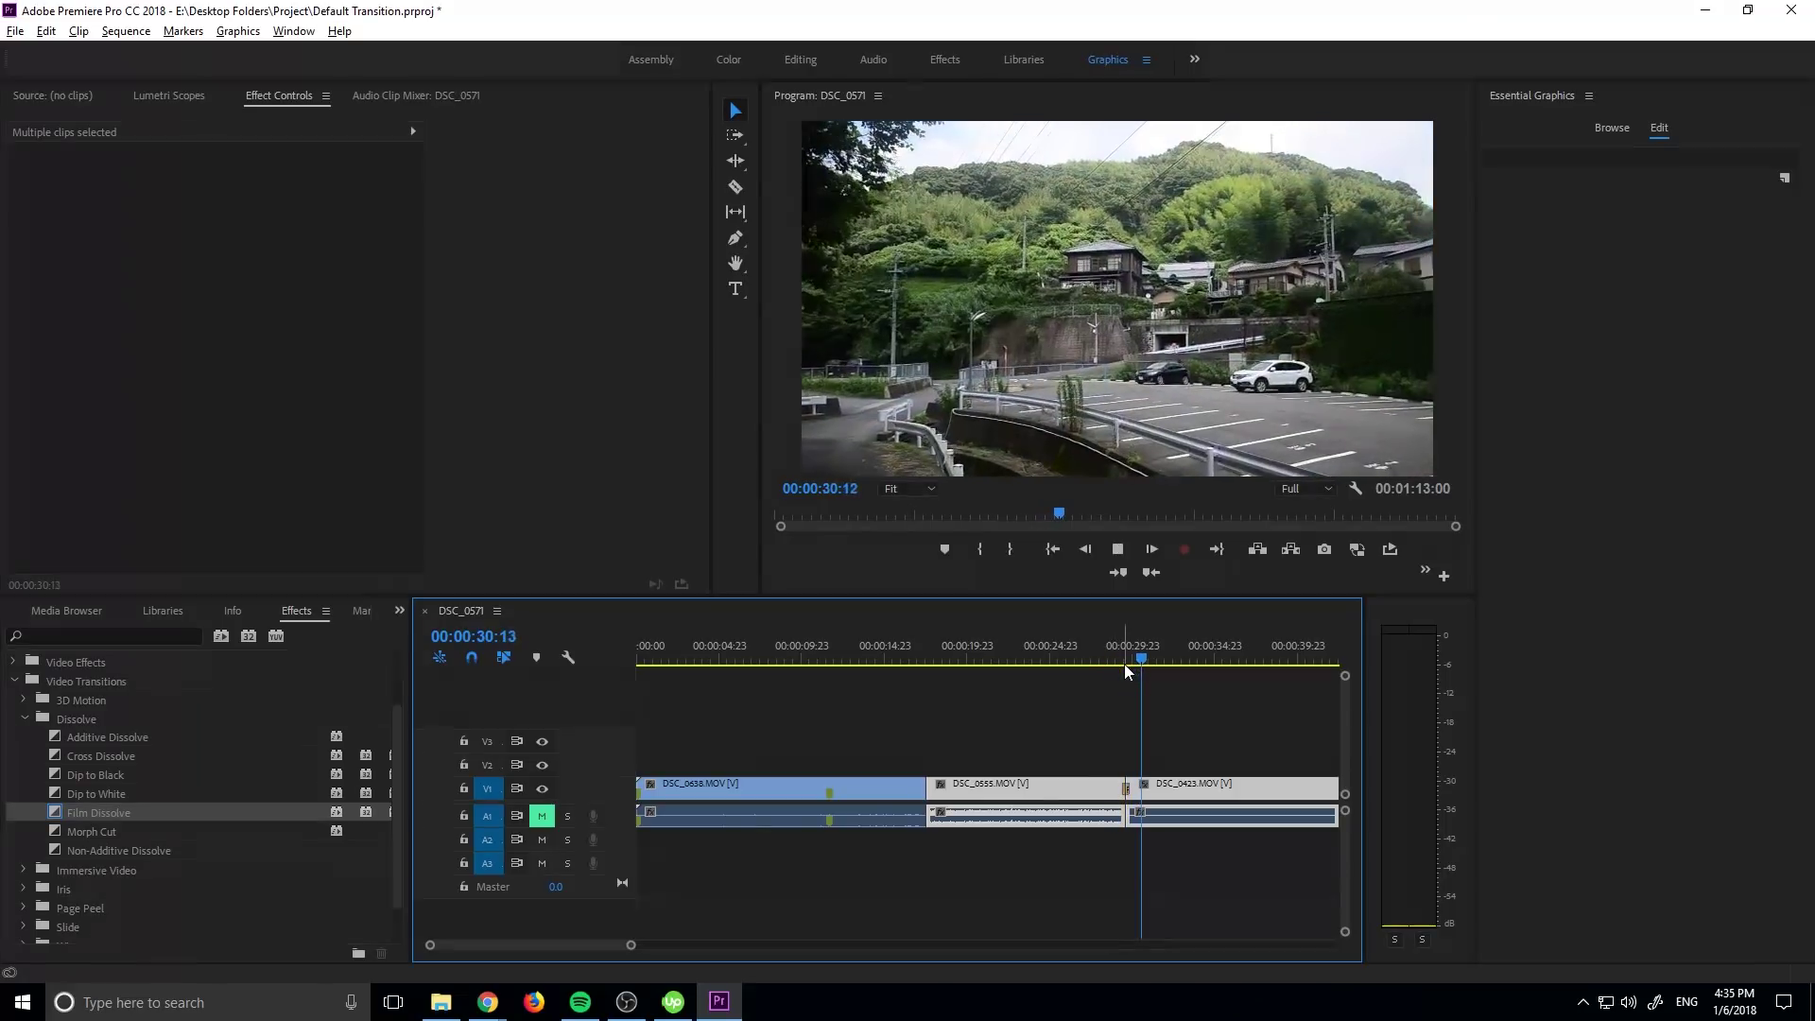
{"action": "key", "text": "space"}
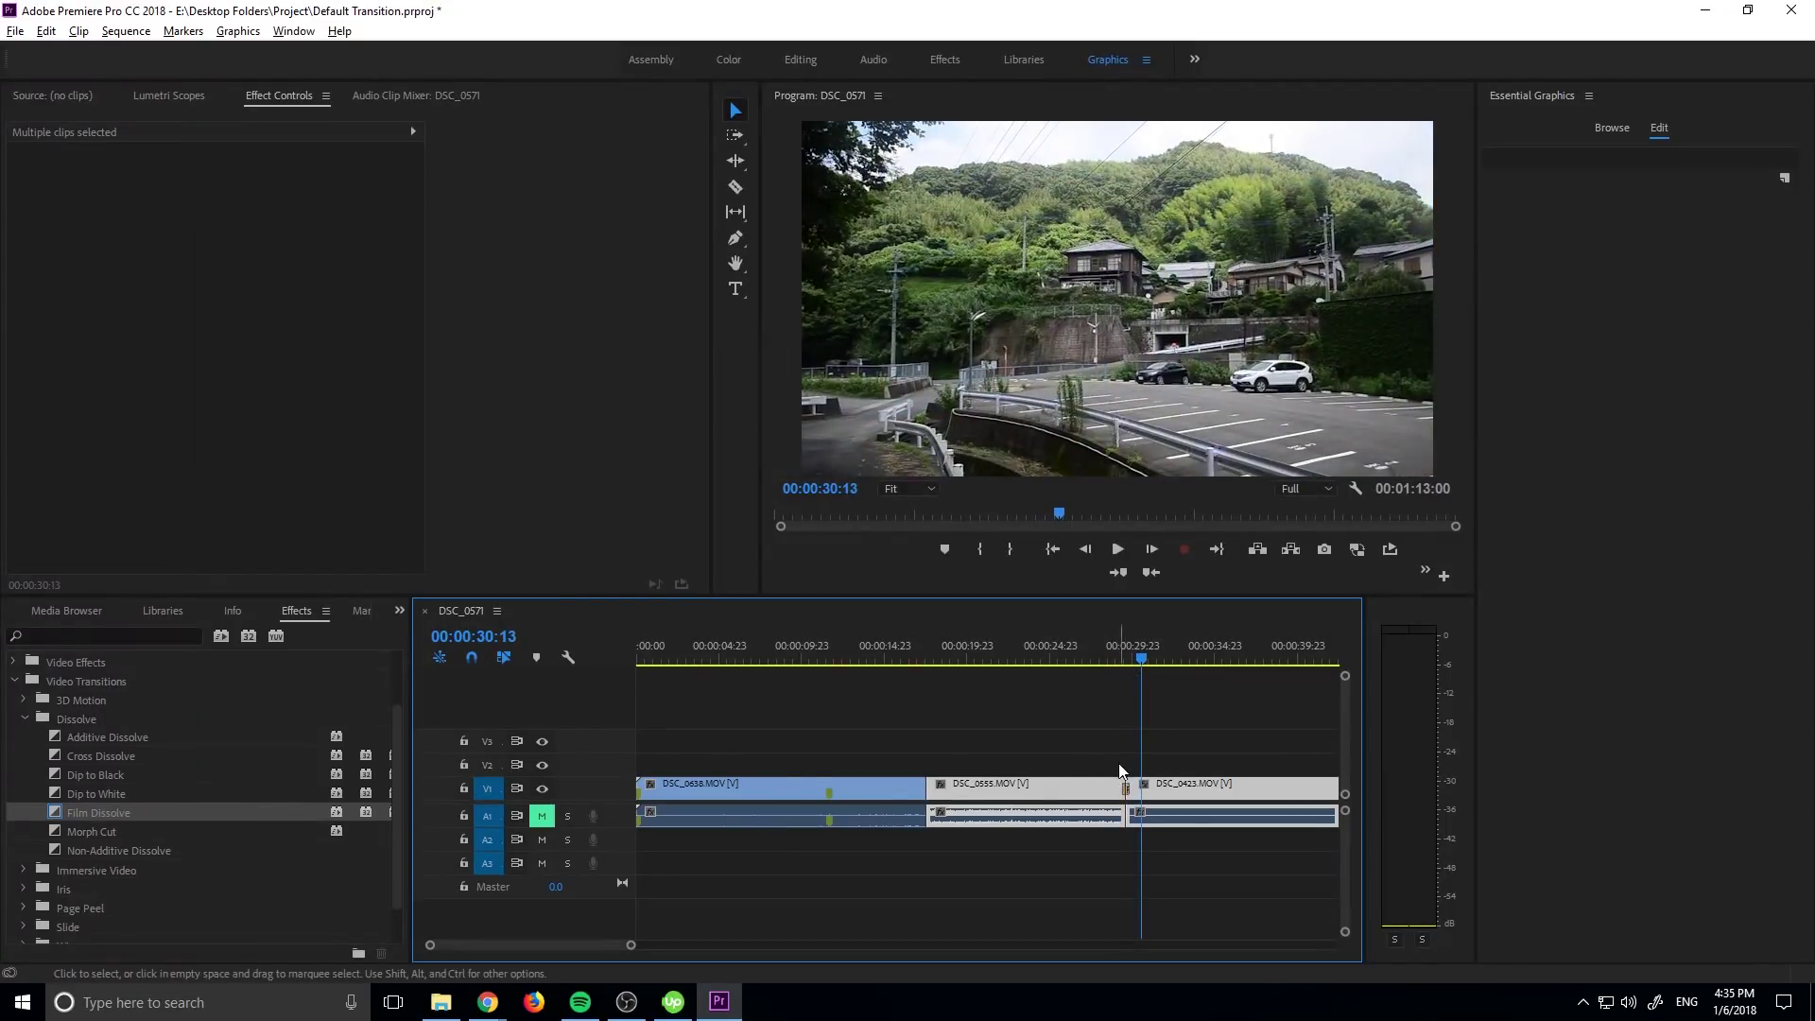
{"action": "key", "text": "minus"}
{"action": "key", "text": "minus"}
{"action": "key", "text": "minus"}
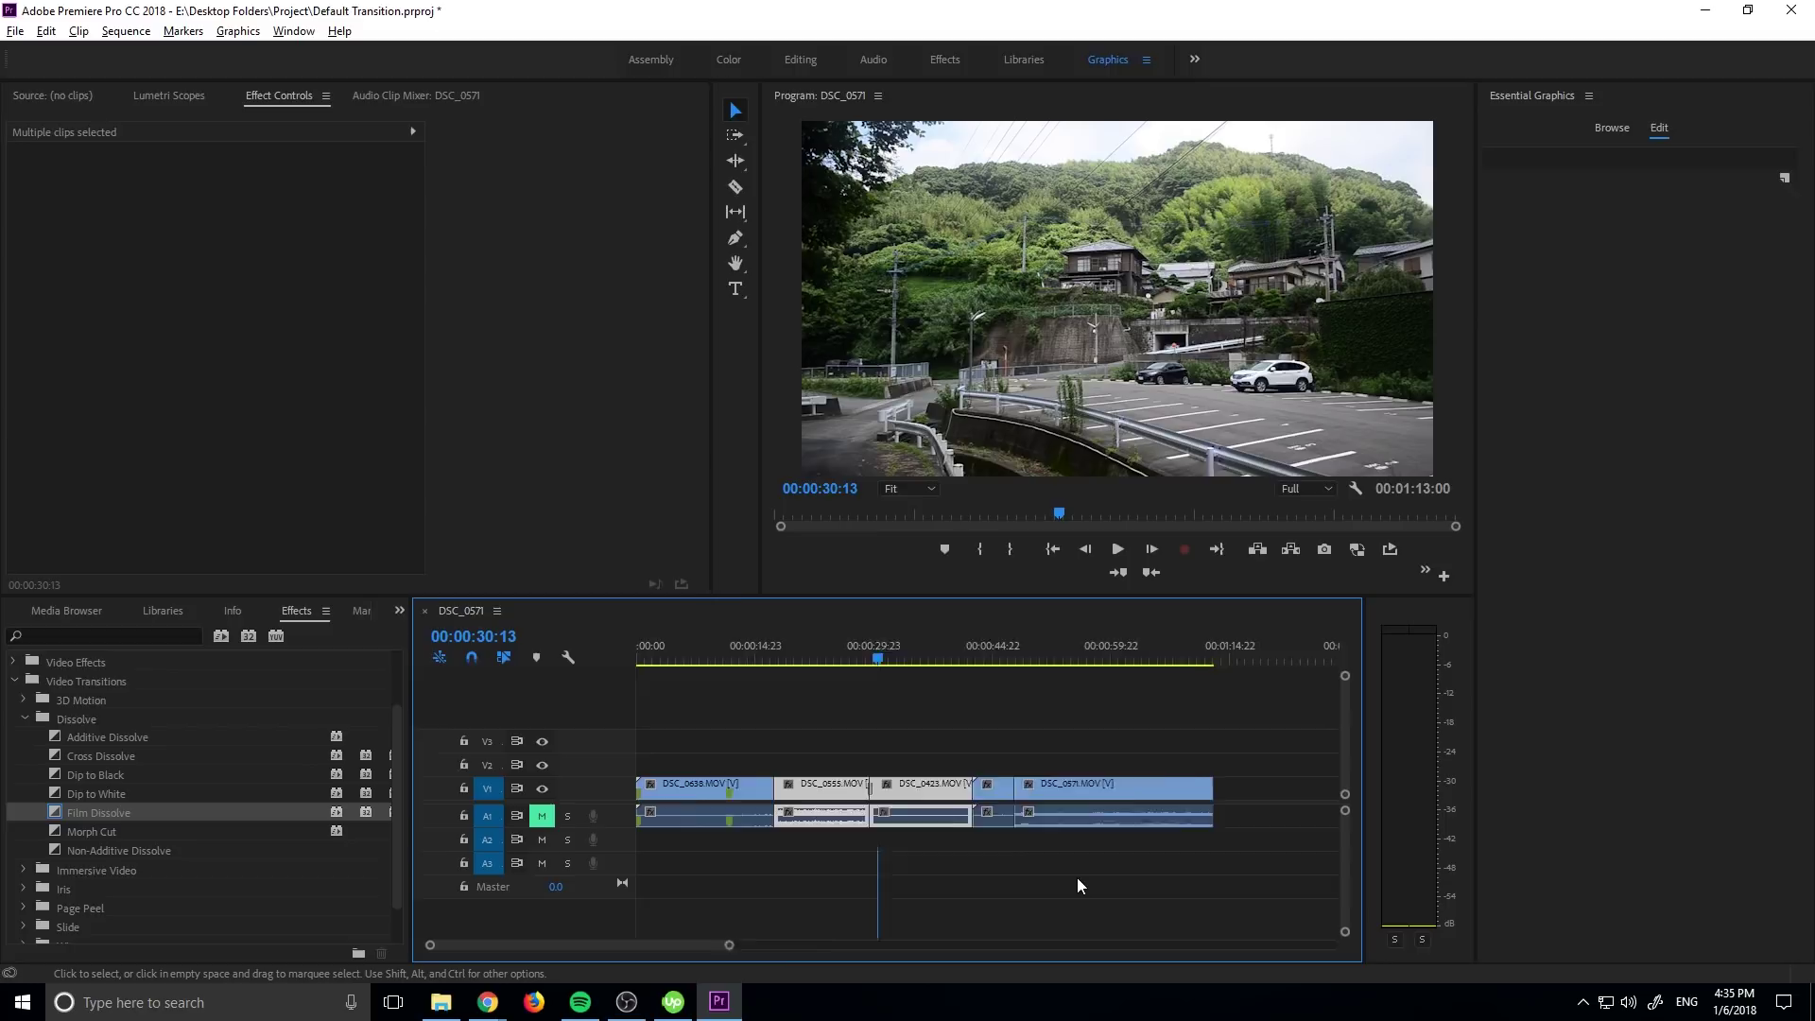
{"action": "left_click", "coordinate": [1068, 860]}
{"action": "key", "text": "minus"}
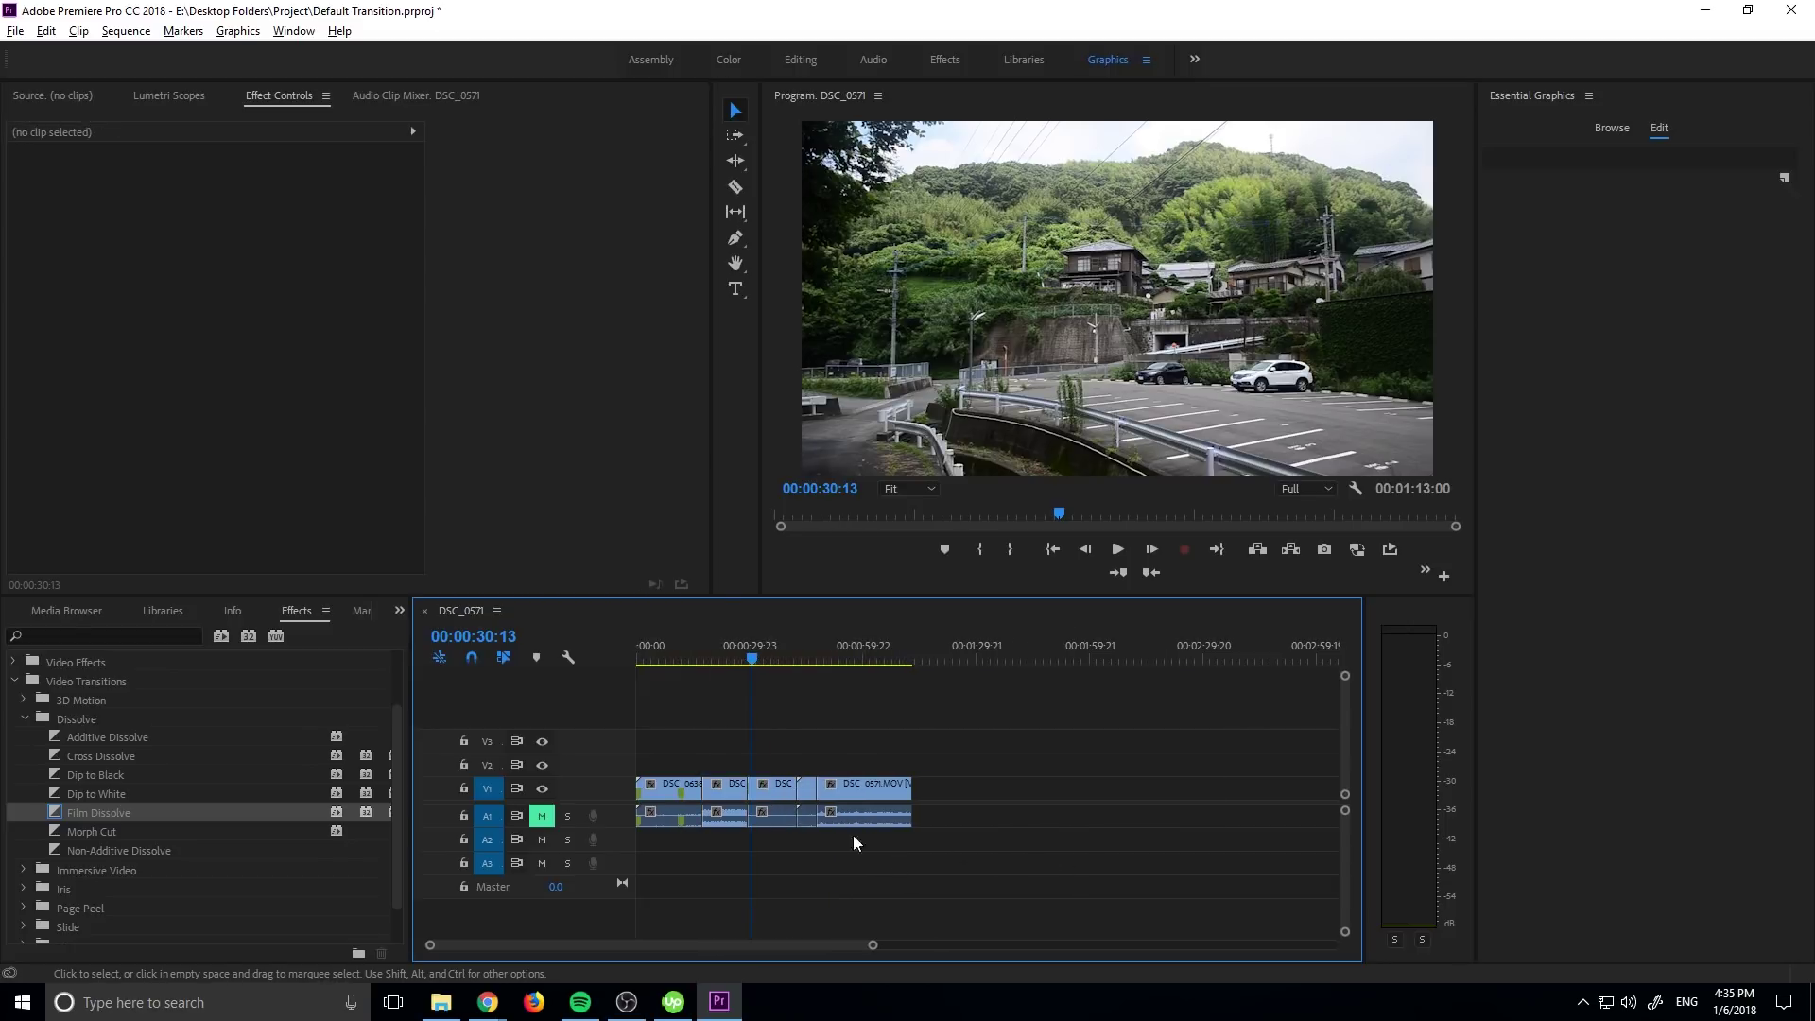
Inspect the existing dissolve between DSC_0555 and DSC_0423.
{"action": "key", "text": "equal"}
{"action": "key", "text": "equal"}
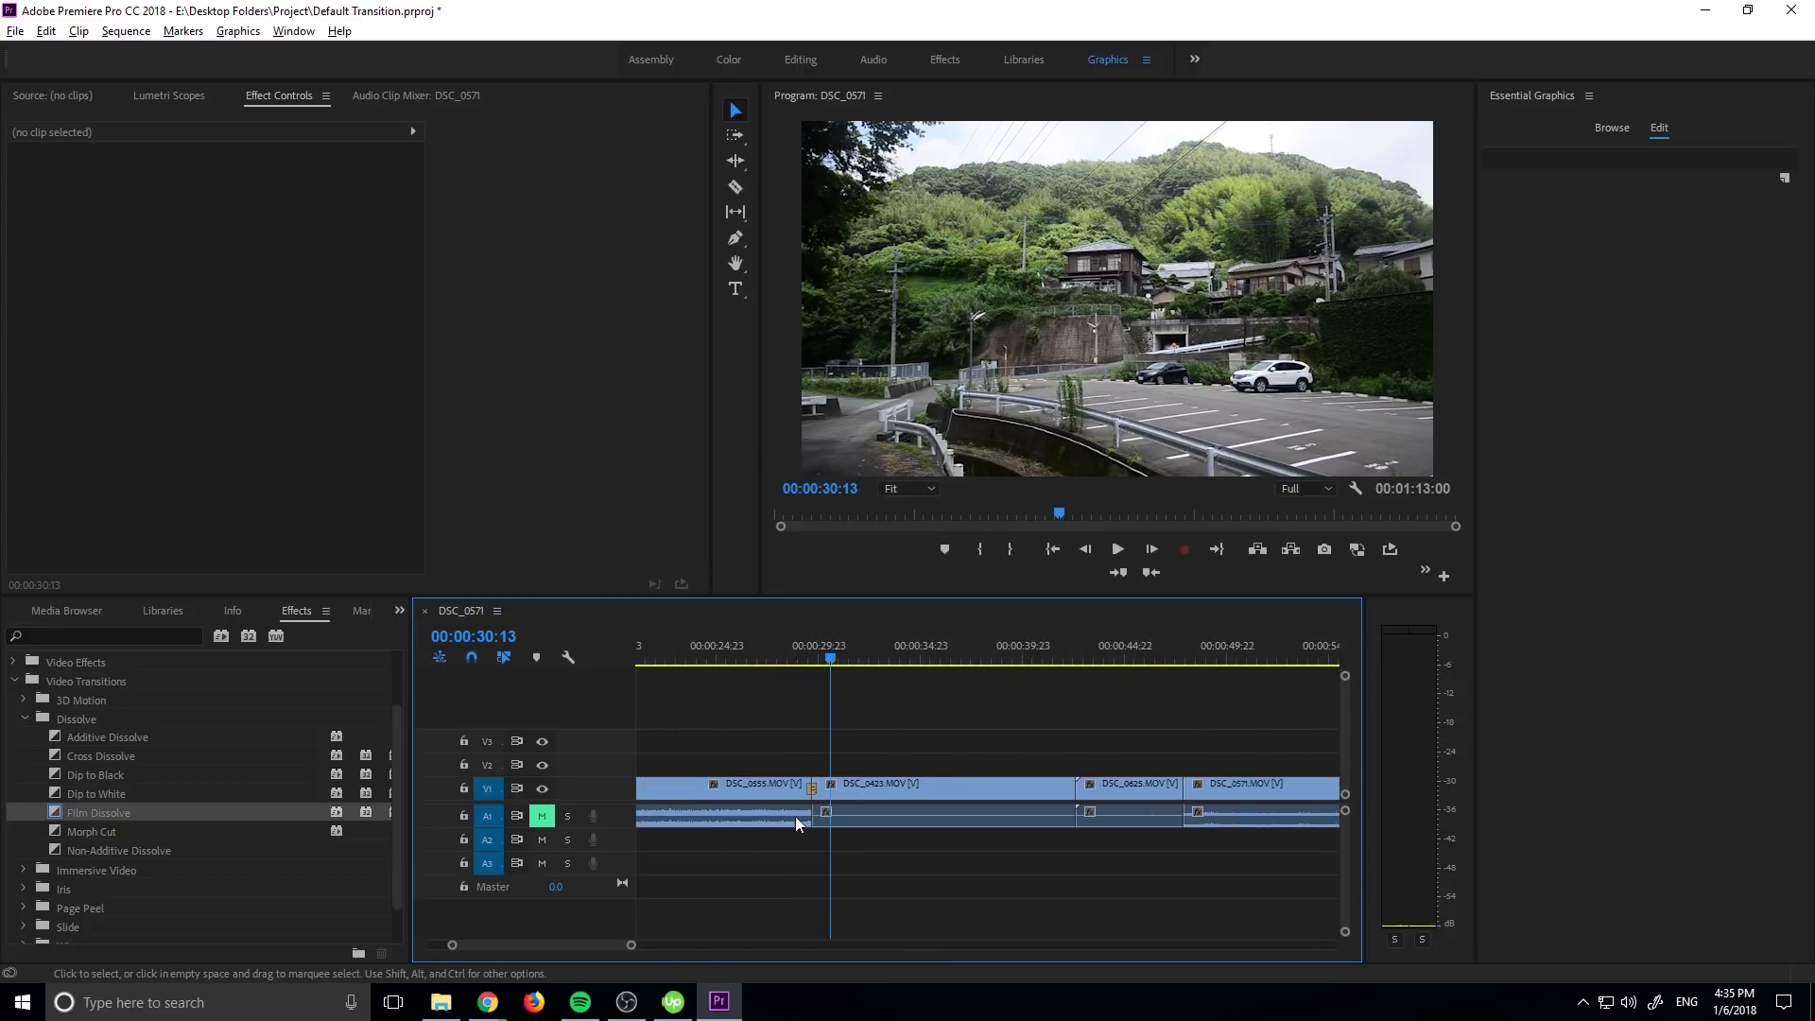
{"action": "left_click", "coordinate": [812, 789]}
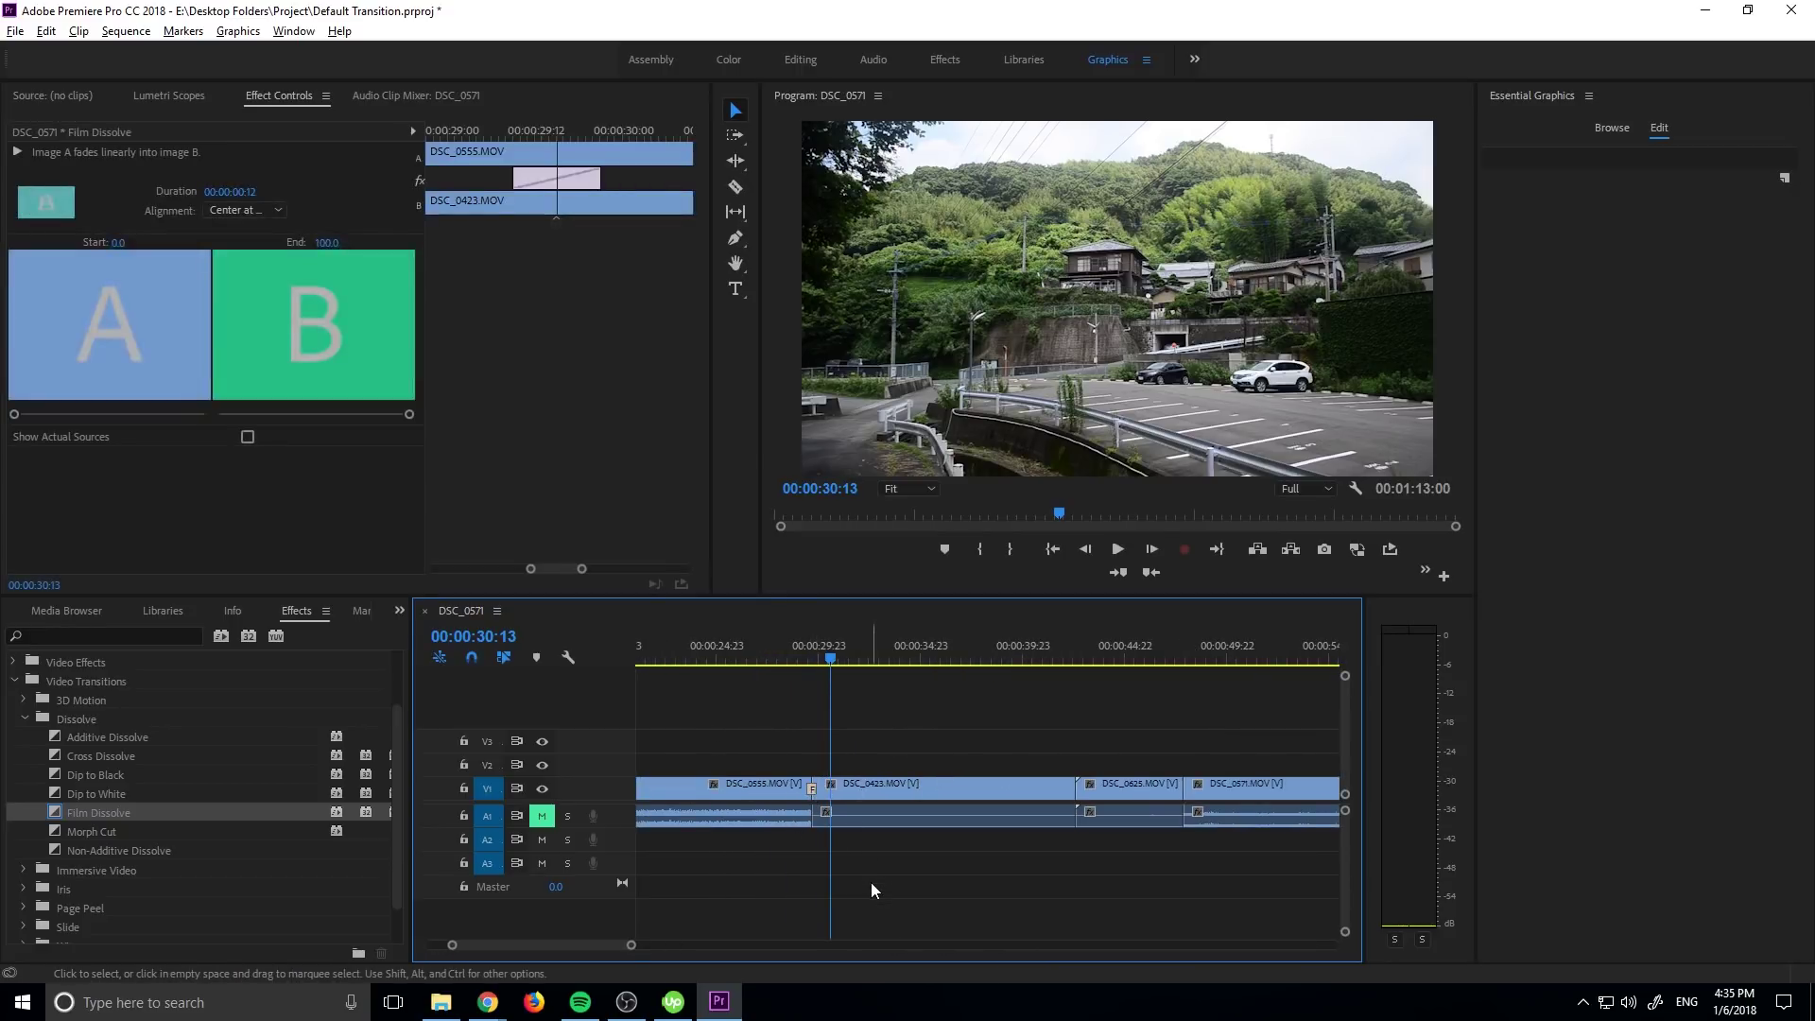
{"action": "left_click", "coordinate": [871, 889]}
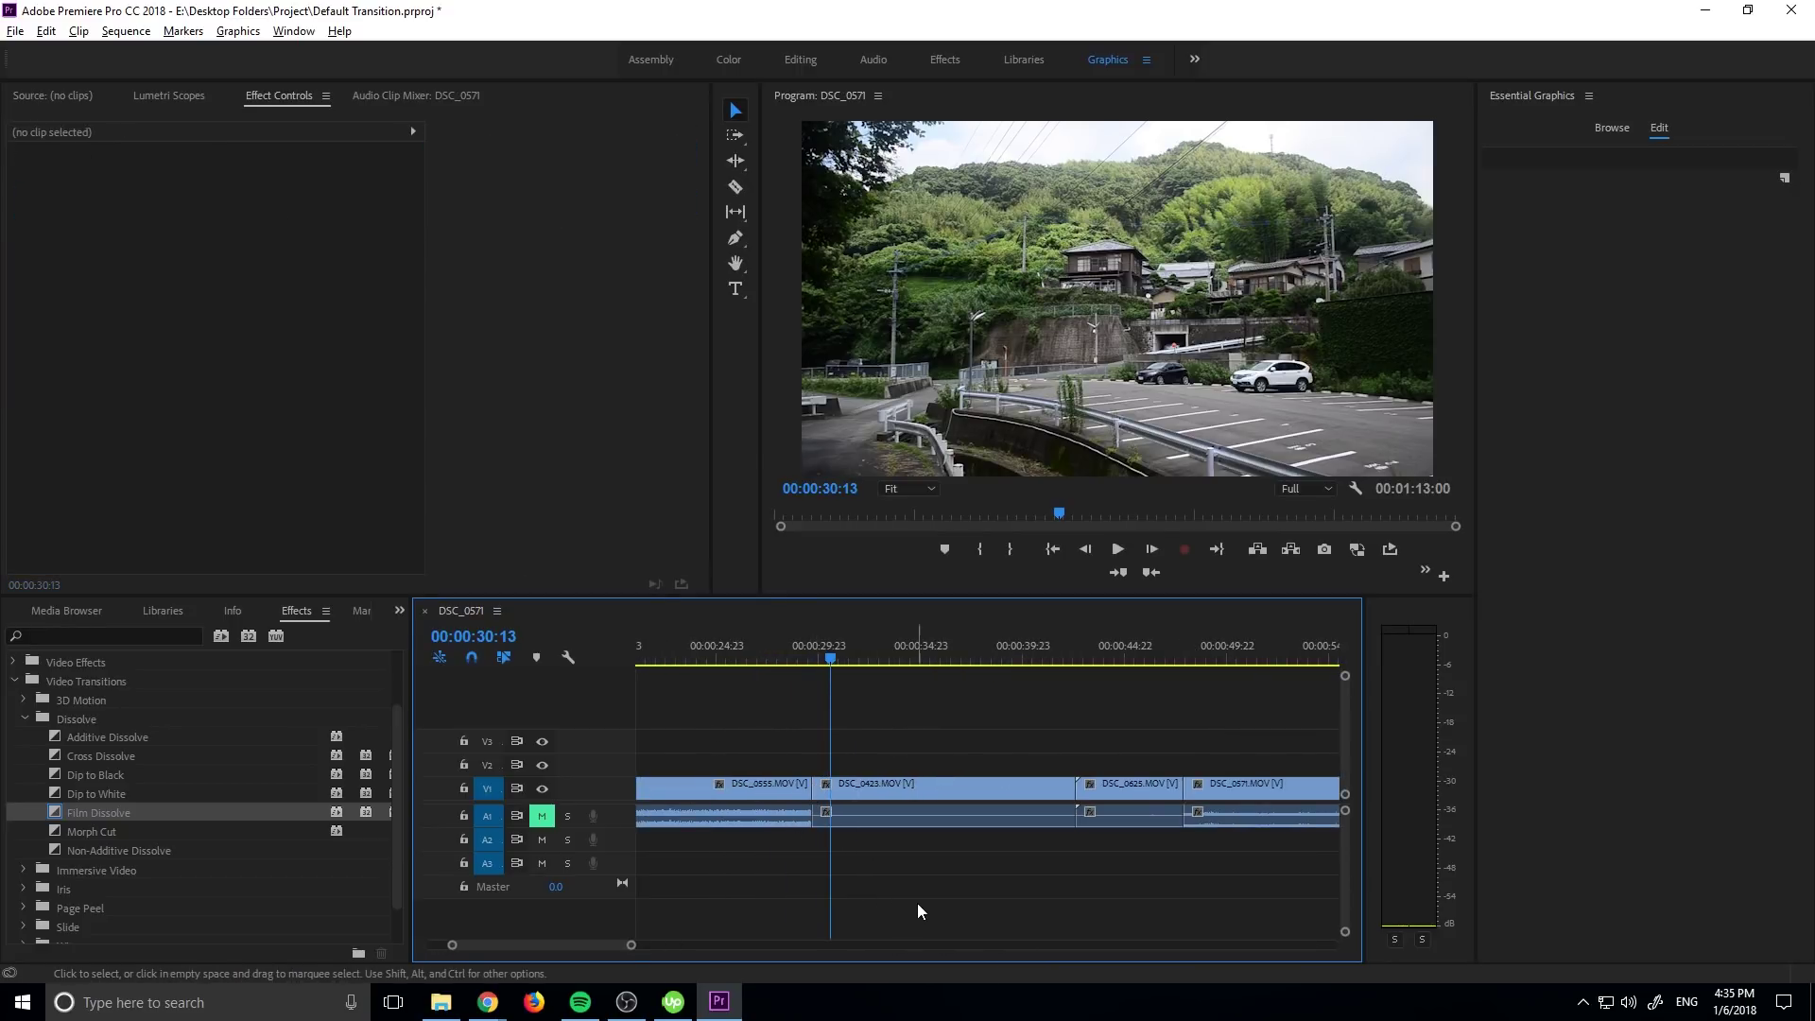
{"action": "key", "text": "minus"}
{"action": "key", "text": "minus"}
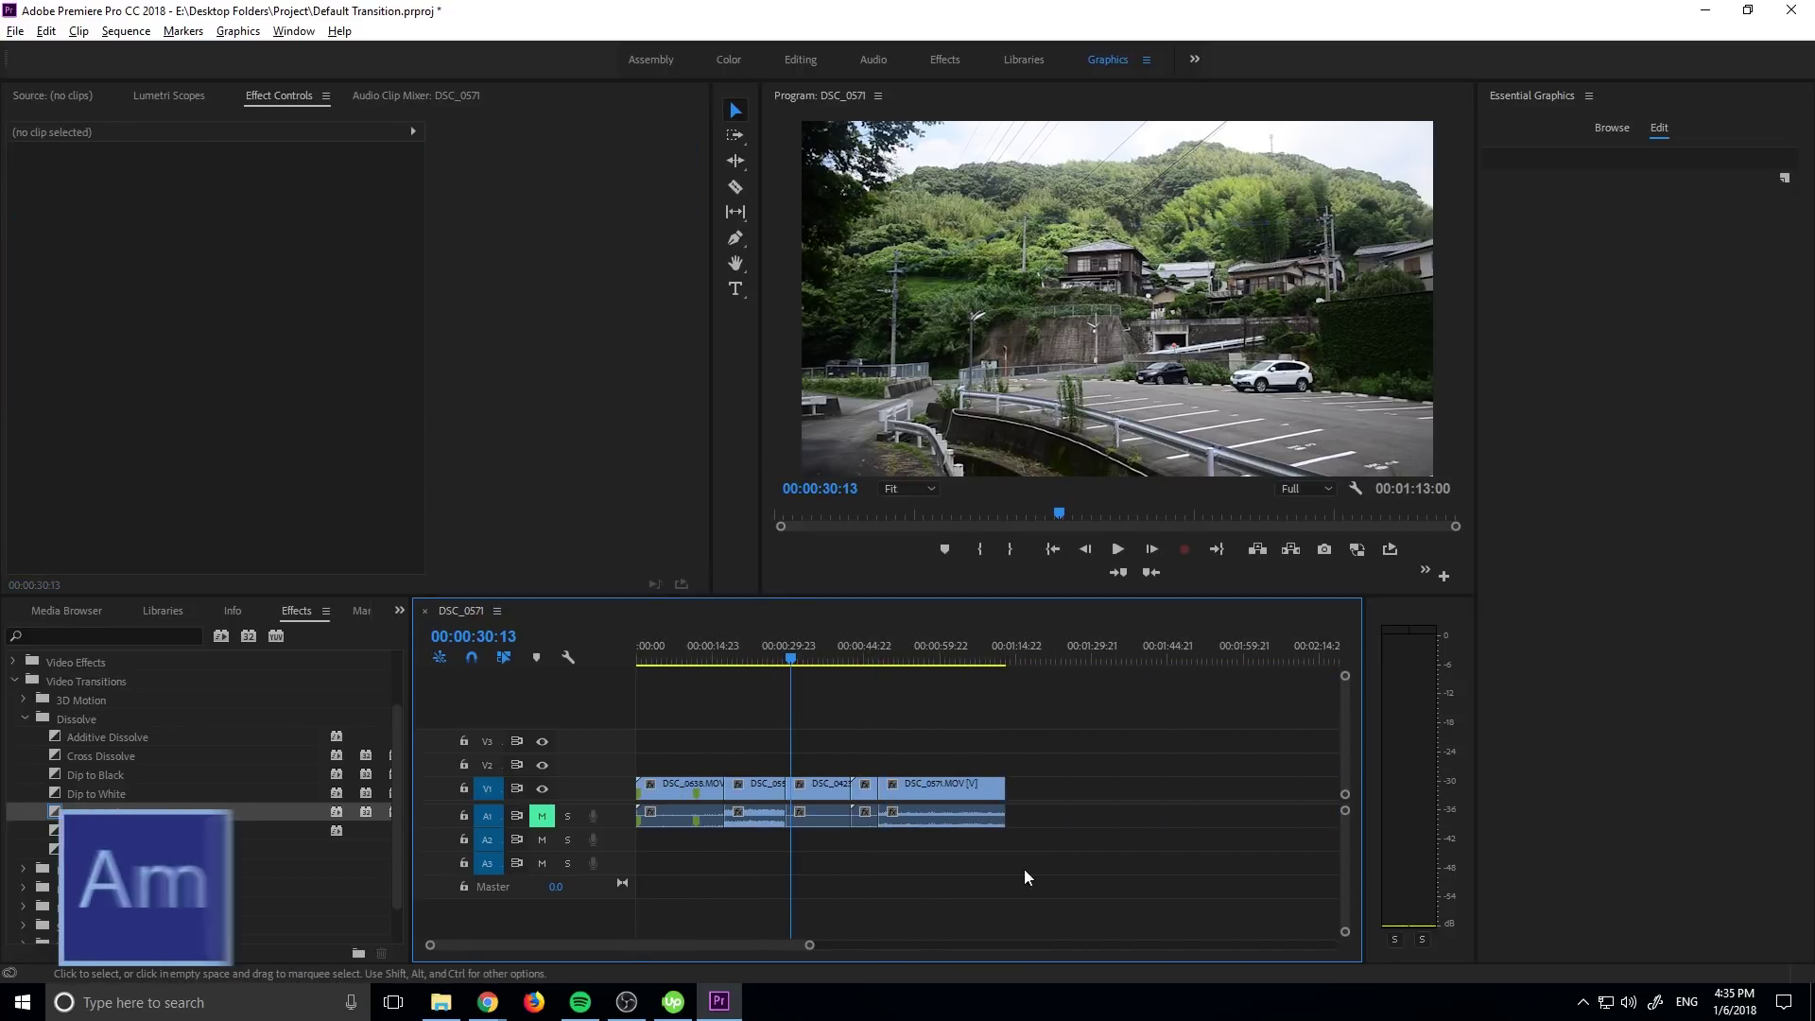
Select every clip in the sequence and apply the default transition with Ctrl+D.
{"action": "left_click_drag", "start_coordinate": [1055, 868], "coordinate": [694, 758]}
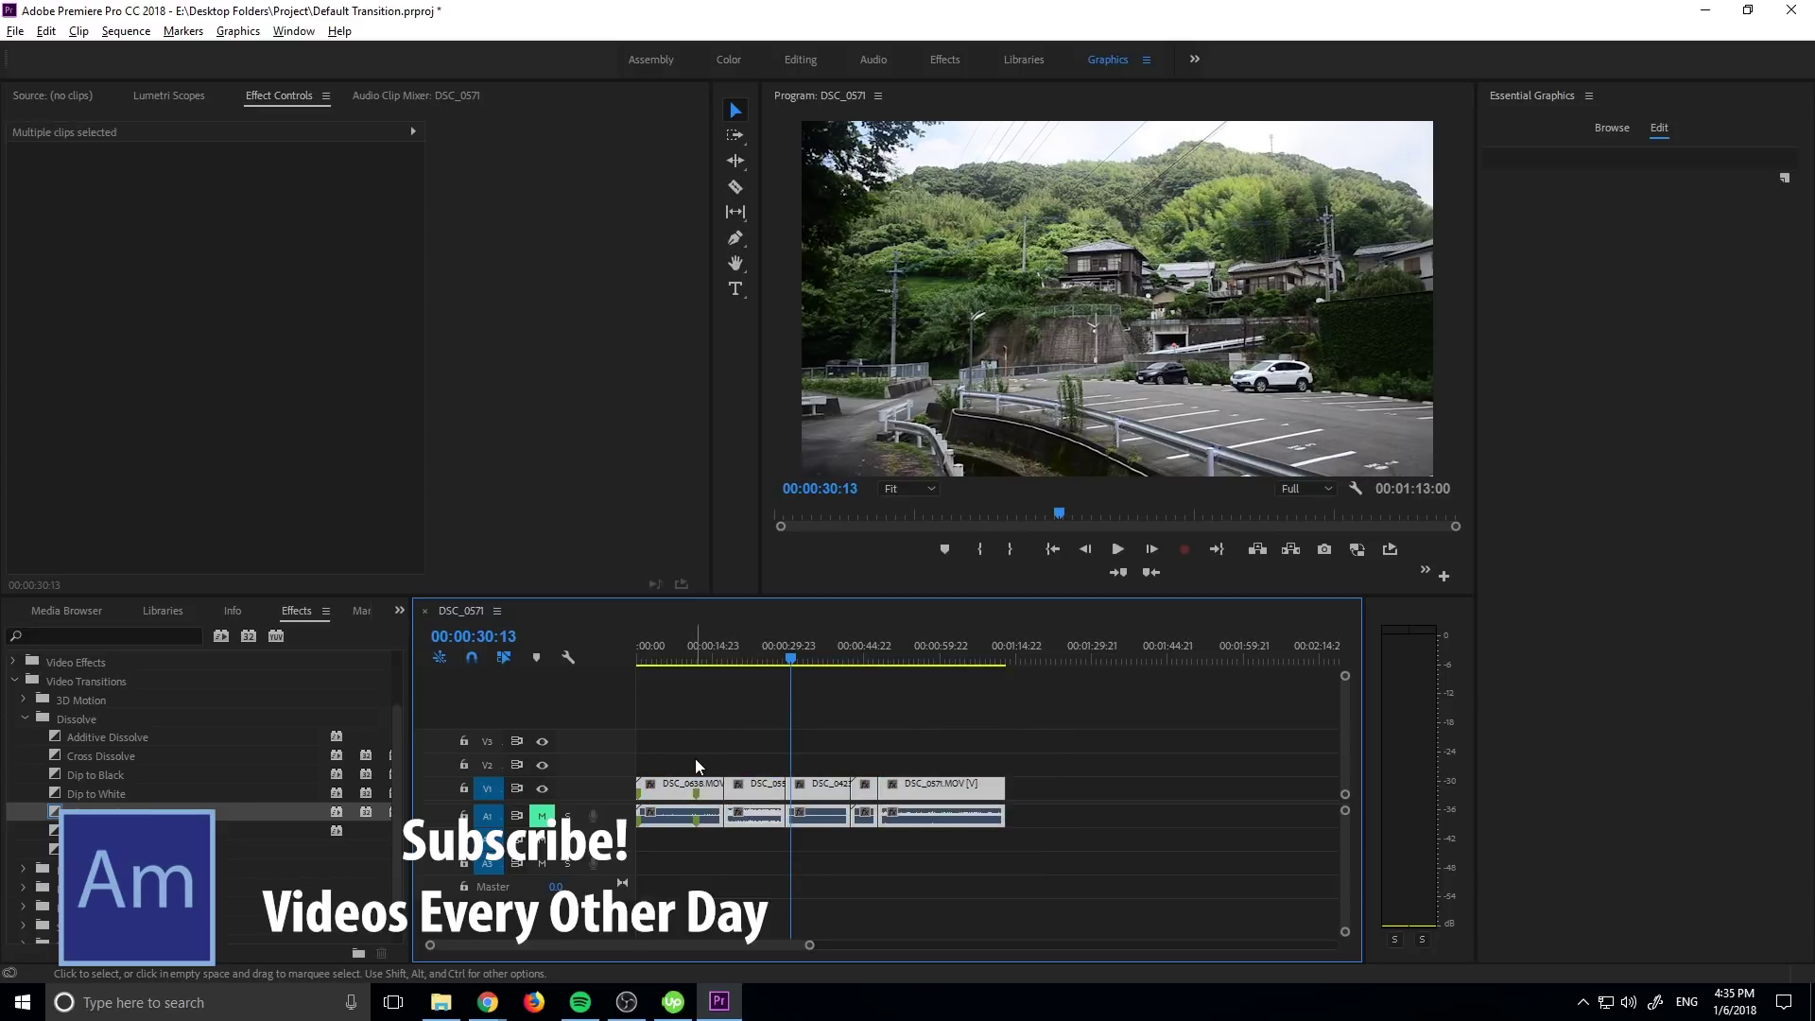
{"action": "key", "text": "equal"}
{"action": "key", "text": "ctrl+d"}
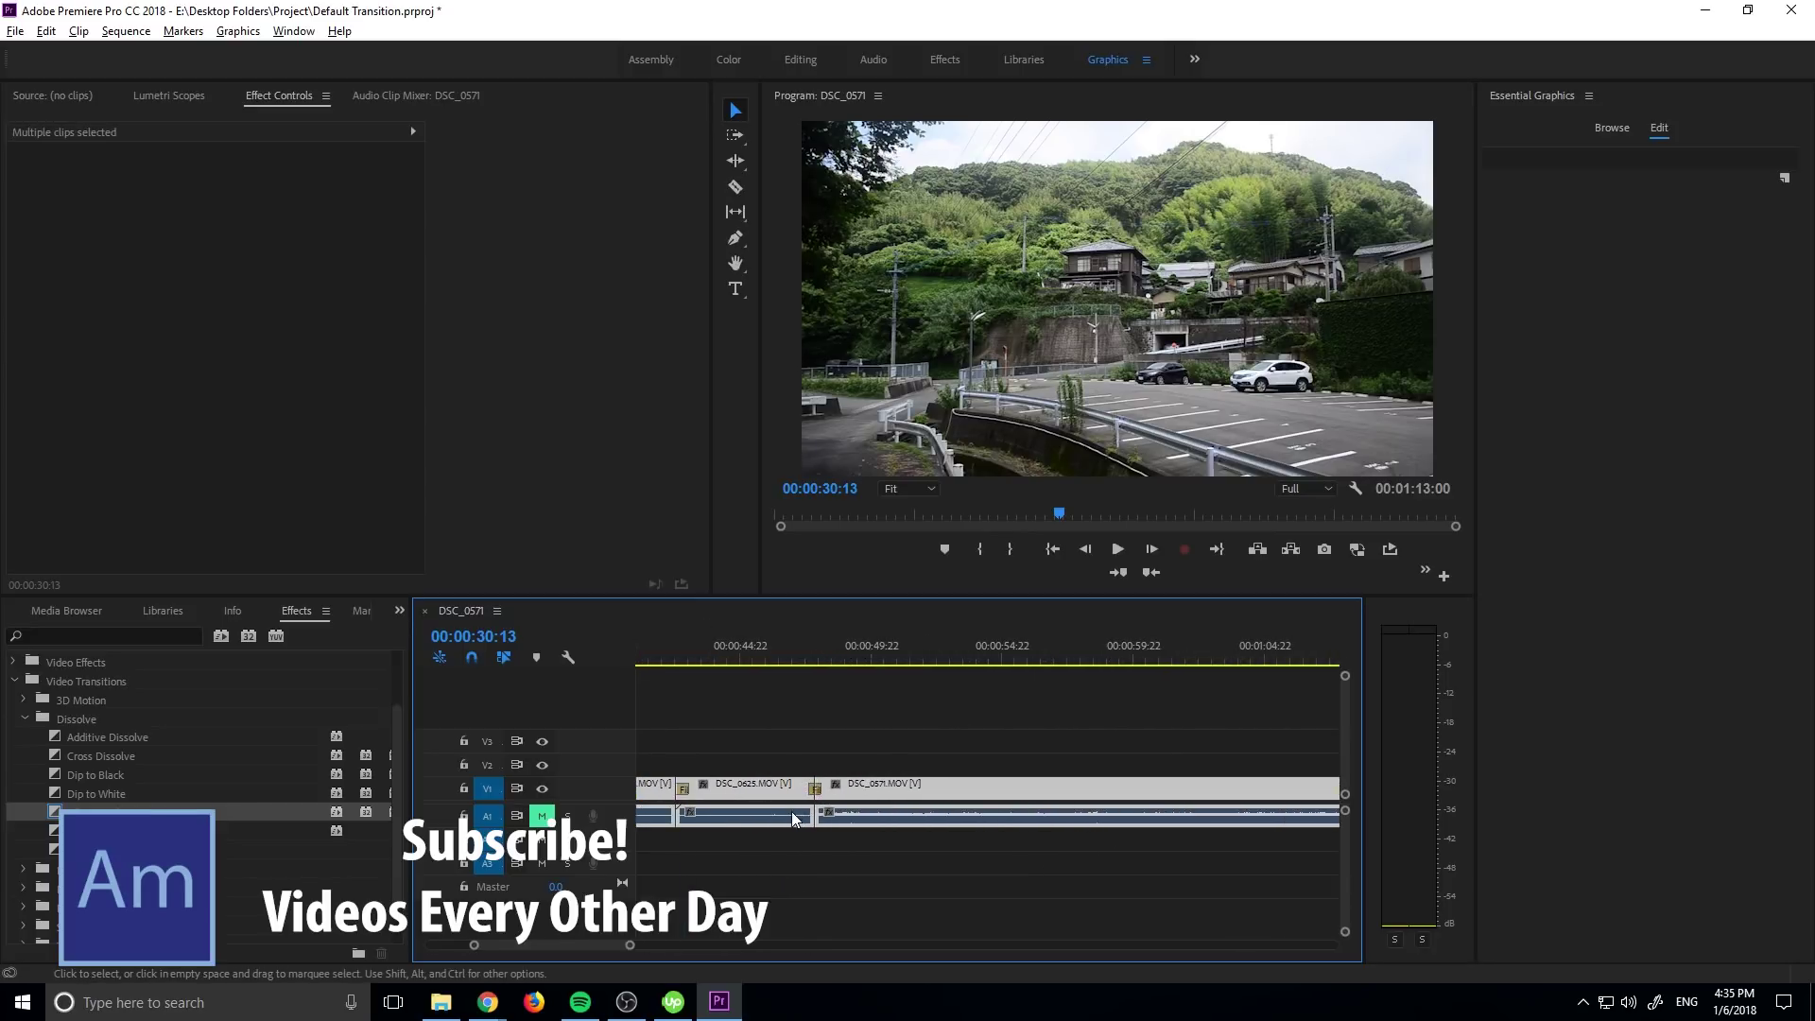
{"action": "scroll", "coordinate": [579, 947], "scroll_direction": "down", "scroll_amount": 1}
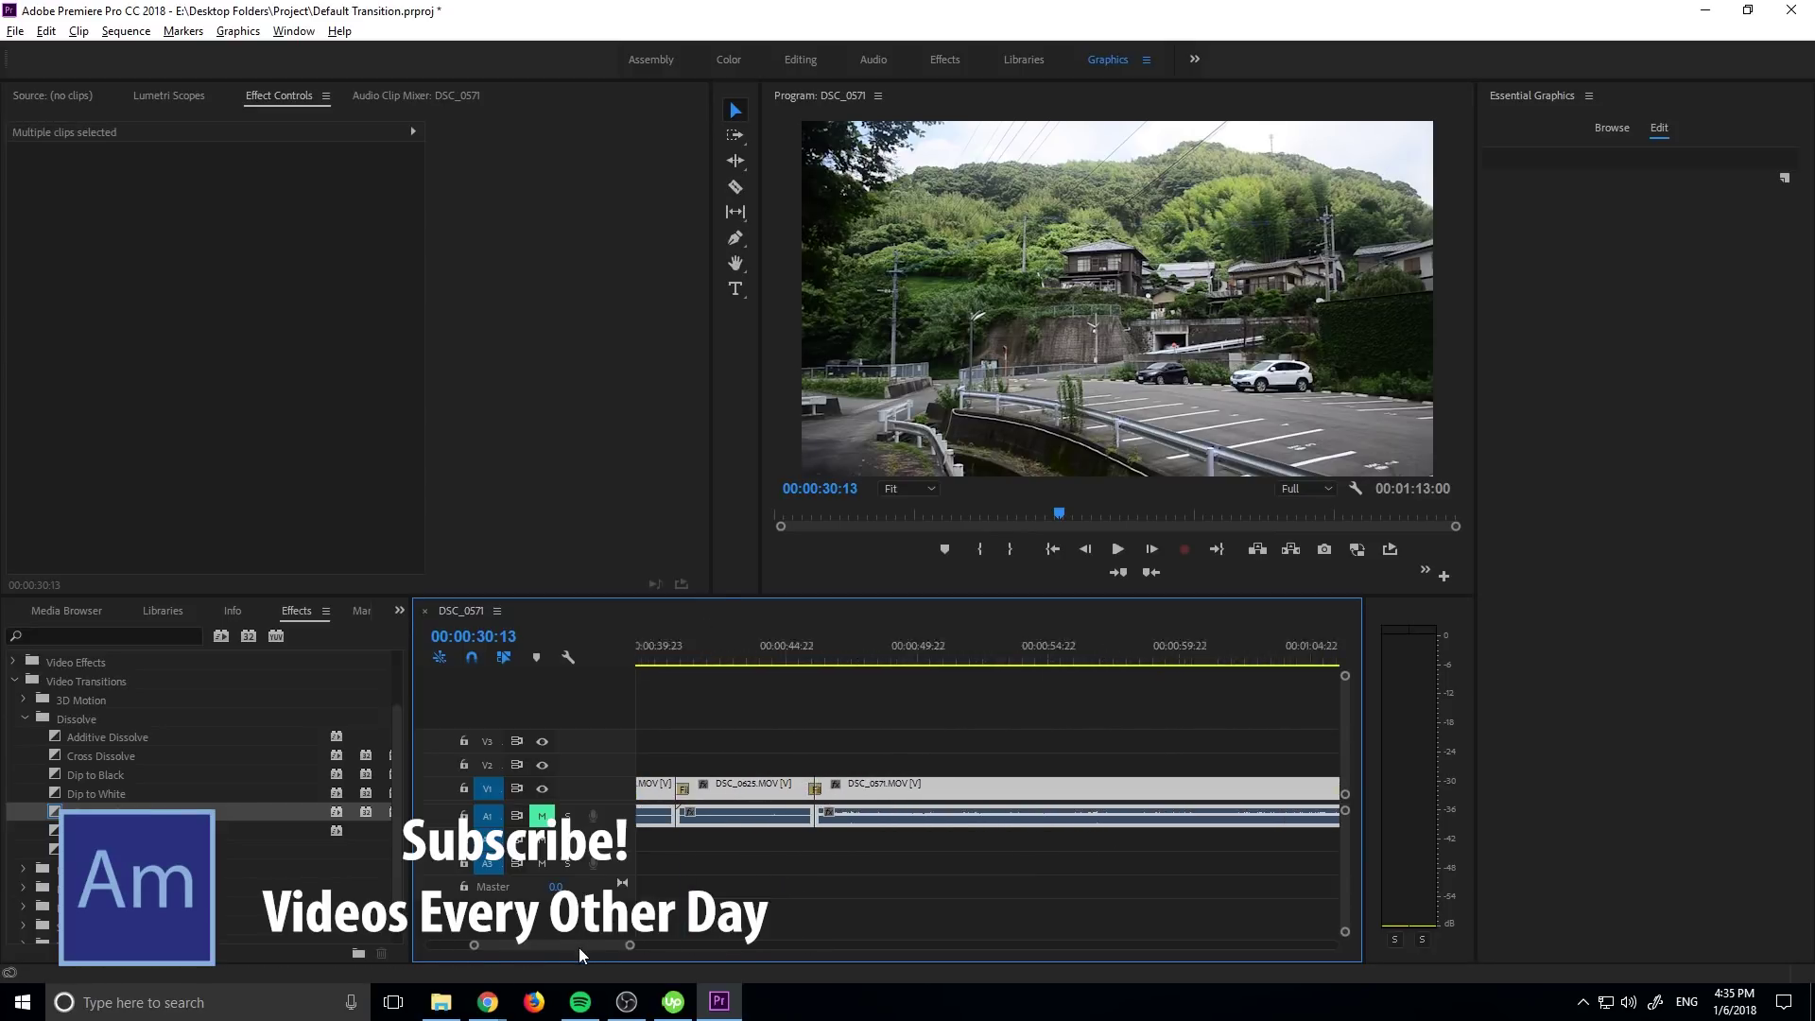
{"action": "scroll", "coordinate": [578, 947], "scroll_direction": "up", "scroll_amount": 6}
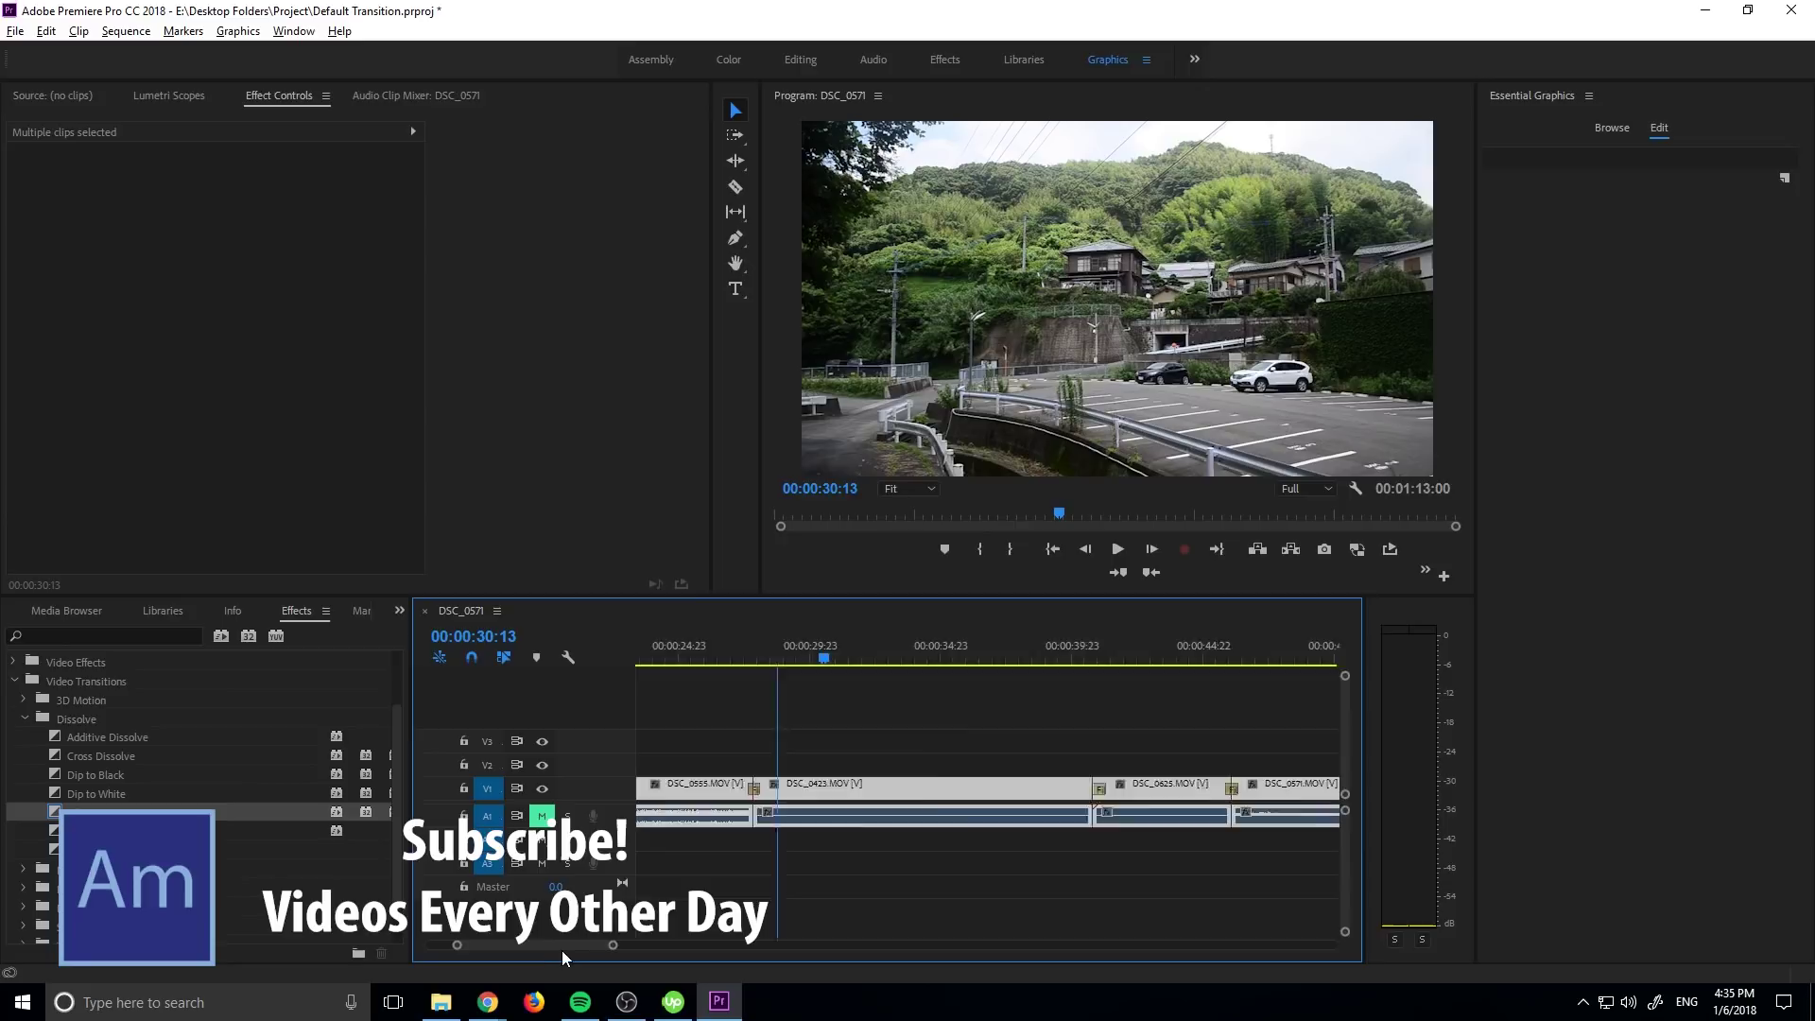
{"action": "left_click", "coordinate": [750, 843]}
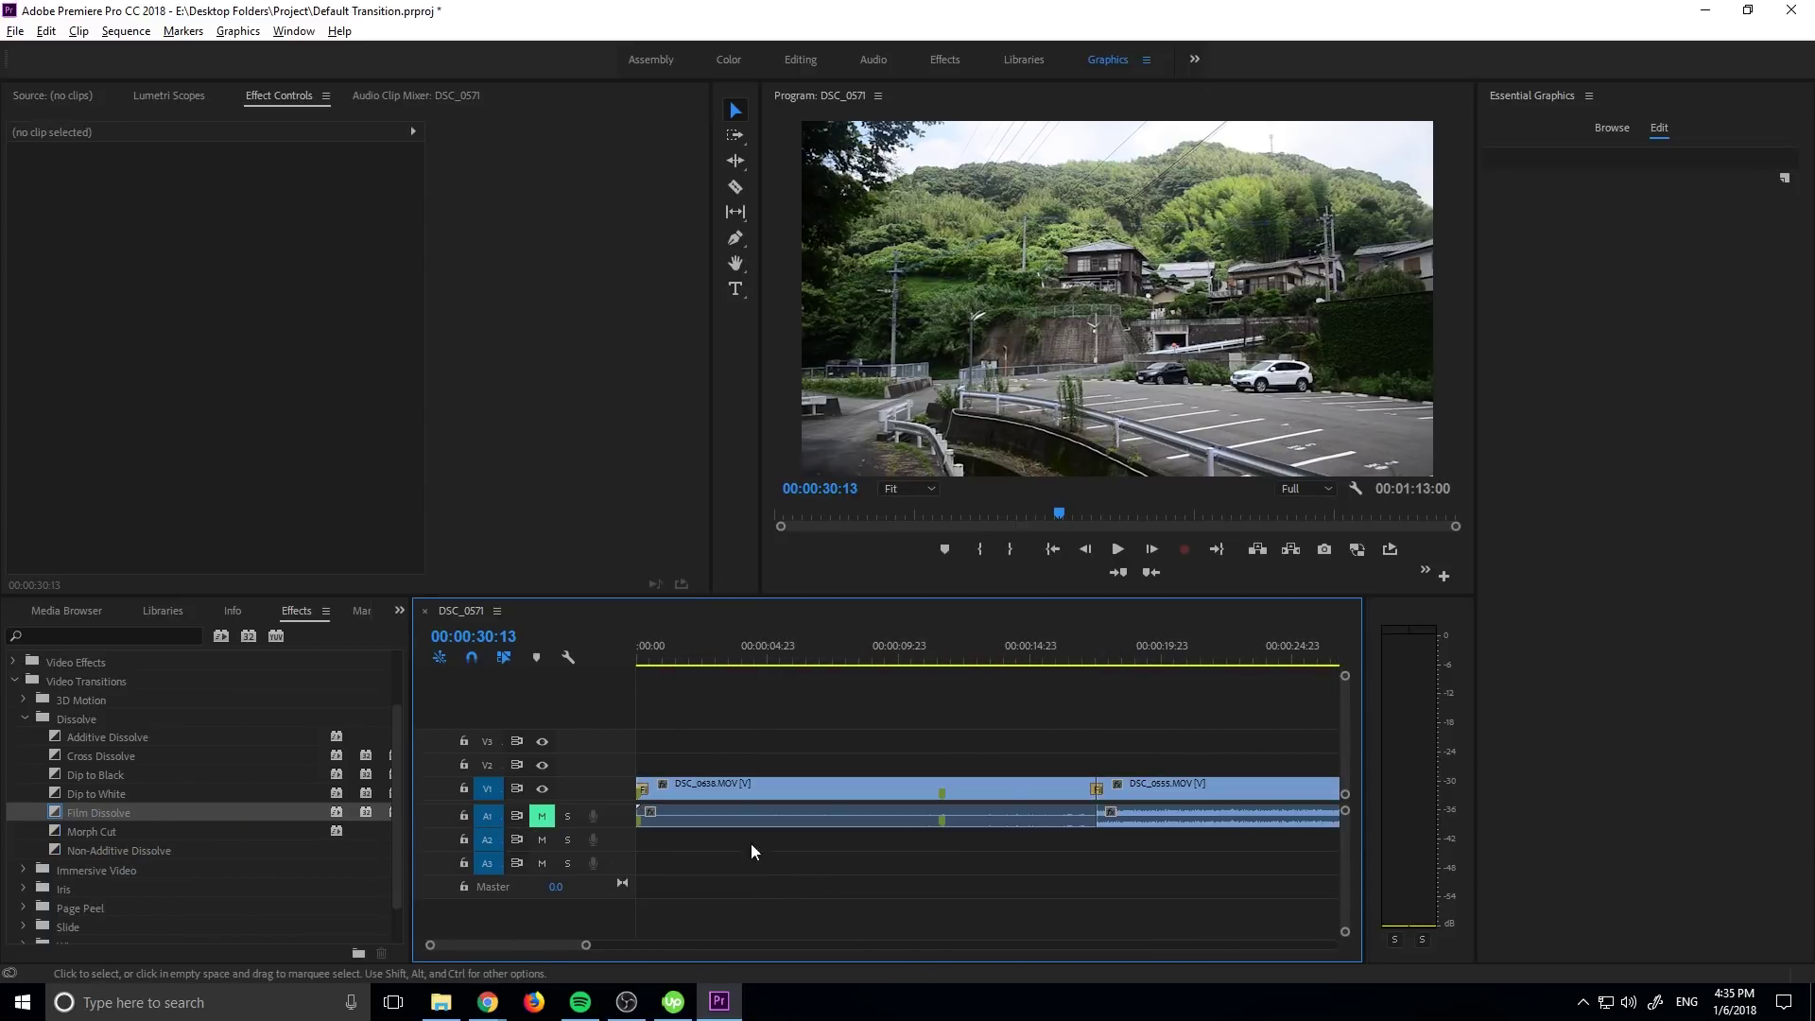
Check the new dissolves at the sequence start and DSC_0571's end.
{"action": "left_click", "coordinate": [643, 789]}
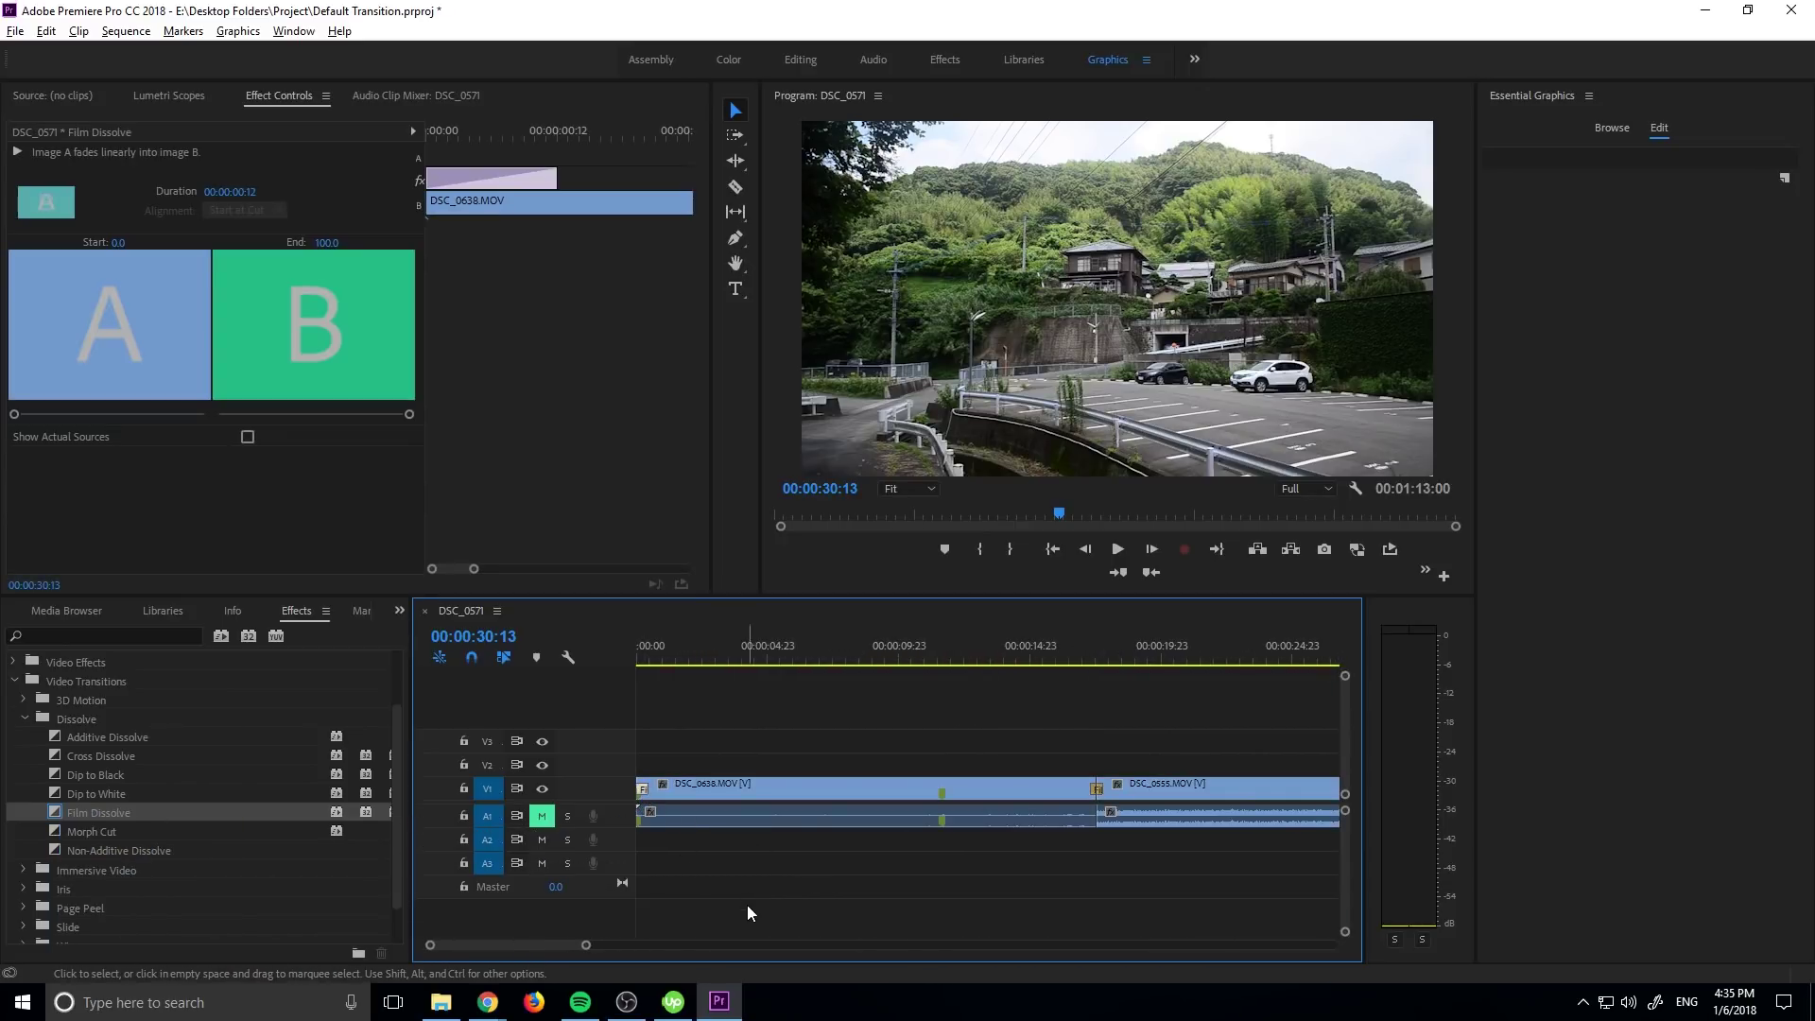
{"action": "left_click", "coordinate": [746, 911]}
{"action": "key", "text": "minus"}
{"action": "key", "text": "minus"}
{"action": "key", "text": "minus"}
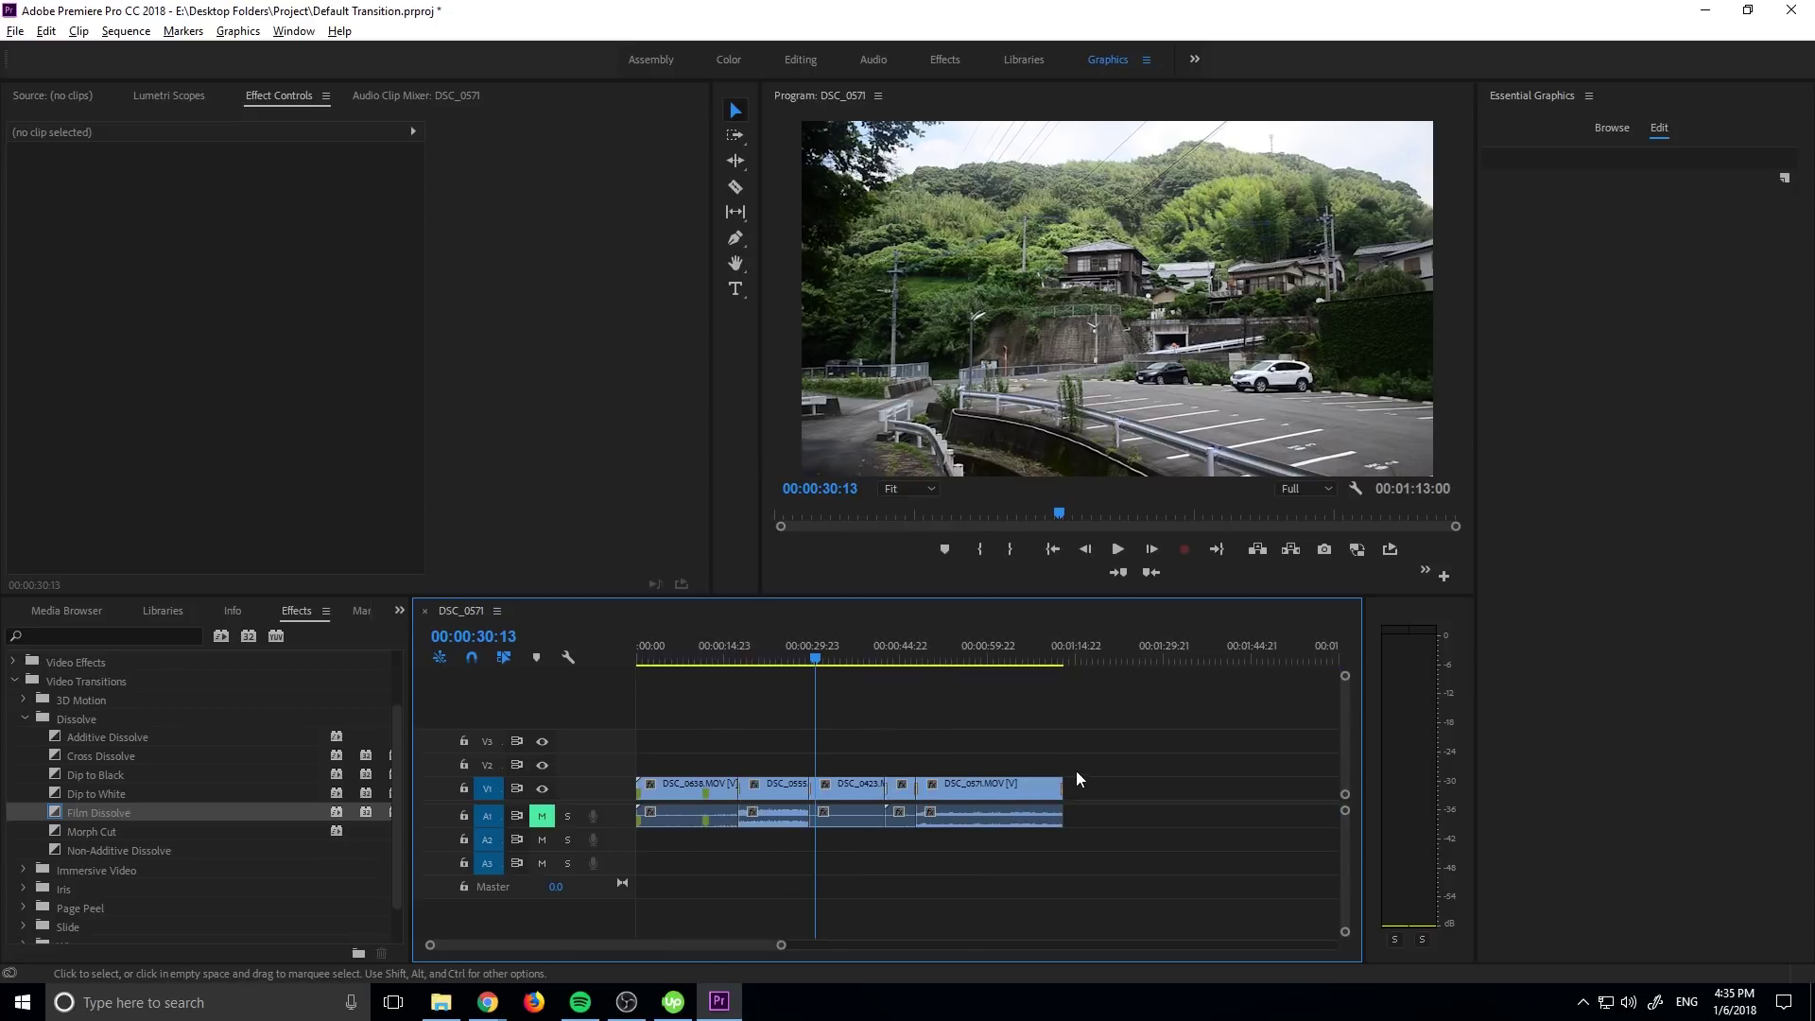
{"action": "left_click", "coordinate": [1062, 790]}
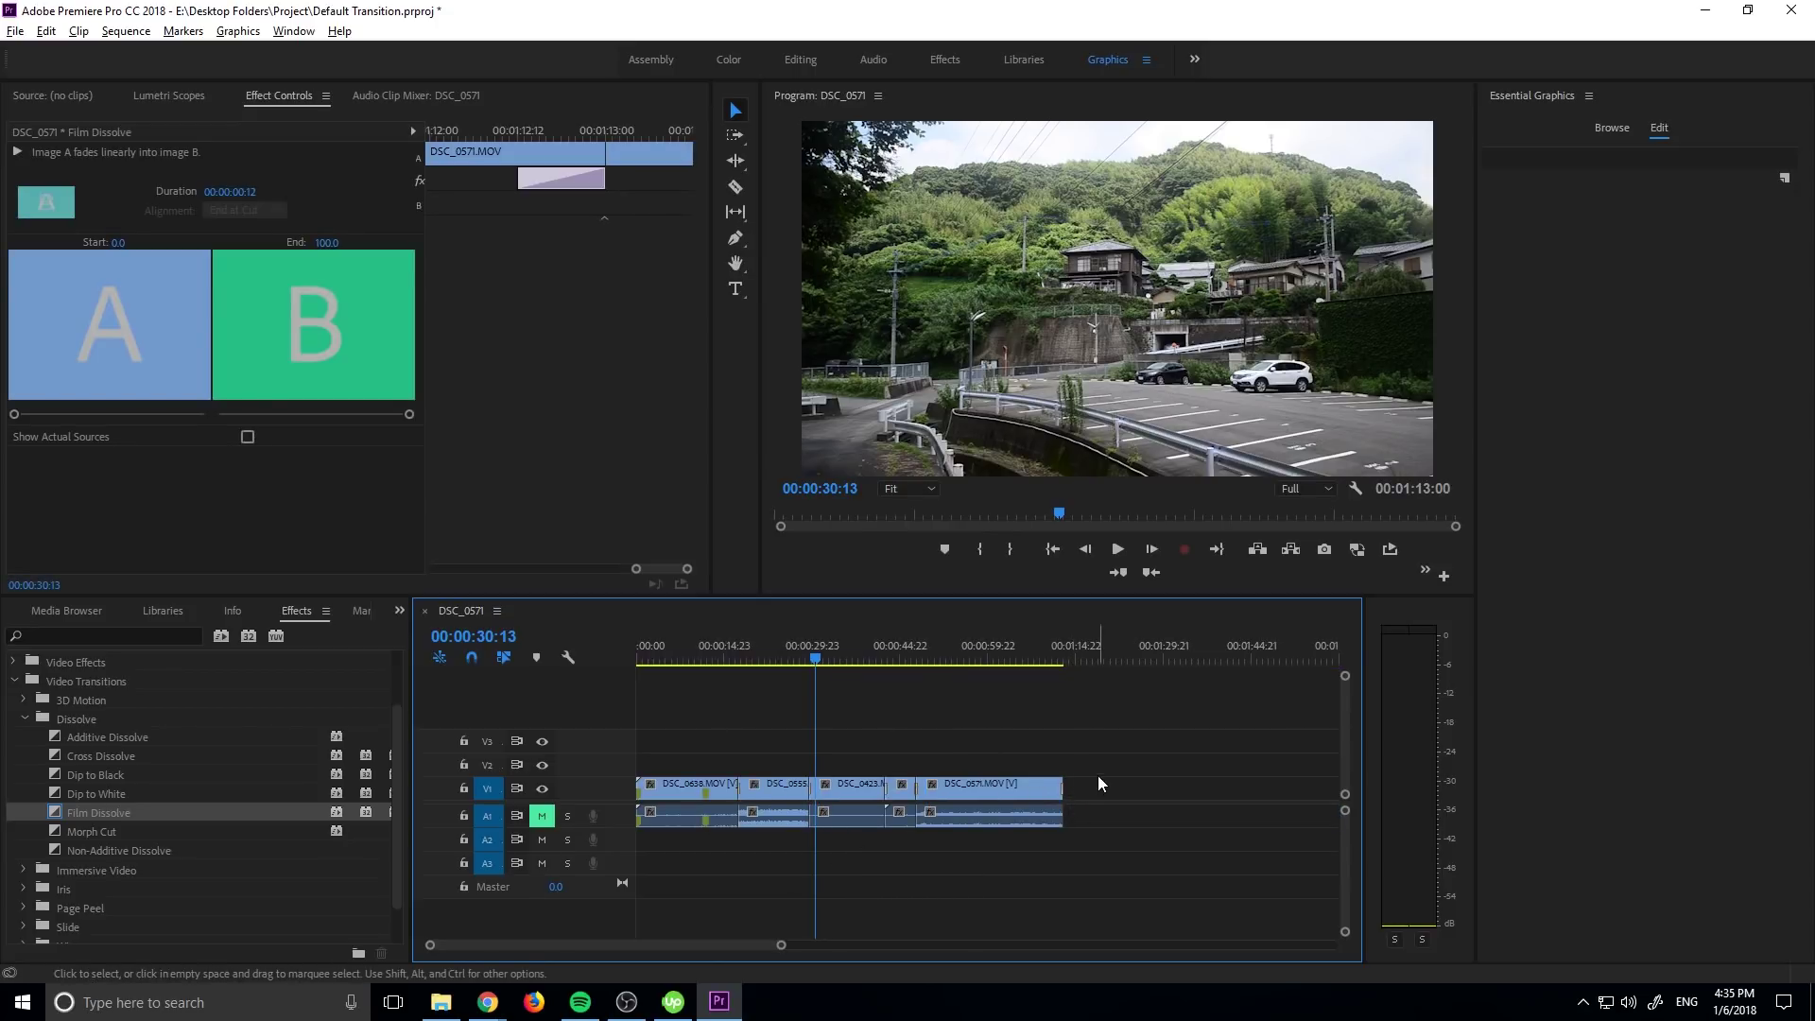
{"action": "left_click", "coordinate": [1081, 793]}
{"action": "left_click_drag", "start_coordinate": [832, 662], "coordinate": [640, 662]}
{"action": "left_click", "coordinate": [731, 643]}
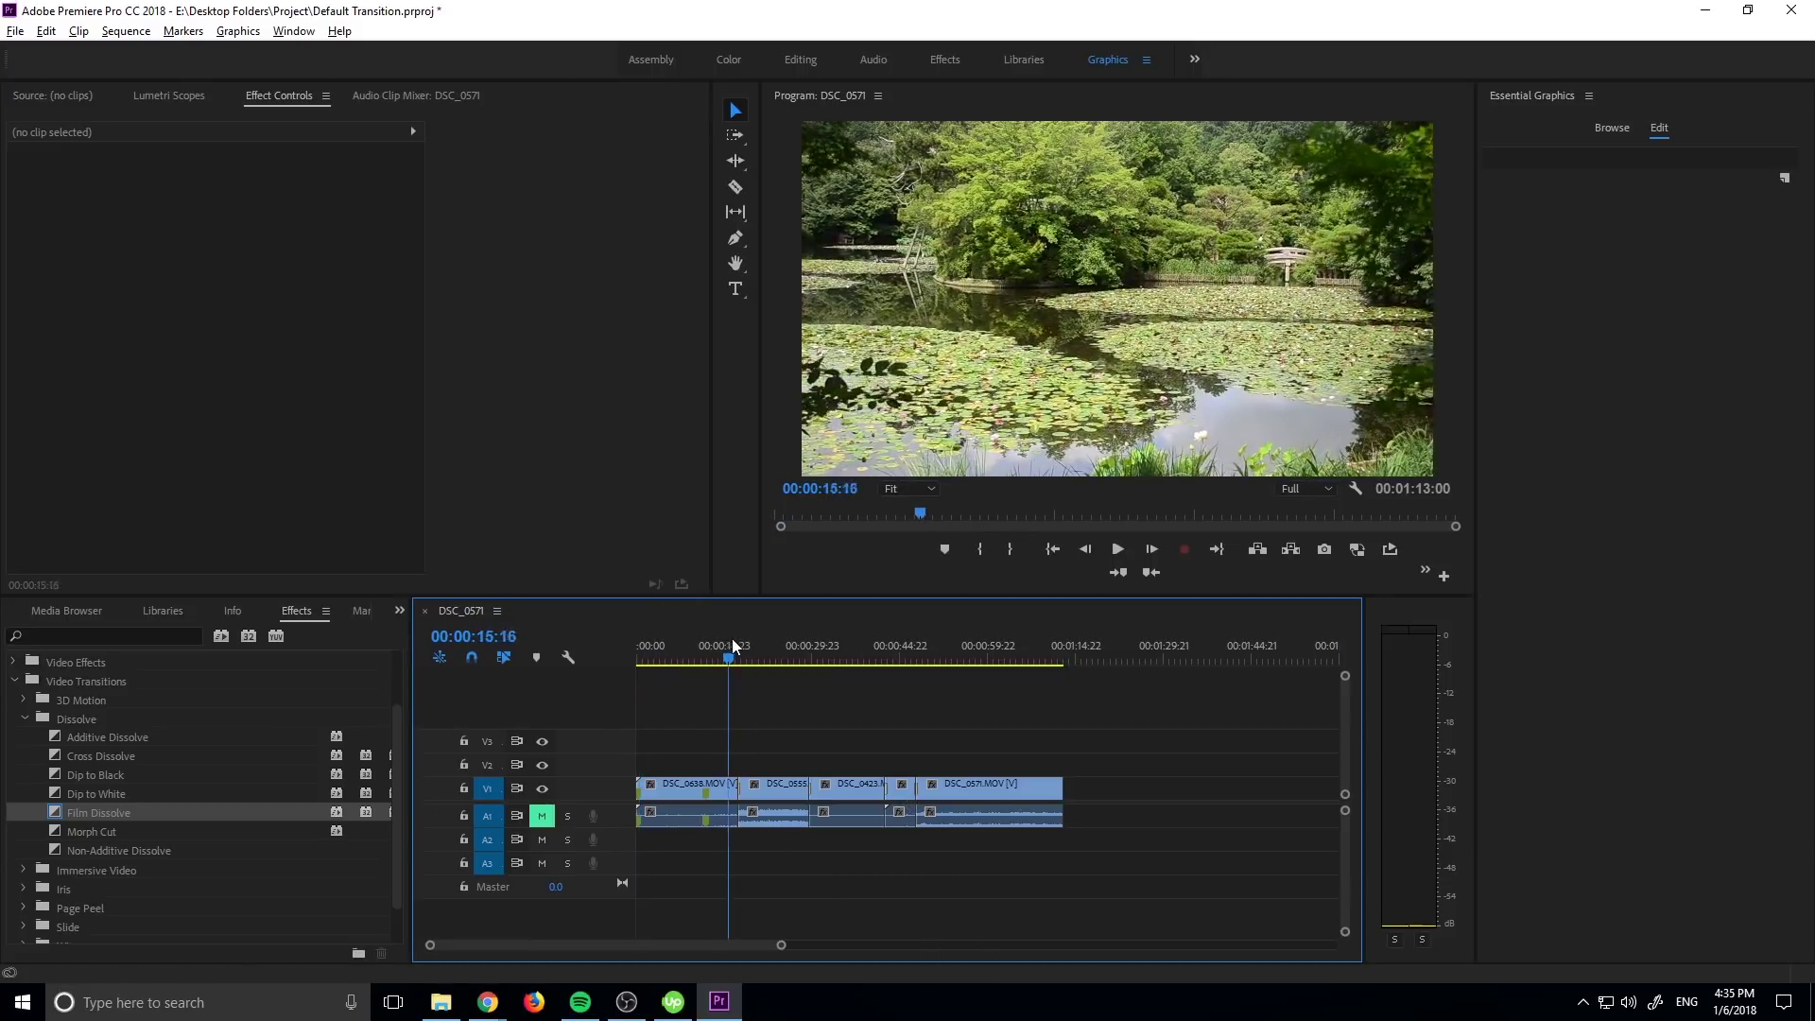
{"action": "key", "text": "space"}
{"action": "scroll", "coordinate": [756, 832], "scroll_direction": "up", "scroll_amount": 3}
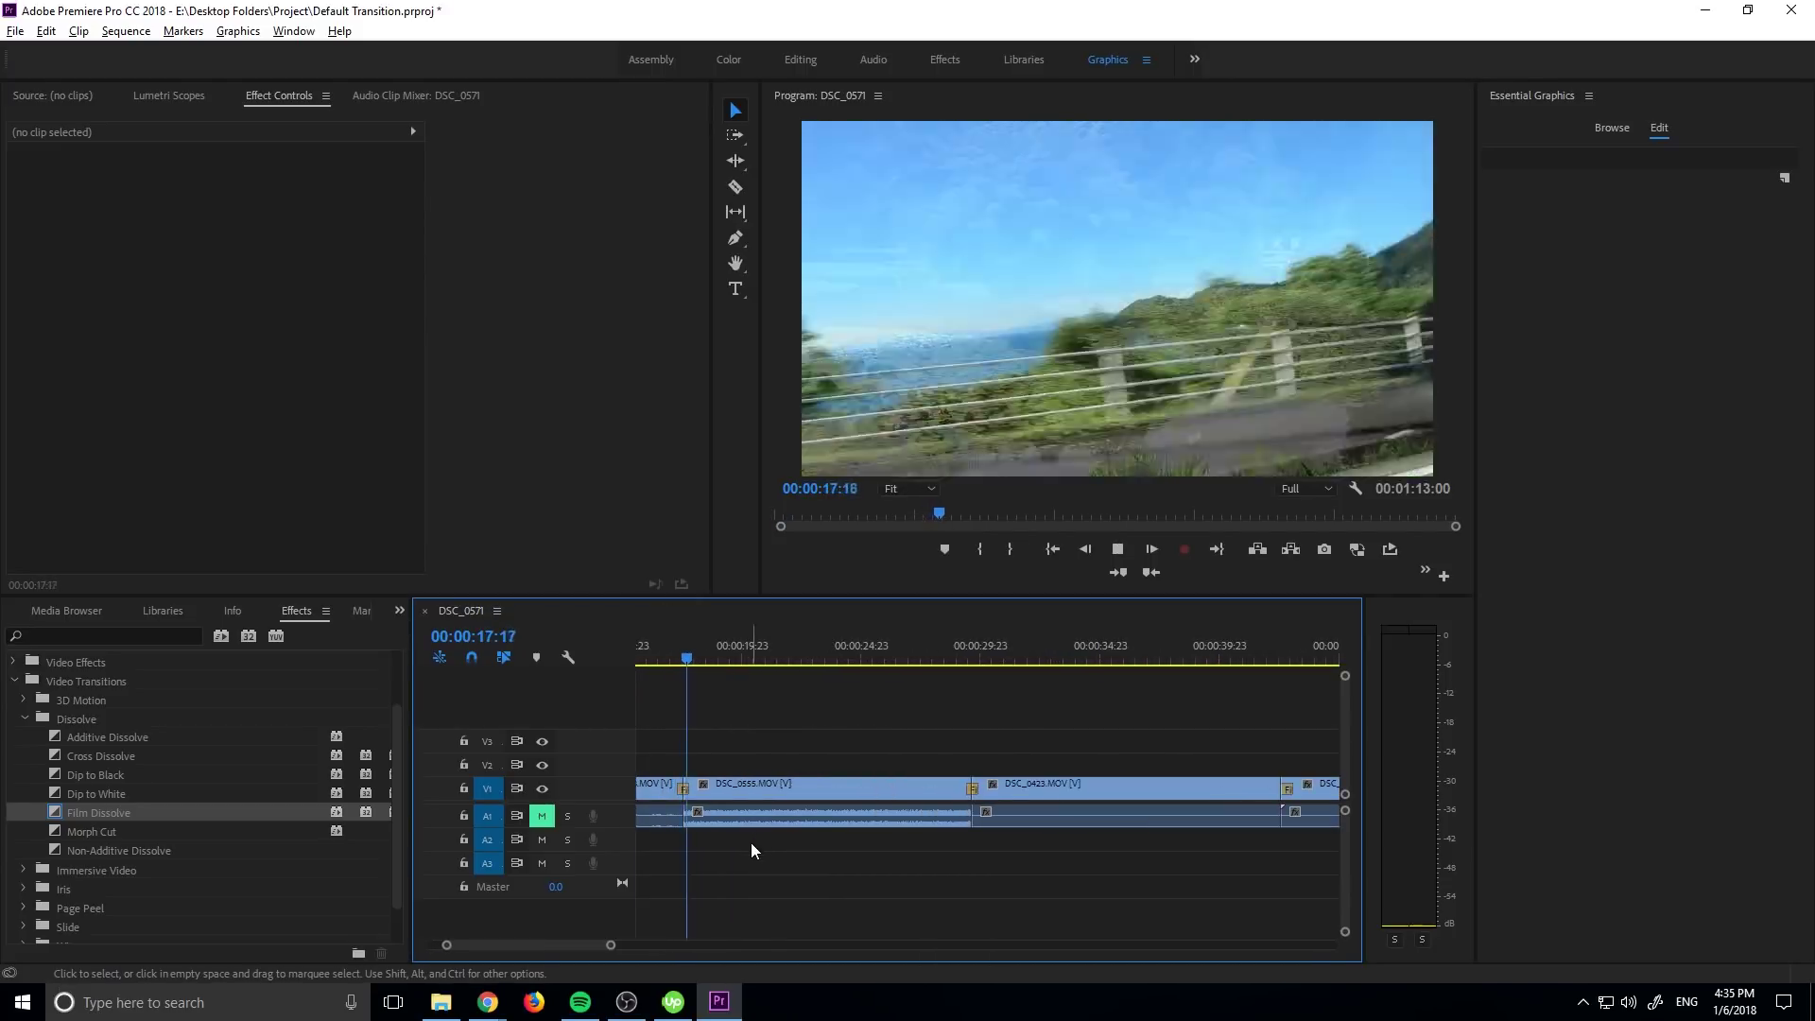
{"action": "left_click", "coordinate": [964, 662]}
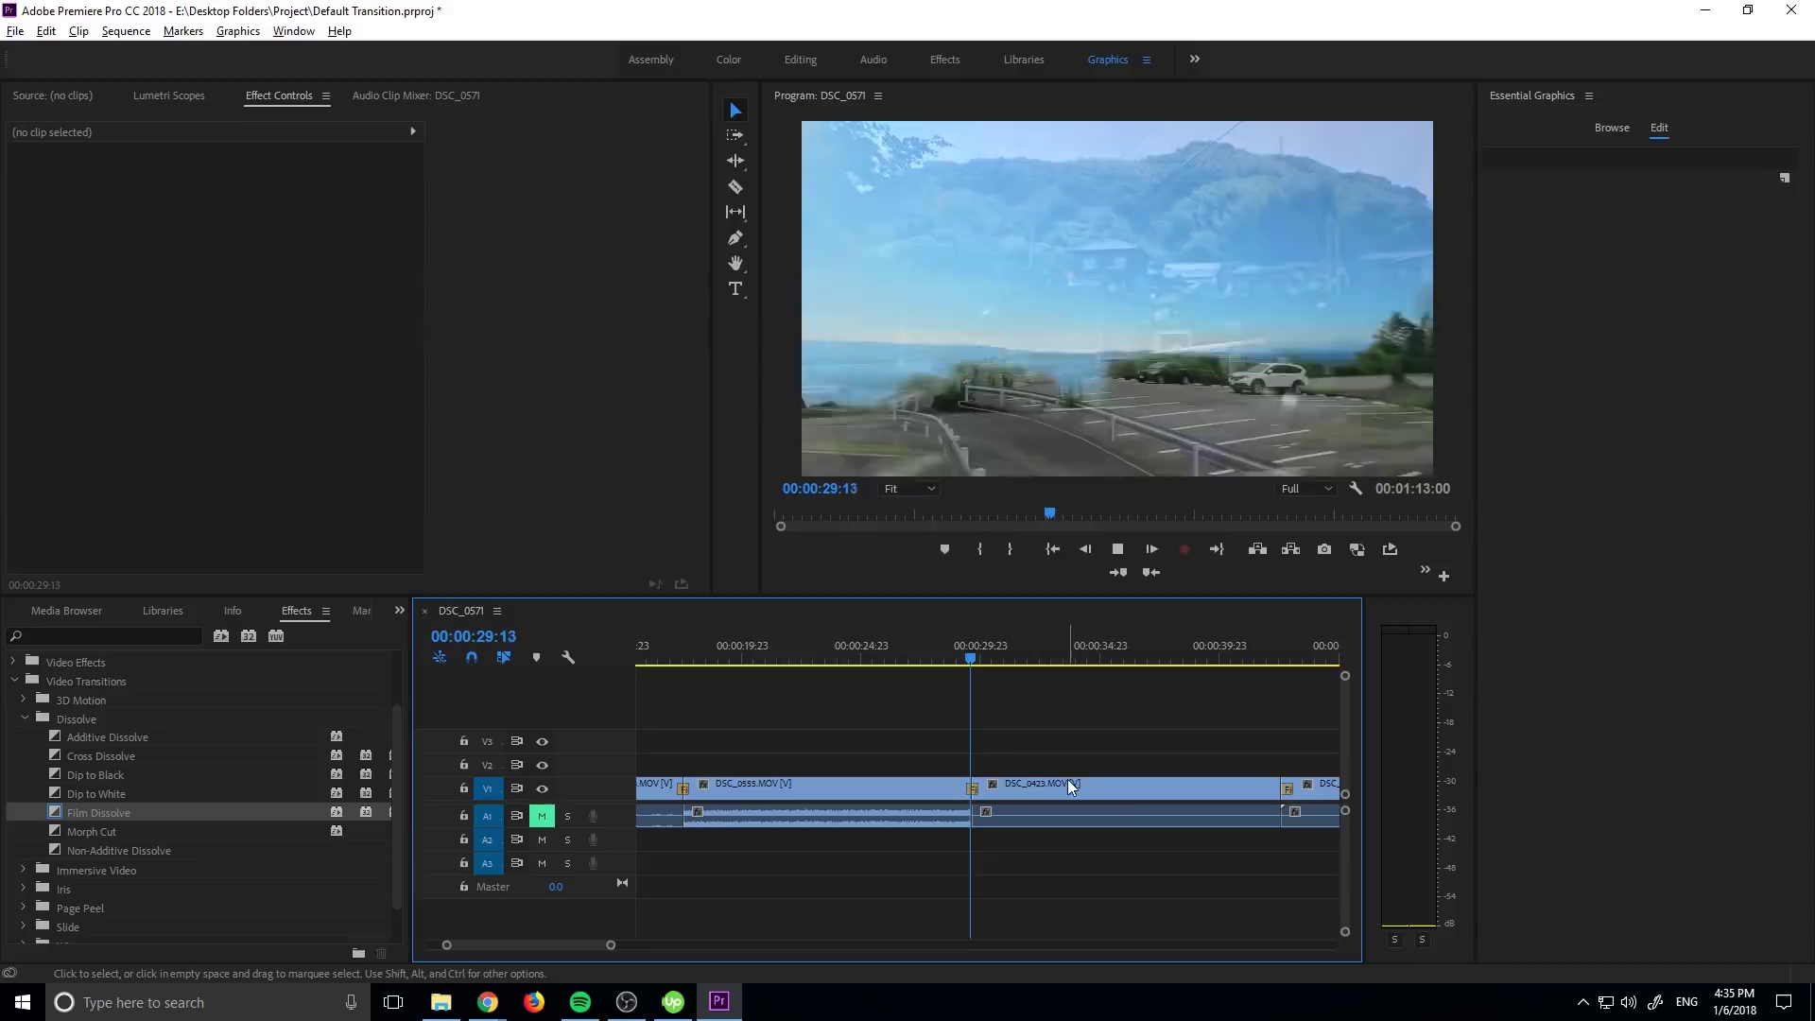
{"action": "left_click", "coordinate": [1267, 659]}
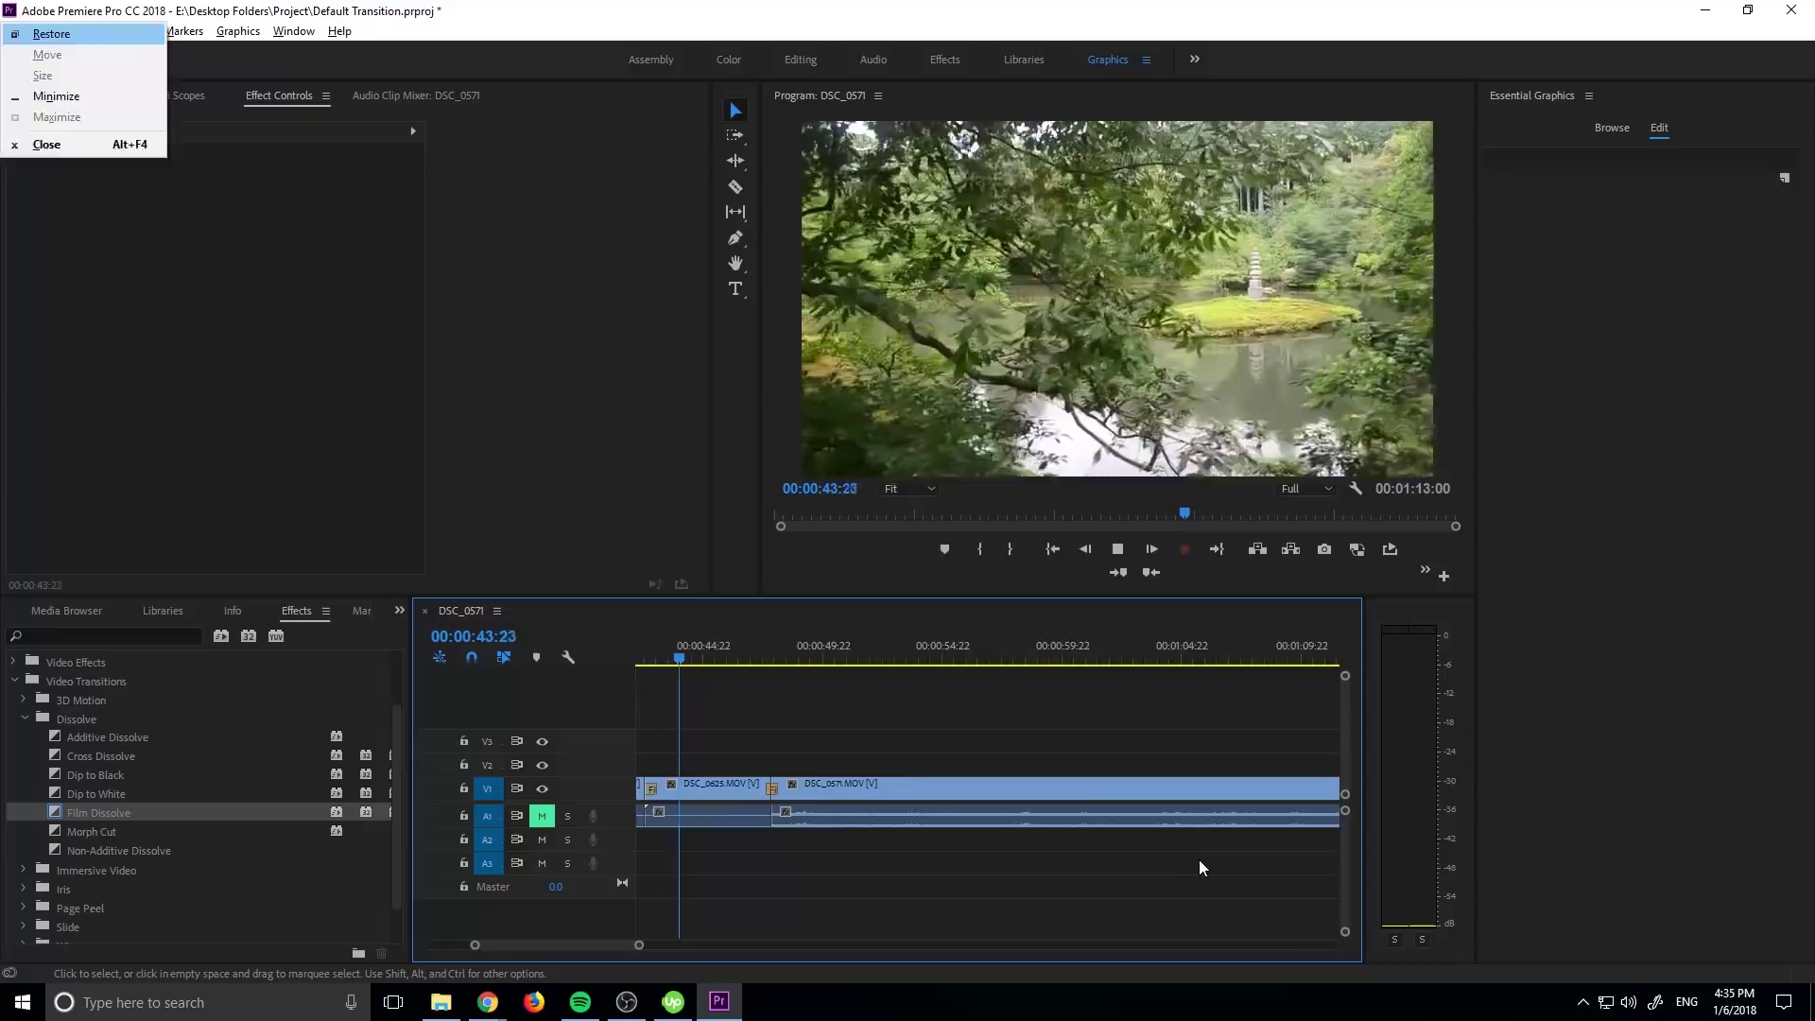
{"action": "scroll", "coordinate": [1199, 859], "scroll_direction": "down", "scroll_amount": 3}
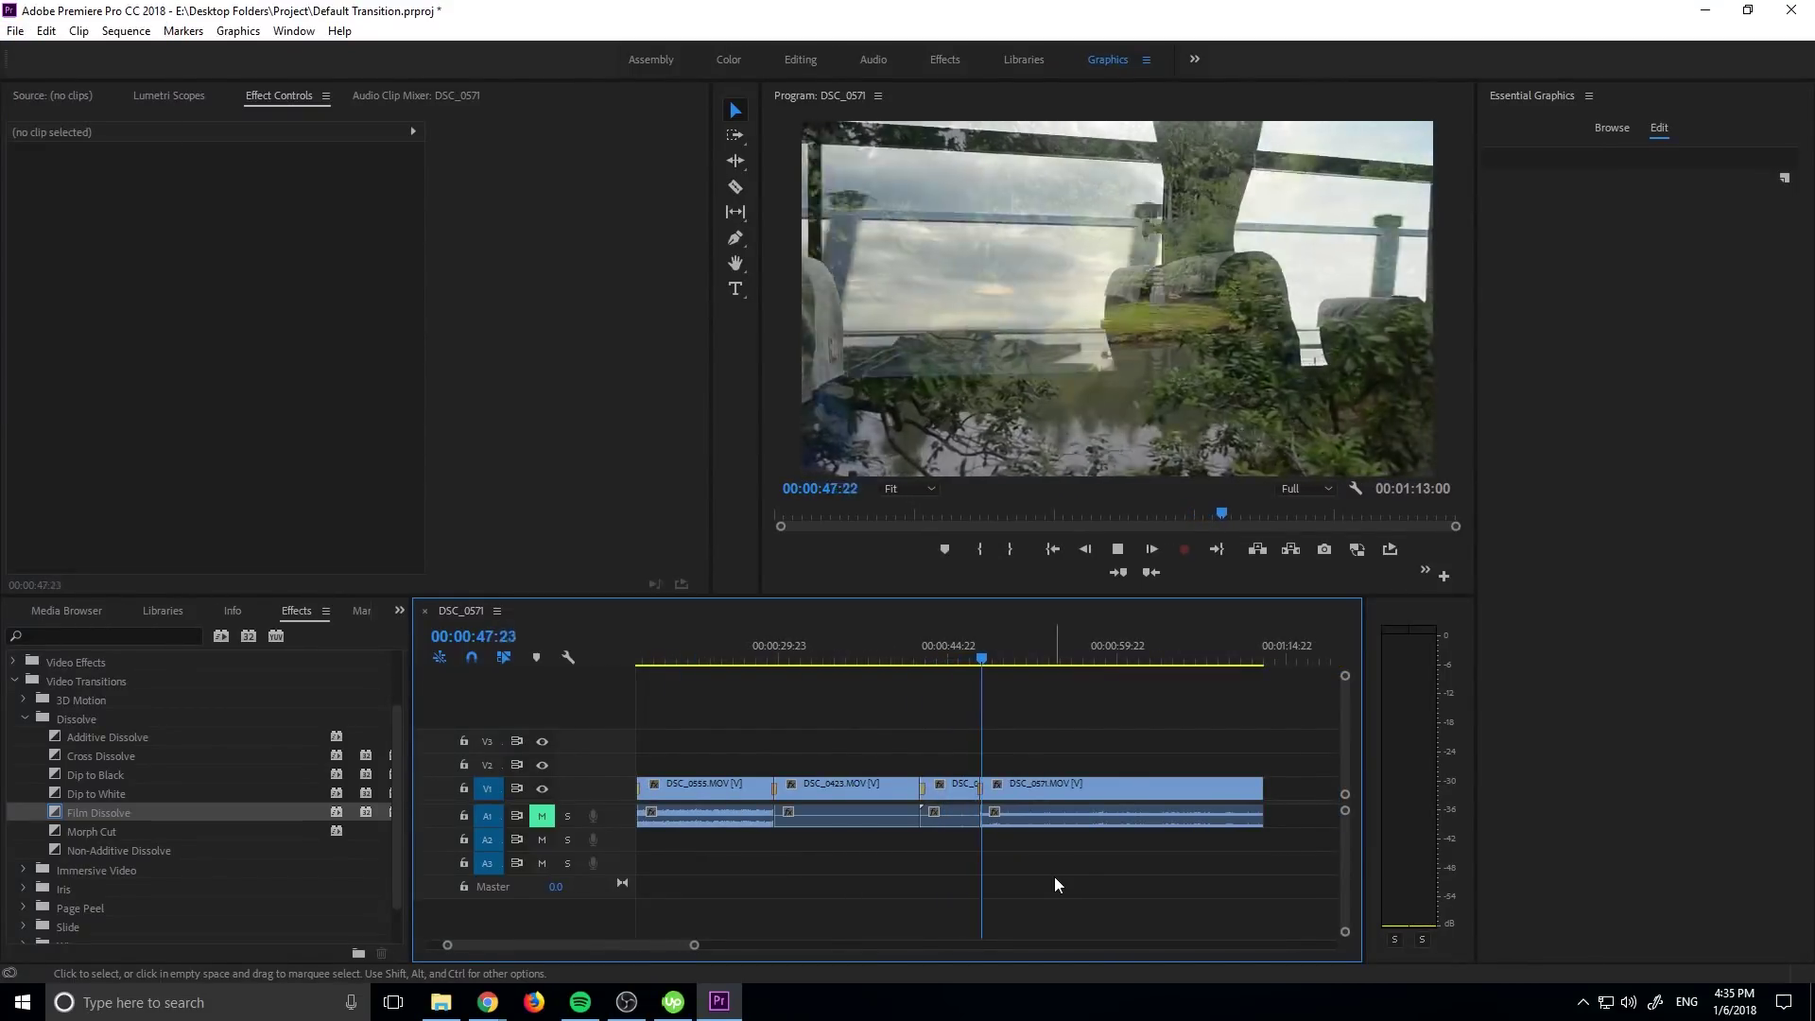
{"action": "key", "text": "space"}
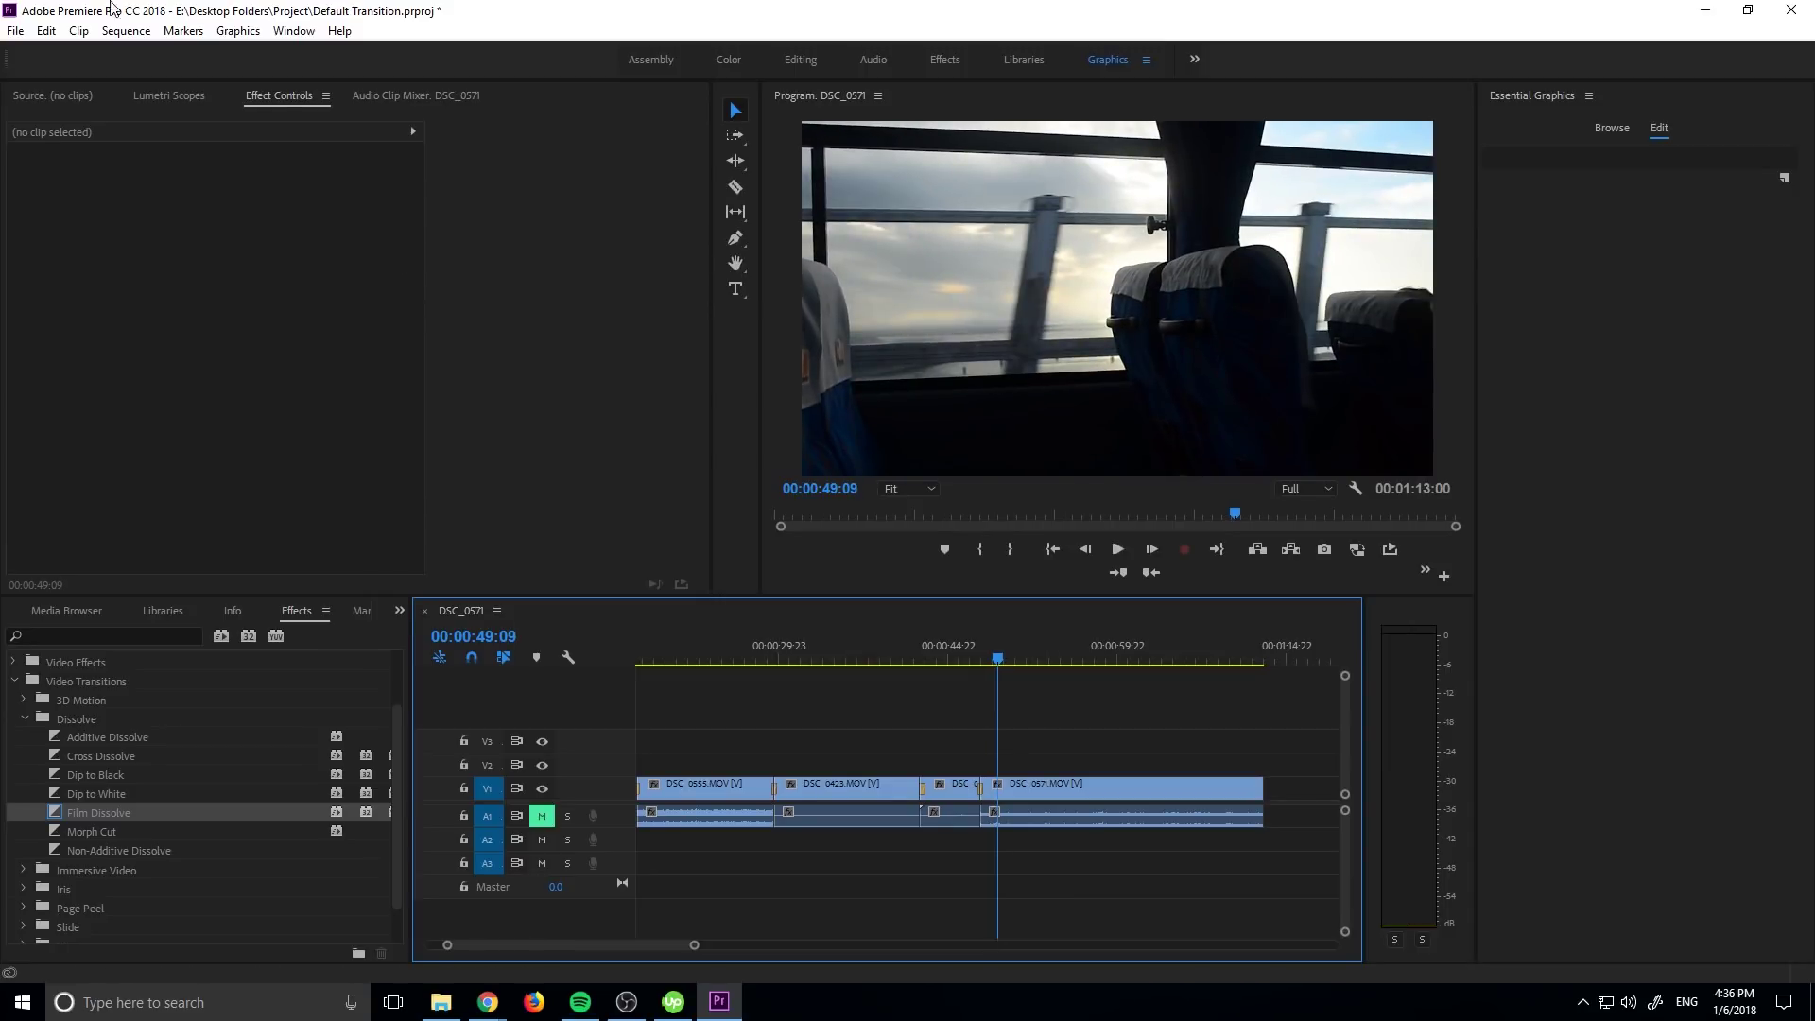
{"action": "left_click", "coordinate": [15, 31]}
{"action": "key", "text": "Right"}
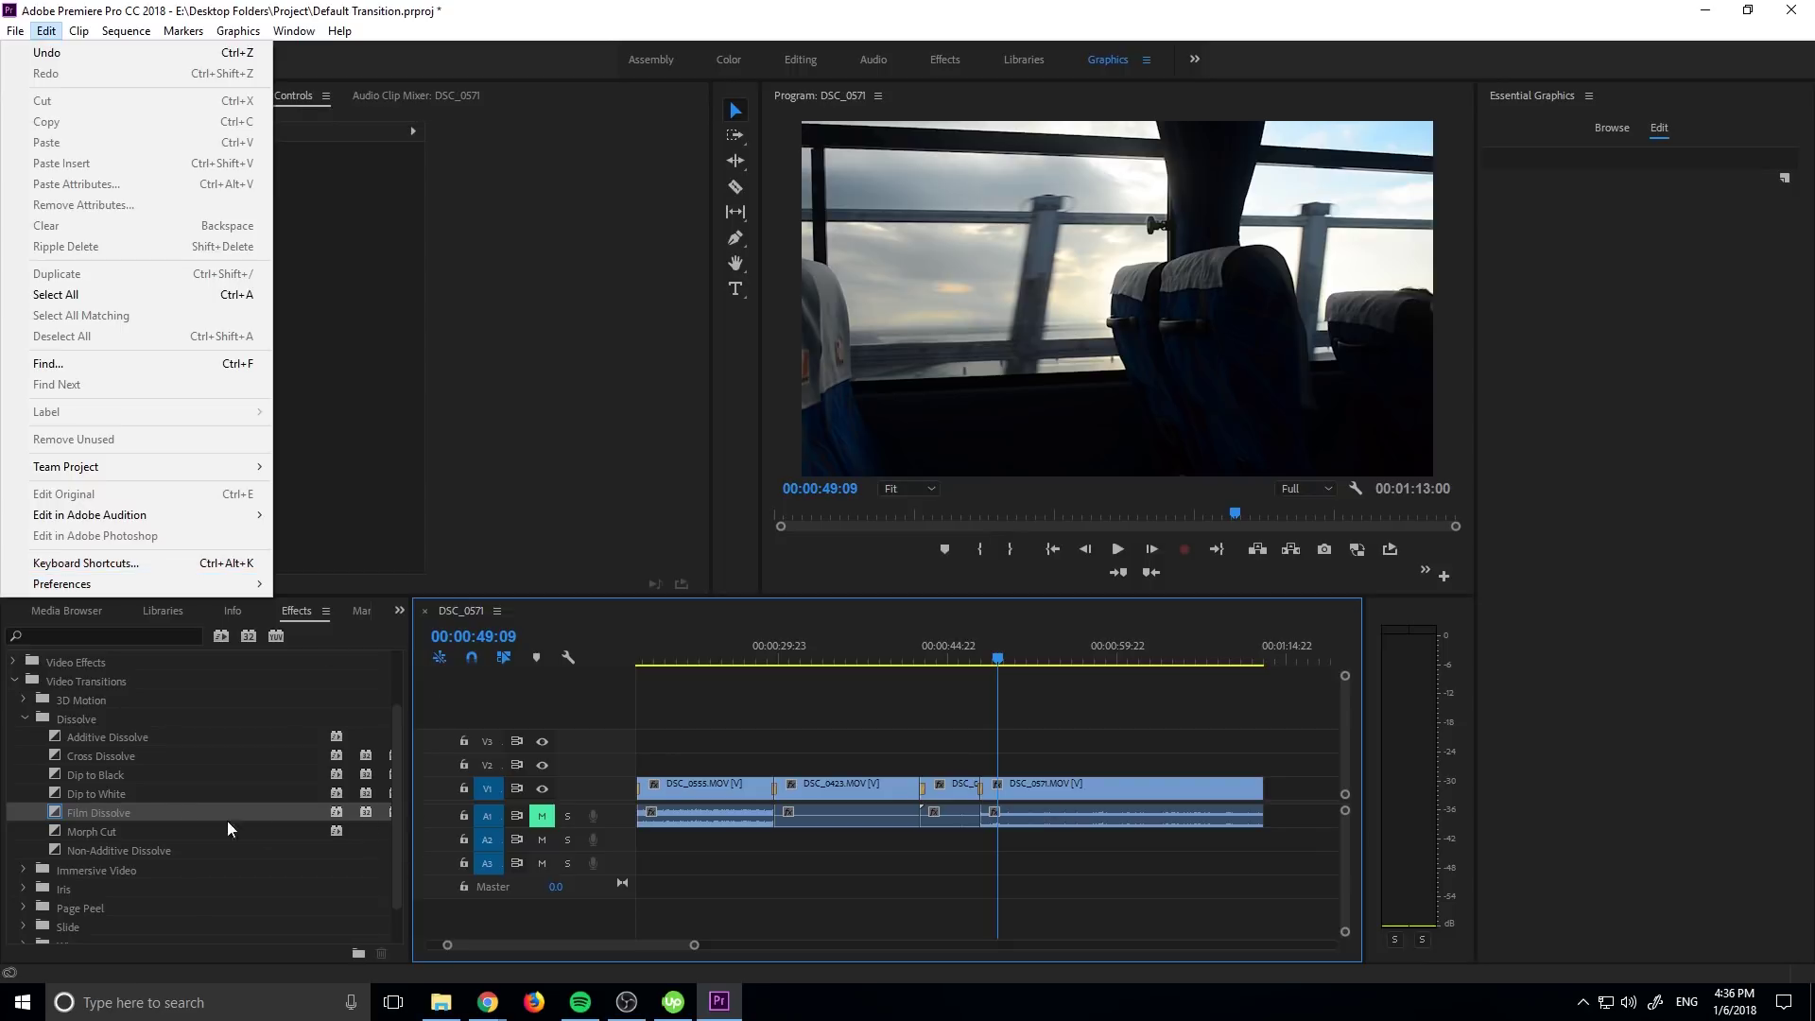
{"action": "right_click", "coordinate": [105, 760]}
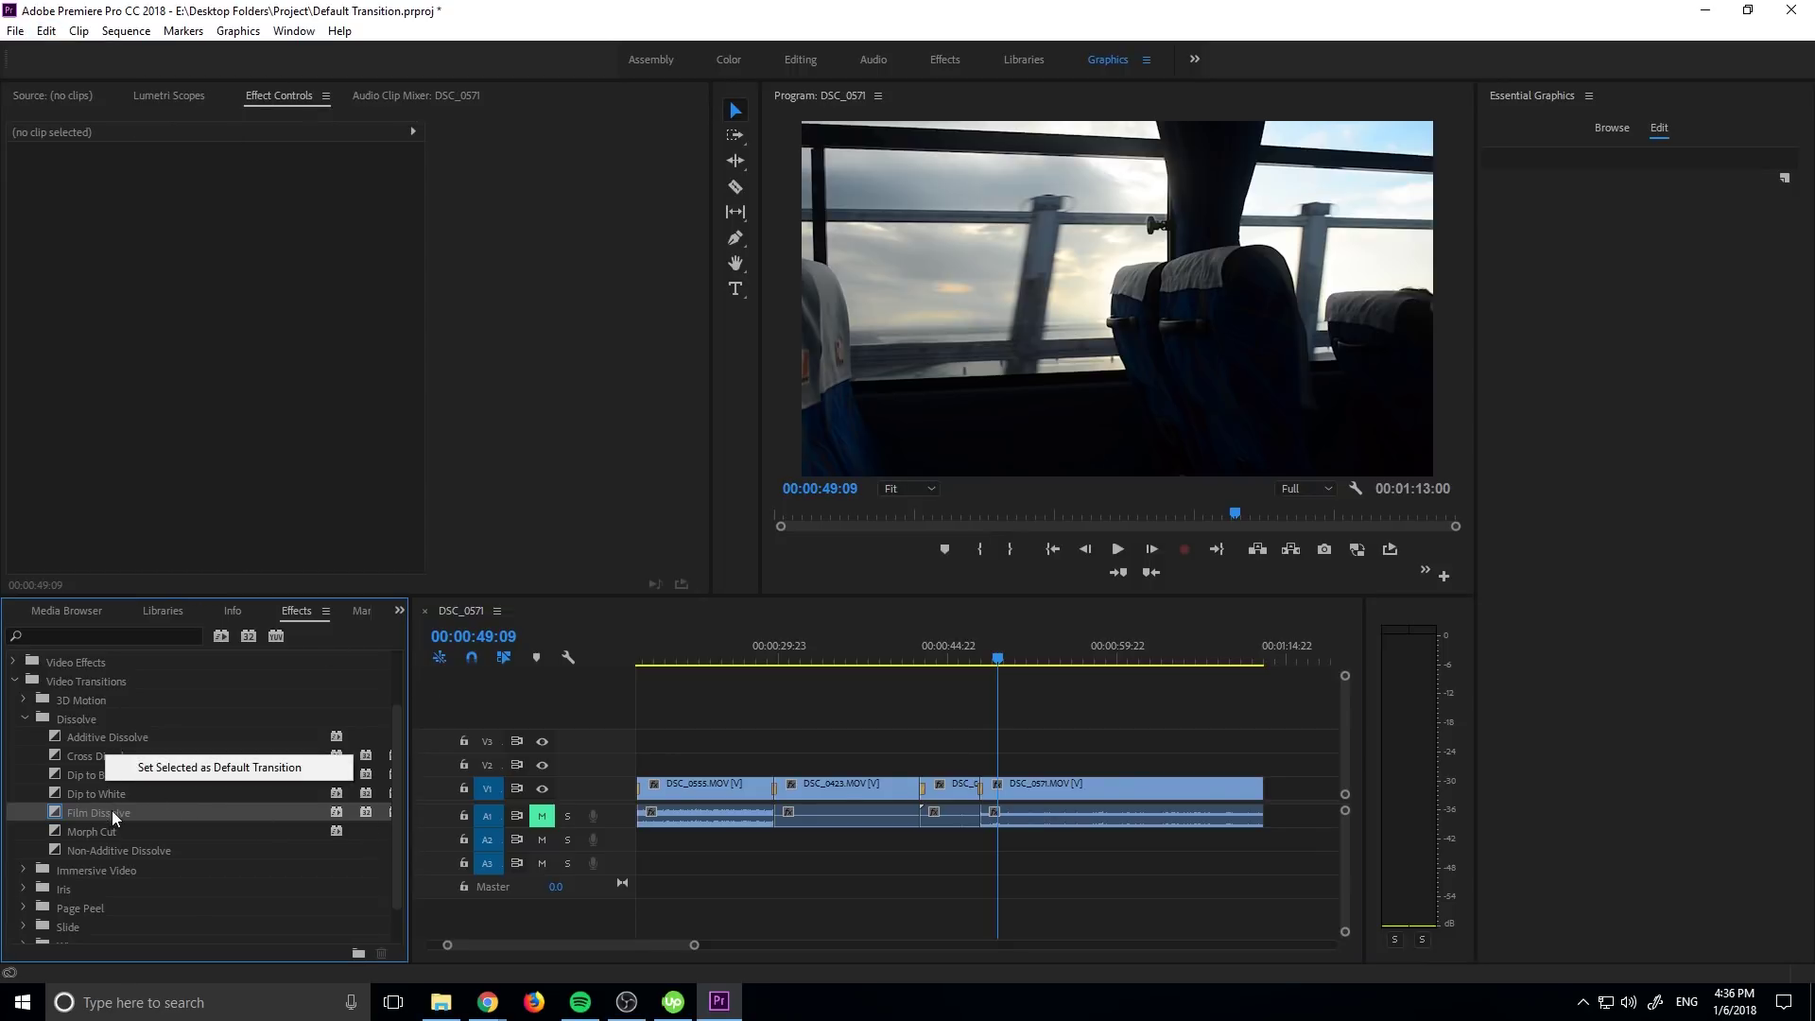
{"action": "right_click", "coordinate": [92, 778]}
{"action": "left_click", "coordinate": [669, 863]}
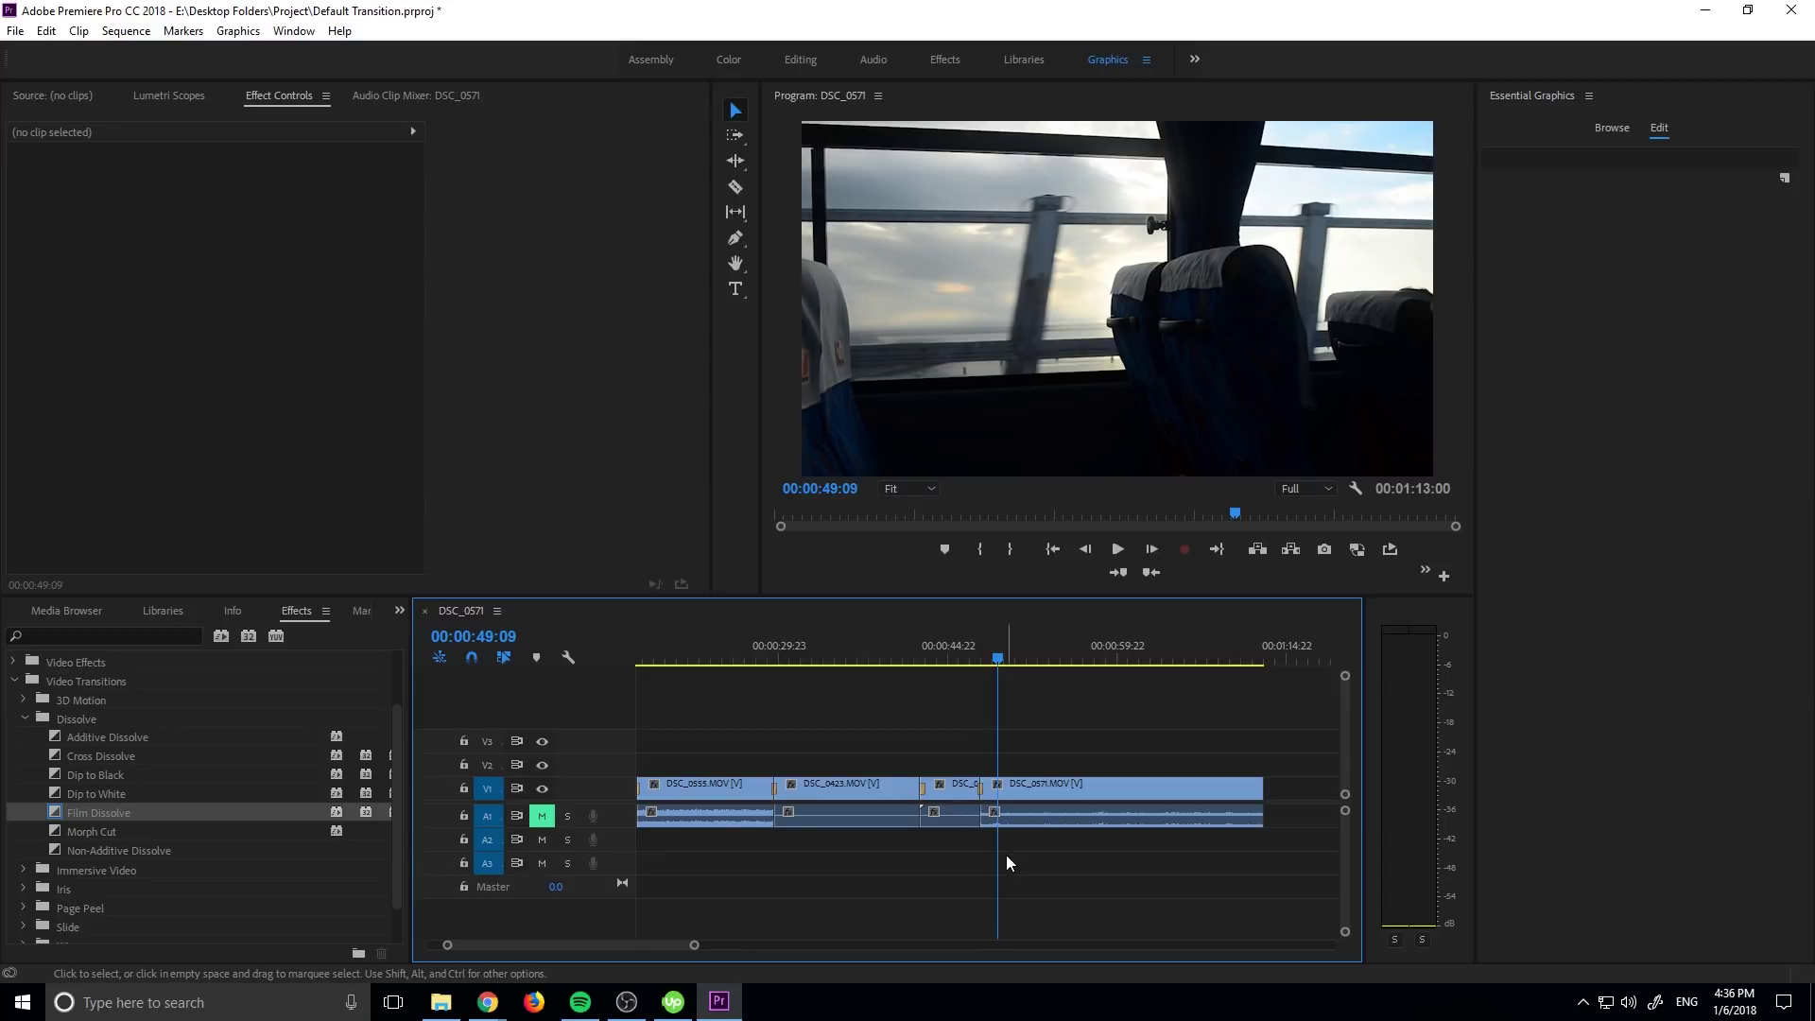
{"action": "key", "text": "ctrl+s"}
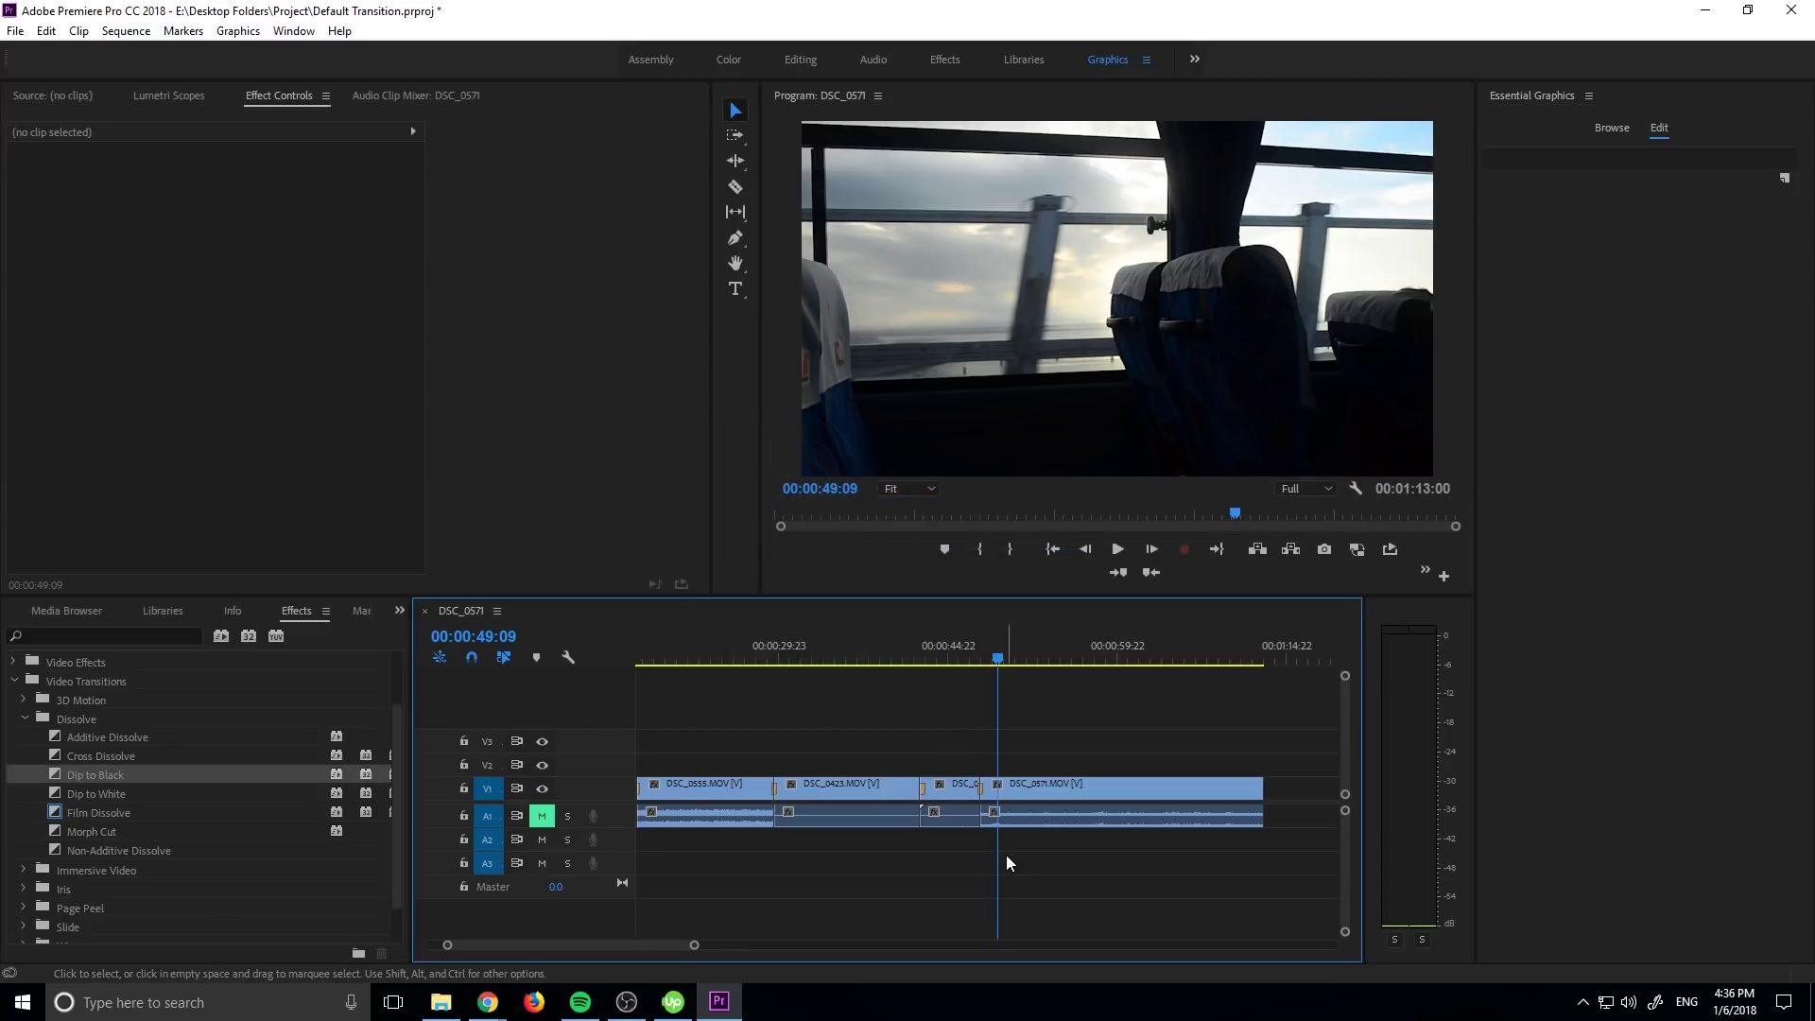